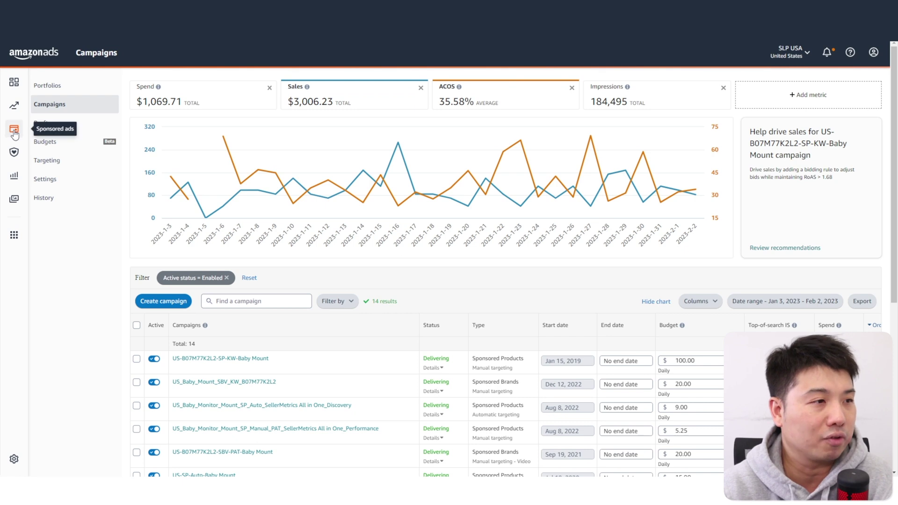
# Open Bulk operations and set the custom spreadsheet's performance date range to 30 days.
pyautogui.click(163, 130)
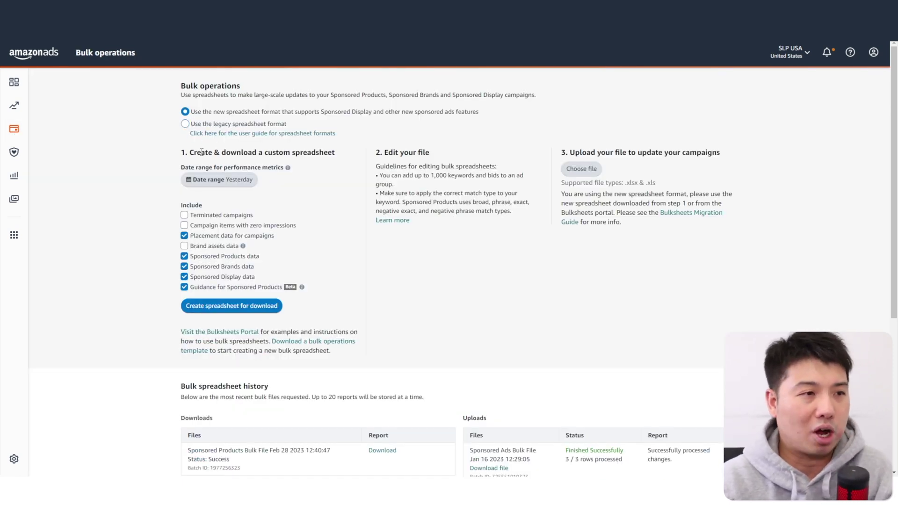
pyautogui.moveTo(201, 152); pyautogui.dragTo(254, 153)
pyautogui.click(279, 152)
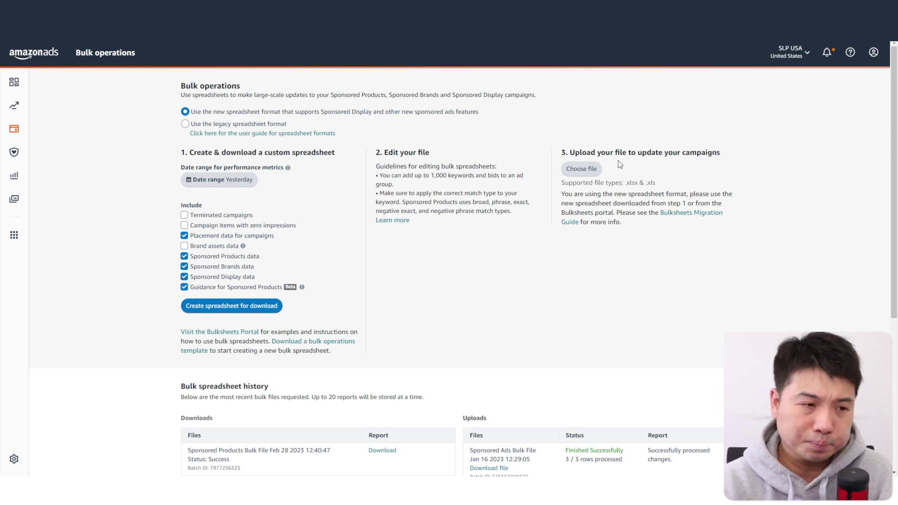
pyautogui.click(216, 179)
pyautogui.click(215, 228)
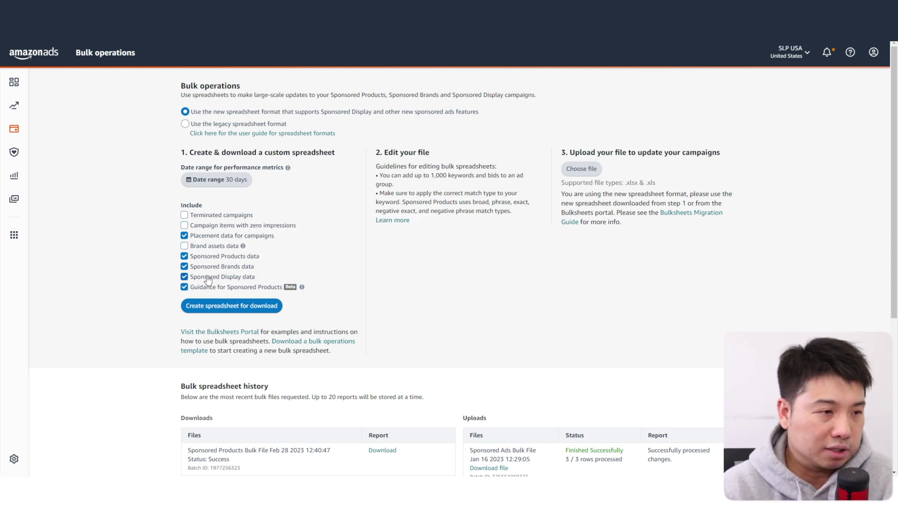
# Exclude guidance for Sponsored Products, include brand assets data, and request the custom spreadsheet.
pyautogui.click(184, 286)
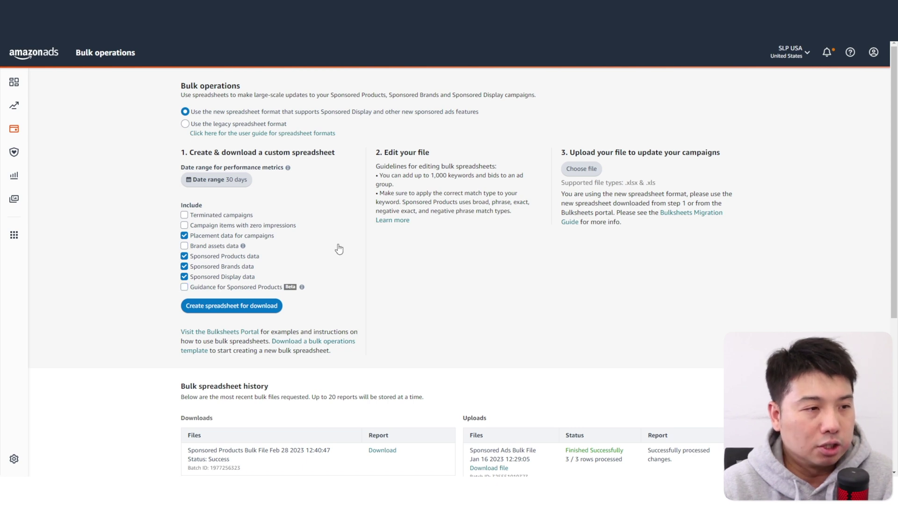
pyautogui.click(183, 245)
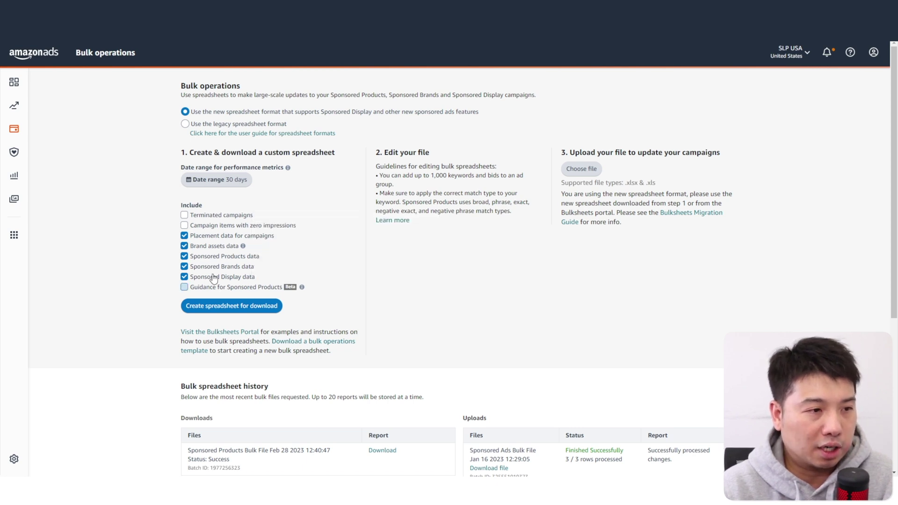
pyautogui.click(234, 307)
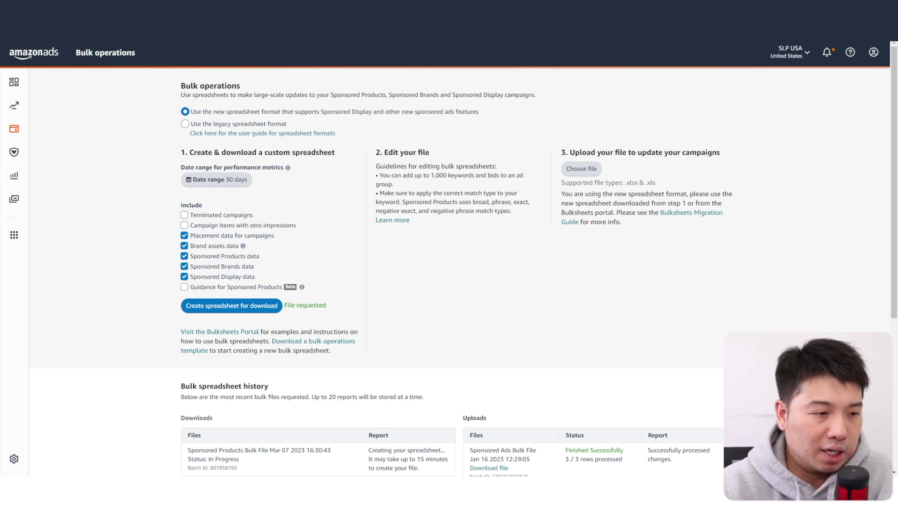
# Download the Mar 07 2023 bulk file from the refreshed history and open it in Excel on the Sponsored Products Campaigns sheet.
pyautogui.press('F5')
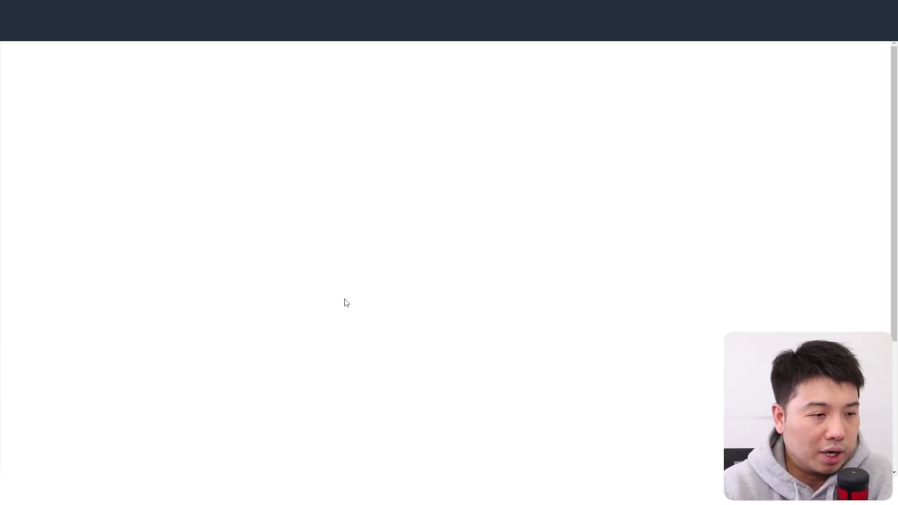
pyautogui.scroll(-4, 391, 327)
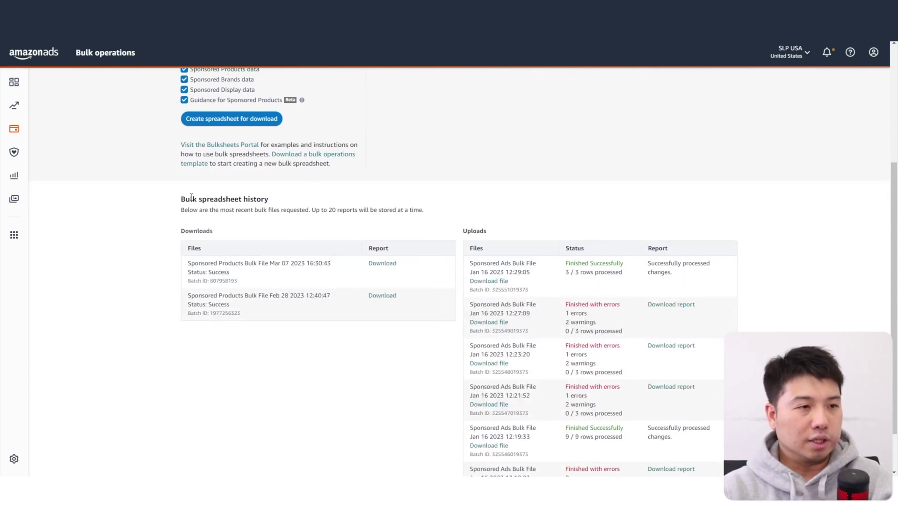
pyautogui.click(393, 268)
pyautogui.click(63, 464)
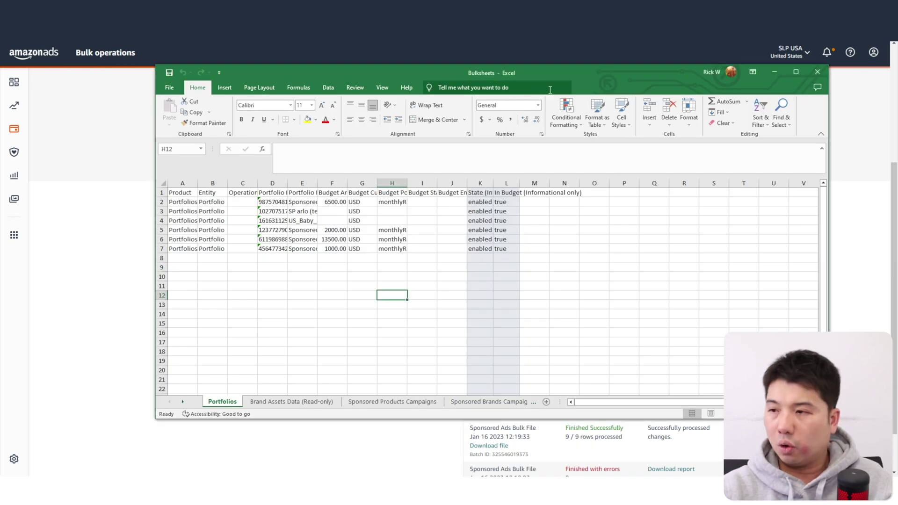
pyautogui.hotkey('ctrl', 'pagedown')
pyautogui.hotkey('ctrl', 'pagedown')
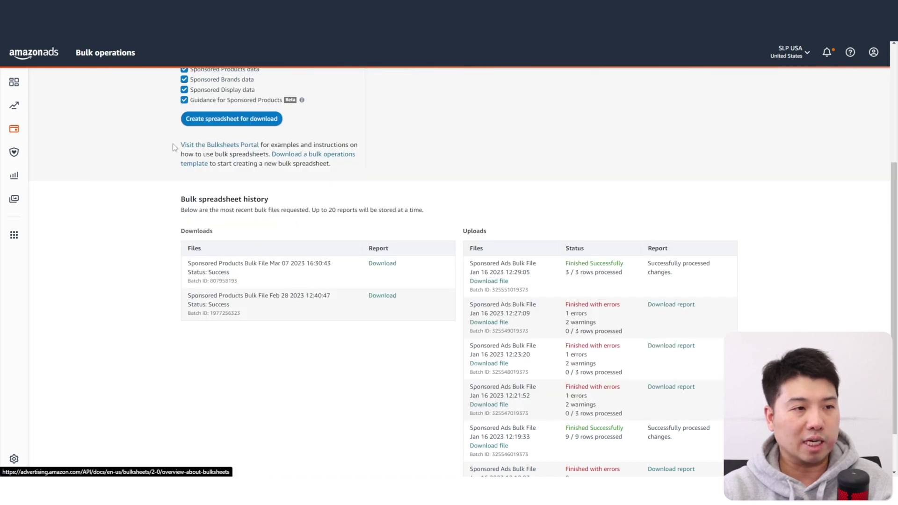
# Open the Bulksheets Portal in a new browser tab and go to its guide on updating Sponsored Products campaigns.
pyautogui.rightClick(224, 146)
pyautogui.click(257, 153)
pyautogui.hotkey('ctrl', 'Tab')
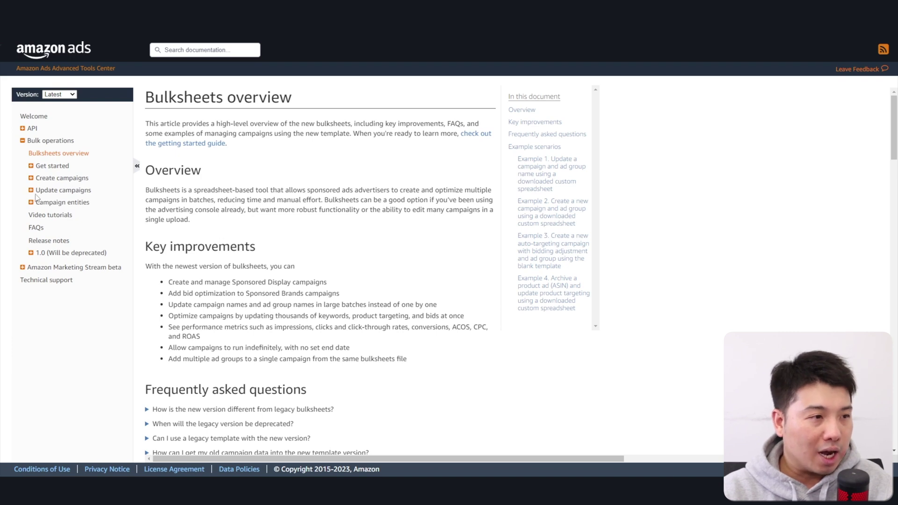
pyautogui.click(34, 191)
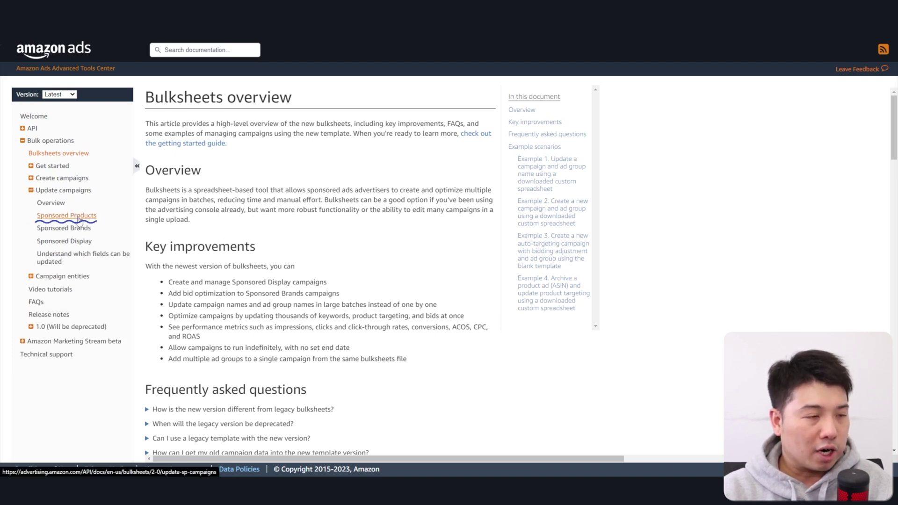
pyautogui.click(79, 217)
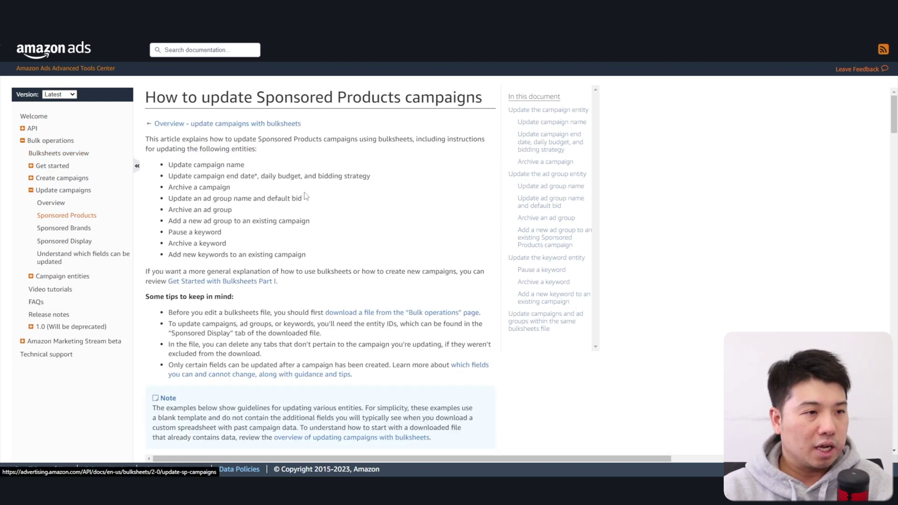
# Review the guide's instructions and example table for updating a campaign name, checking which columns have to be filled in.
pyautogui.moveTo(244, 165); pyautogui.dragTo(168, 166)
pyautogui.scroll(-10, 194, 181)
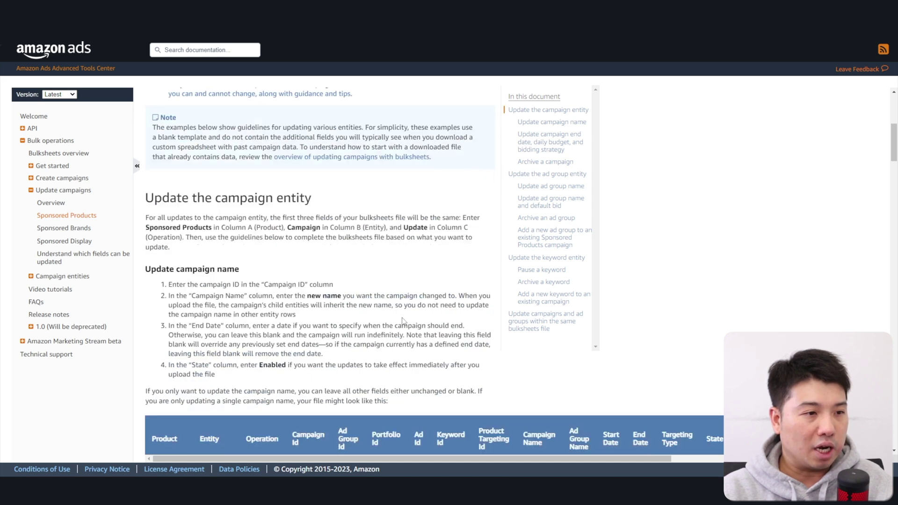
pyautogui.scroll(2, 302, 274)
pyautogui.moveTo(158, 251); pyautogui.dragTo(243, 260)
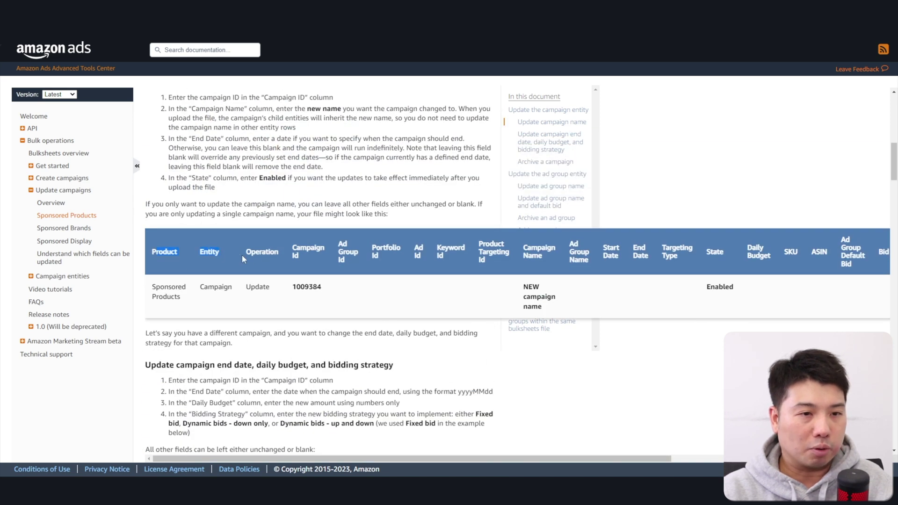
pyautogui.moveTo(302, 454); pyautogui.dragTo(396, 457)
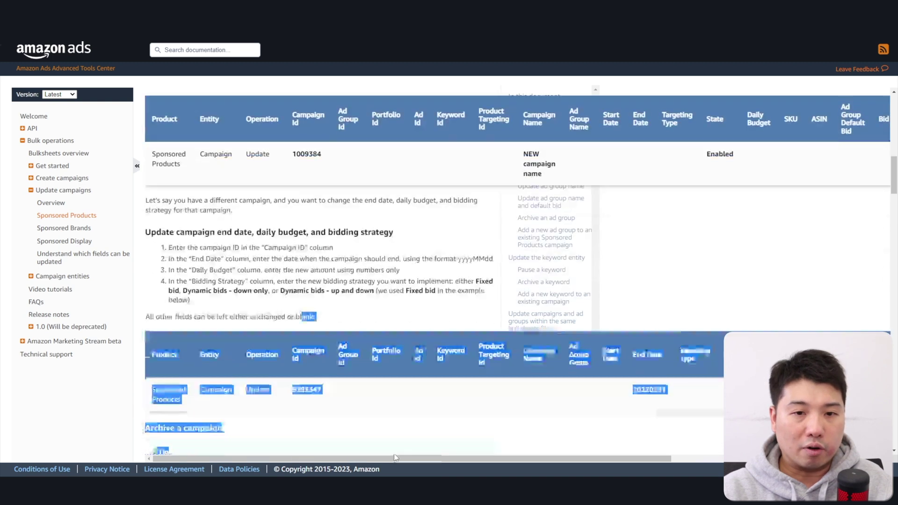
pyautogui.scroll(3, 538, 326)
# Switch to the Bulksheets workbook in Excel and place its window just below the guide's example table for comparison.
pyautogui.click(555, 268)
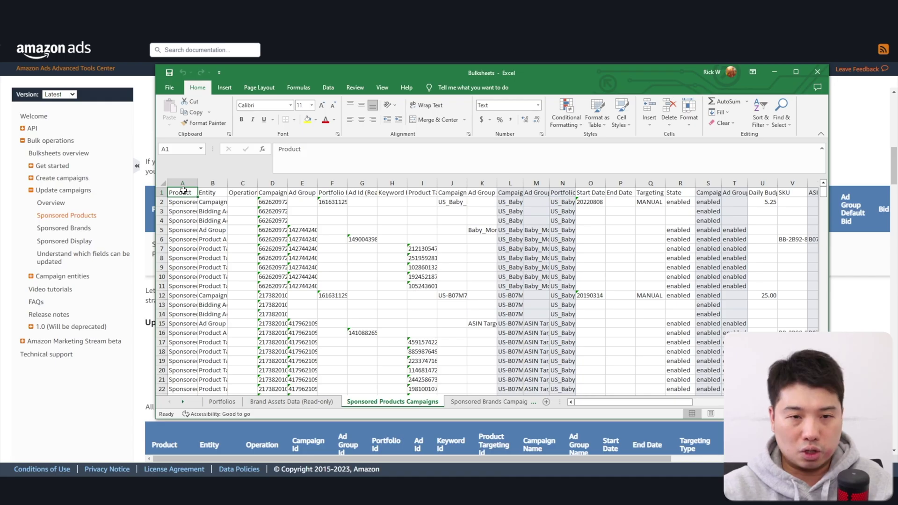
pyautogui.hscroll(10, 184, 190)
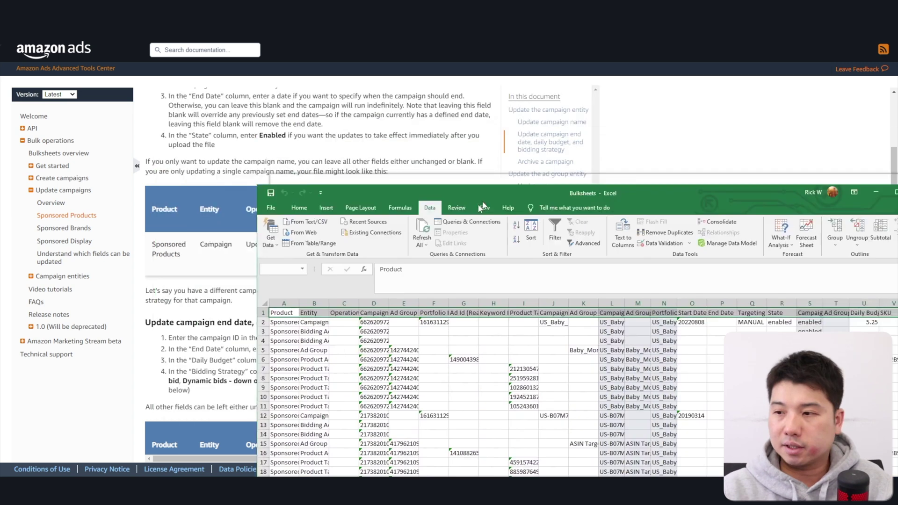
pyautogui.moveTo(501, 192); pyautogui.dragTo(356, 268)
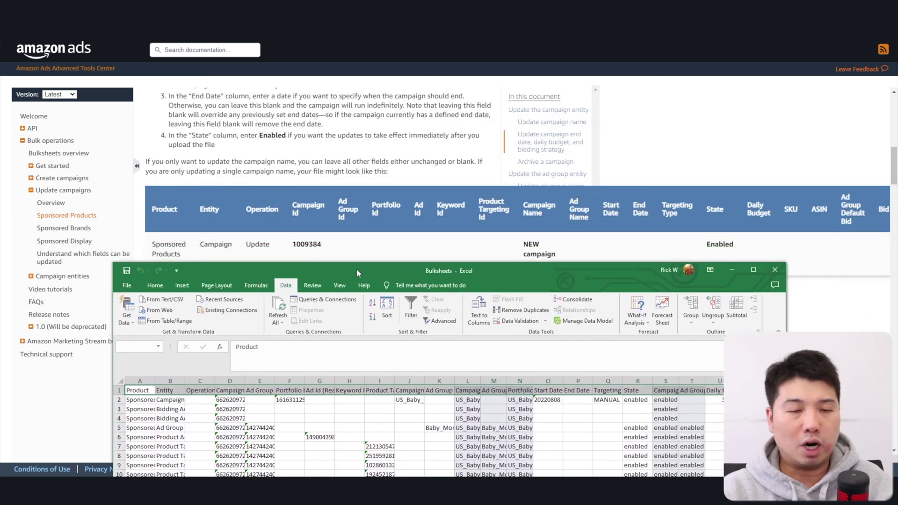
# Bold the row 1 headers needed for renaming campaigns: Product, Entity, Operation, Campaign ID, Campaign Name and State.
pyautogui.click(169, 390)
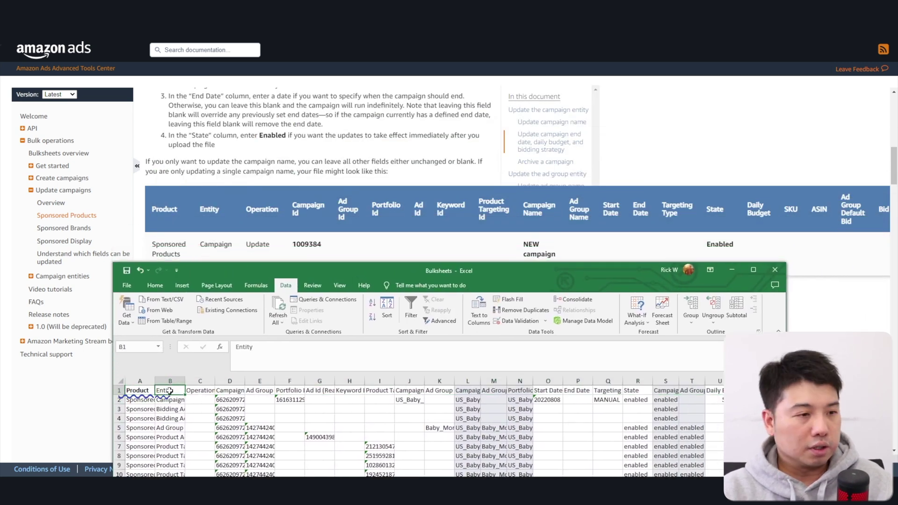
pyautogui.click(198, 391)
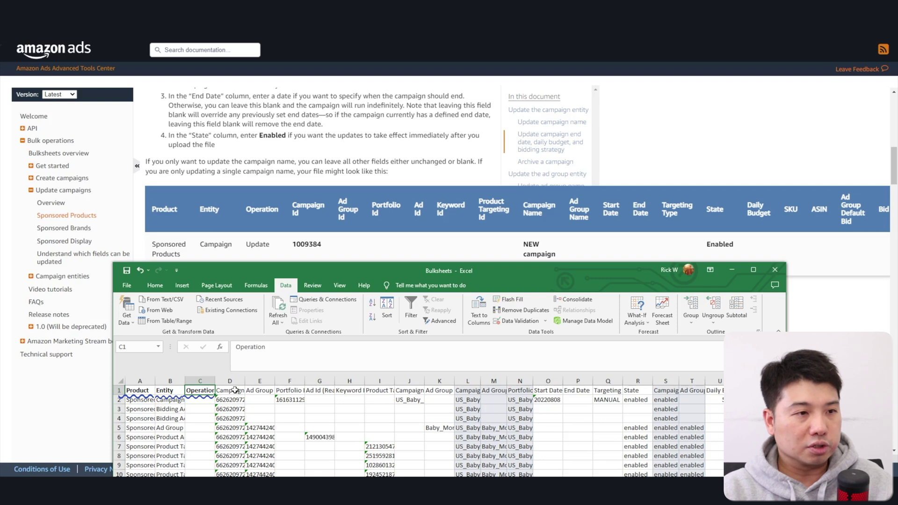
pyautogui.click(232, 390)
pyautogui.click(470, 390)
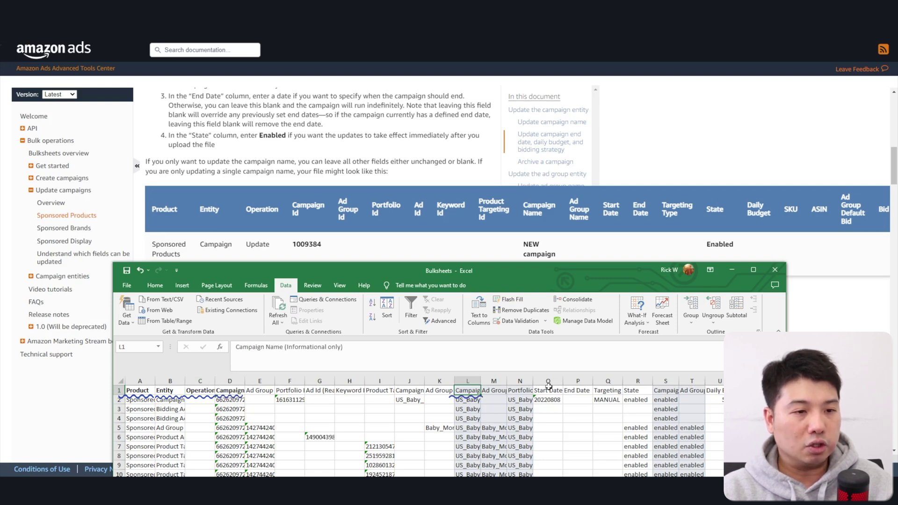
pyautogui.click(411, 389)
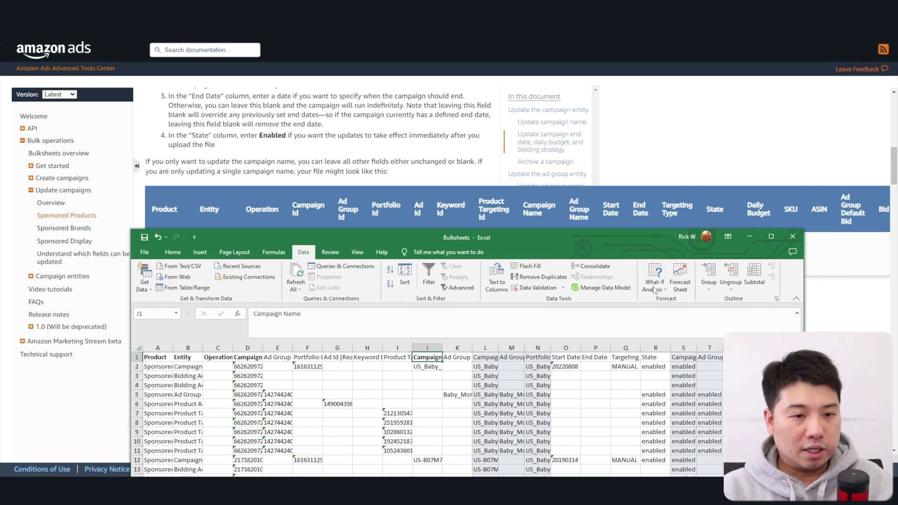
pyautogui.moveTo(668, 241); pyautogui.dragTo(629, 275)
pyautogui.click(614, 389)
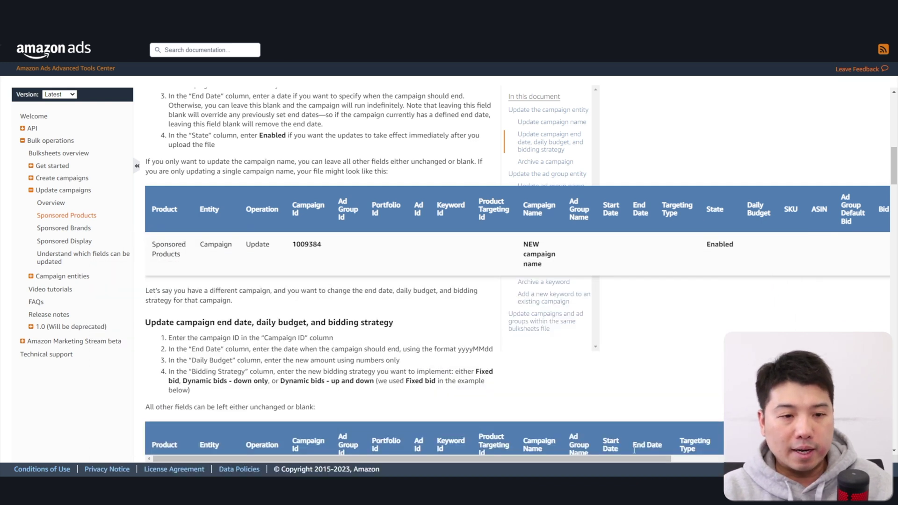
# Return to the Bulksheets workbook and create a new blank workbook, arranging both windows so they are accessible together.
pyautogui.moveTo(538, 458)
pyautogui.mouseDown()
pyautogui.moveTo(561, 458)
pyautogui.moveTo(538, 458)
pyautogui.mouseUp()
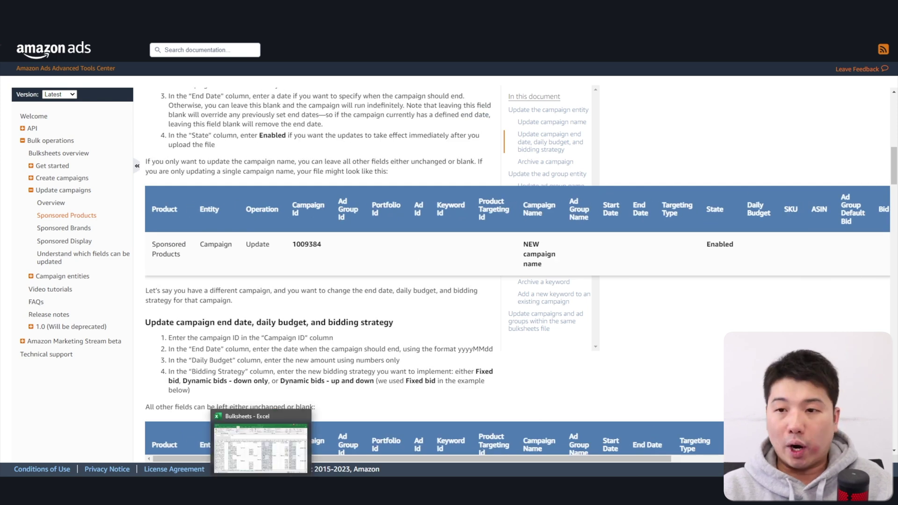
pyautogui.click(286, 451)
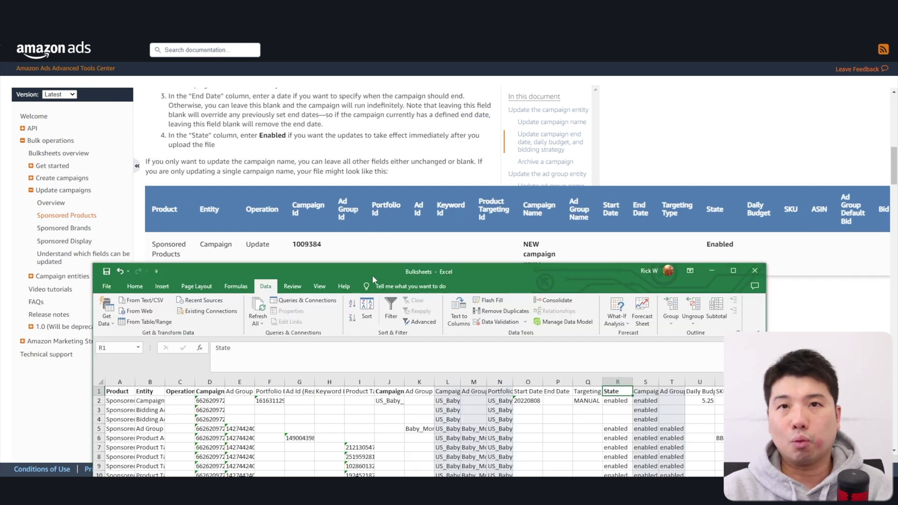
pyautogui.moveTo(371, 273); pyautogui.dragTo(326, 83)
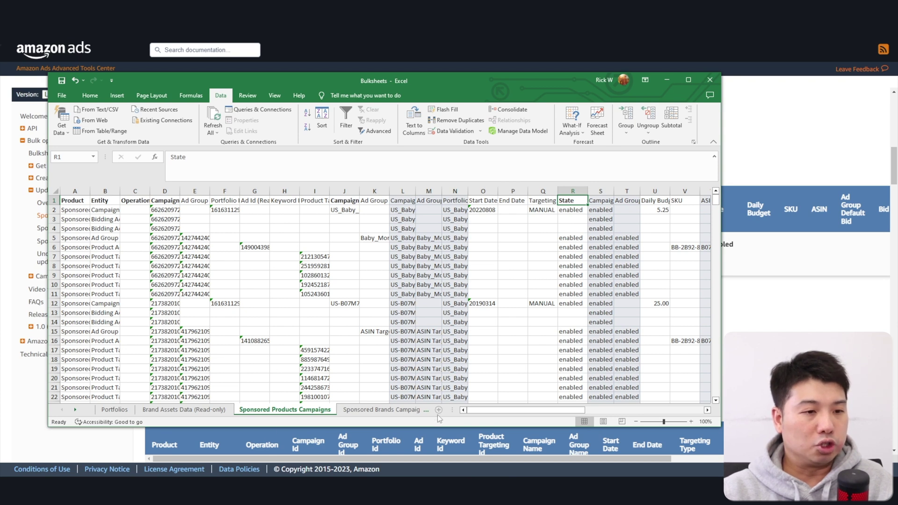
pyautogui.rightClick(261, 489)
pyautogui.click(248, 439)
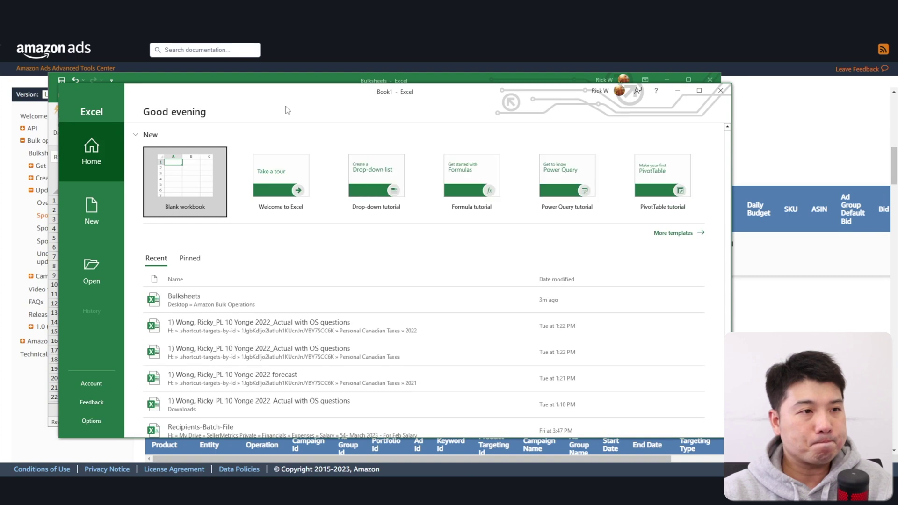
pyautogui.moveTo(280, 112); pyautogui.dragTo(458, 153)
pyautogui.click(362, 222)
pyautogui.moveTo(352, 91); pyautogui.dragTo(382, 147)
# Copy the Product and Entity headers from Bulksheets into cells A1 and B1 of the new workbook.
pyautogui.click(105, 256)
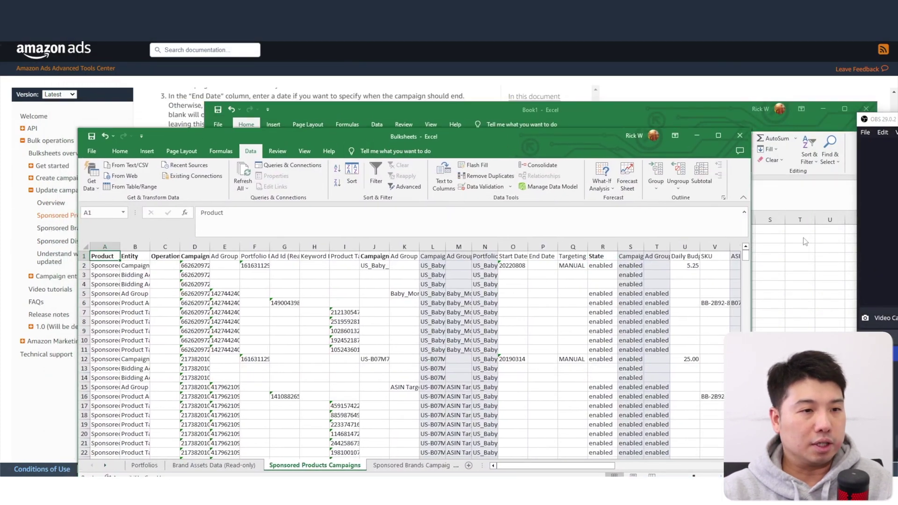
pyautogui.hotkey('ctrl', 'c')
pyautogui.click(804, 236)
pyautogui.hotkey('ctrl', 'v')
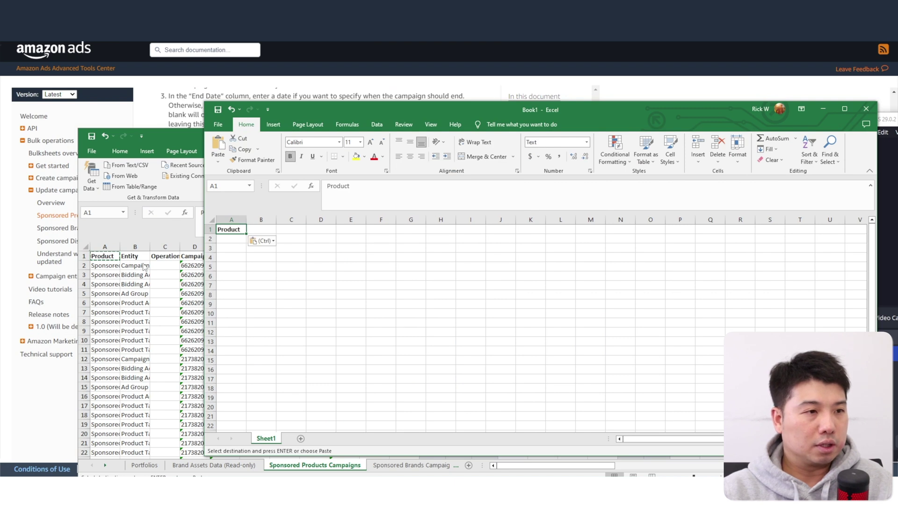
pyautogui.click(135, 256)
pyautogui.hotkey('ctrl', 'c')
pyautogui.click(264, 230)
pyautogui.hotkey('ctrl', 'v')
# Copy the Operation and Campaign ID headers from Bulksheets into cells C1 and D1 of the new workbook.
pyautogui.click(165, 256)
pyautogui.hotkey('ctrl', 'c')
pyautogui.click(539, 269)
pyautogui.click(302, 232)
pyautogui.hotkey('ctrl', 'v')
pyautogui.click(194, 256)
pyautogui.hotkey('ctrl', 'c')
pyautogui.click(601, 237)
pyautogui.click(316, 229)
pyautogui.hotkey('ctrl', 'v')
# Copy the editable Campaign Name header from column J of Bulksheets into cell E1 of the new workbook.
pyautogui.click(141, 281)
pyautogui.click(382, 256)
pyautogui.hotkey('ctrl', 'c')
pyautogui.hotkey('alt', 'Tab')
pyautogui.click(363, 231)
pyautogui.hotkey('ctrl', 'v')
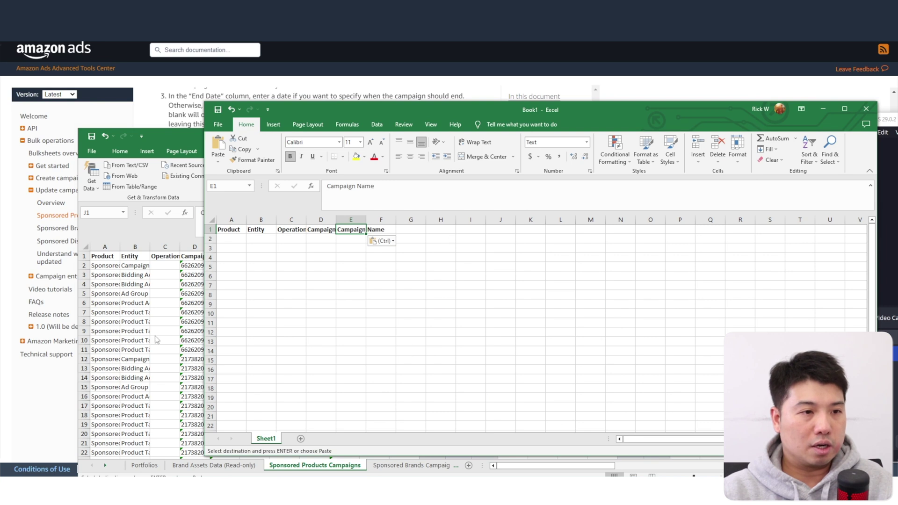
# Copy the State header from Bulksheets into cell F1 of the new workbook and widen column E.
pyautogui.hotkey('alt', 'Tab')
pyautogui.click(602, 257)
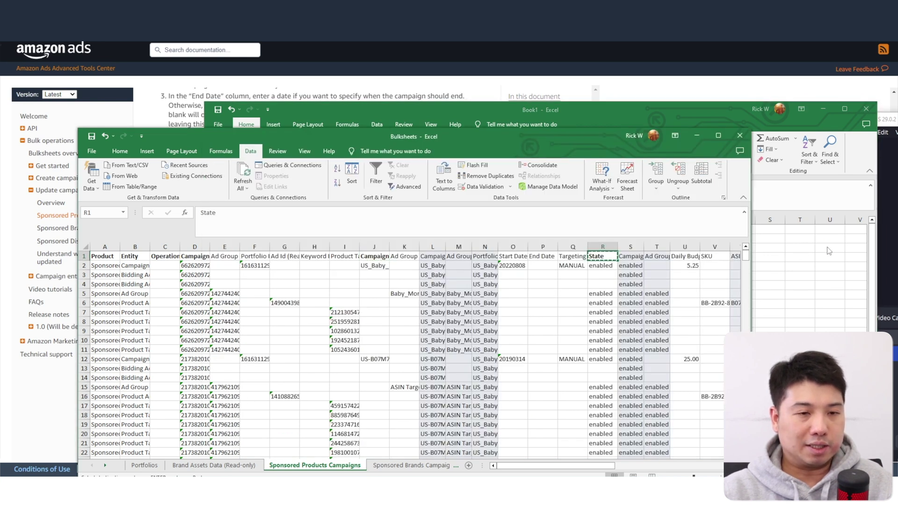
pyautogui.hotkey('alt', 'Tab')
pyautogui.click(381, 229)
pyautogui.moveTo(367, 218); pyautogui.dragTo(380, 219)
pyautogui.hotkey('ctrl', 'v')
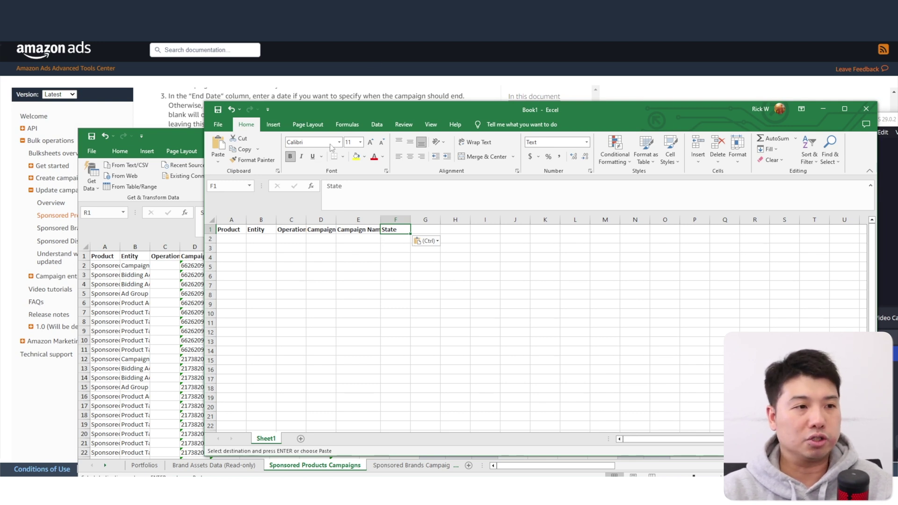
# Add filters to the header row of the Sponsored Products Campaigns sheet in Bulksheets.
pyautogui.hotkey('alt', 'Tab')
pyautogui.moveTo(101, 256); pyautogui.dragTo(687, 252)
pyautogui.moveTo(658, 466); pyautogui.dragTo(473, 464)
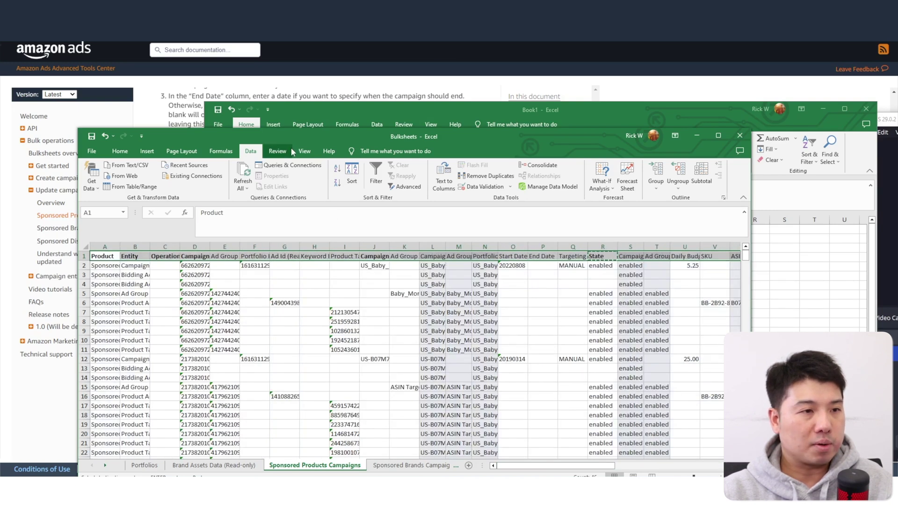
pyautogui.click(375, 176)
pyautogui.click(344, 331)
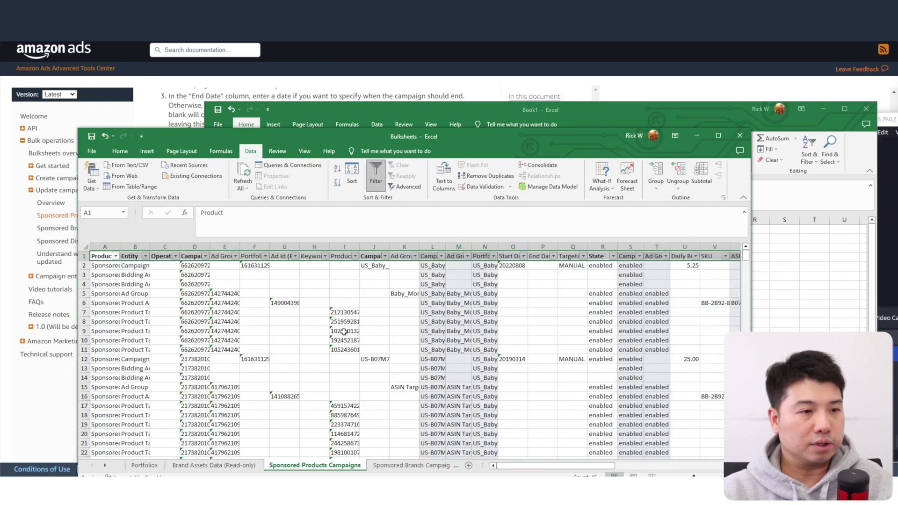
# Filter the Entity column of the Sponsored Products Campaigns sheet to show only Campaign rows.
pyautogui.click(146, 256)
pyautogui.click(63, 359)
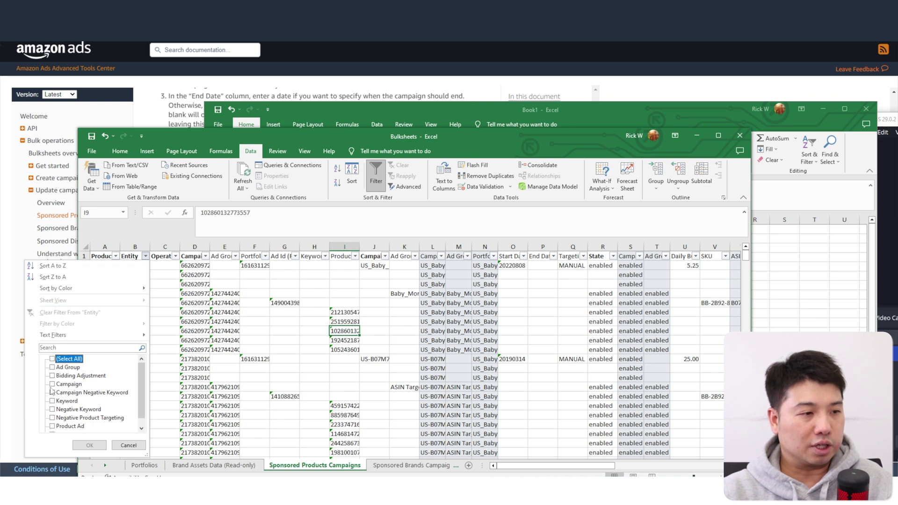
pyautogui.click(52, 384)
pyautogui.click(89, 445)
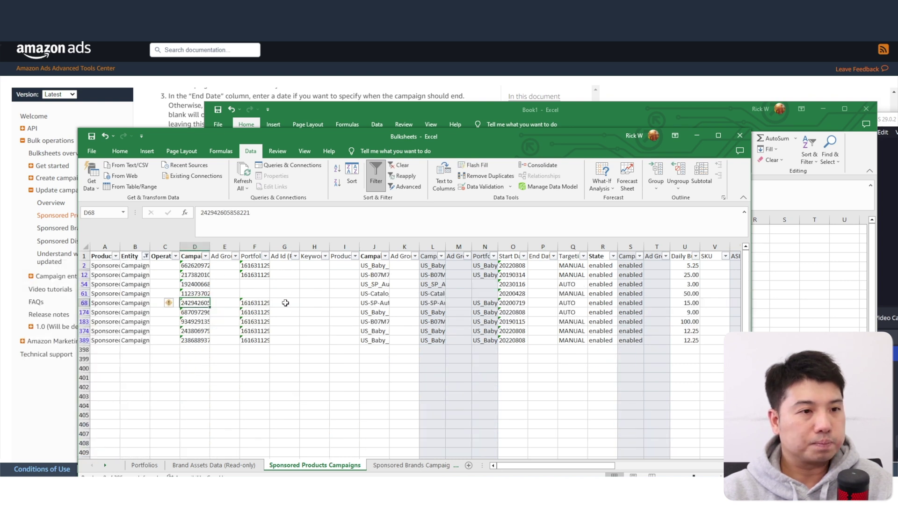
# Widen the Portfolio Id, Campaign Id and Campaign Name columns in Bulksheets.
pyautogui.moveTo(269, 246); pyautogui.dragTo(290, 247)
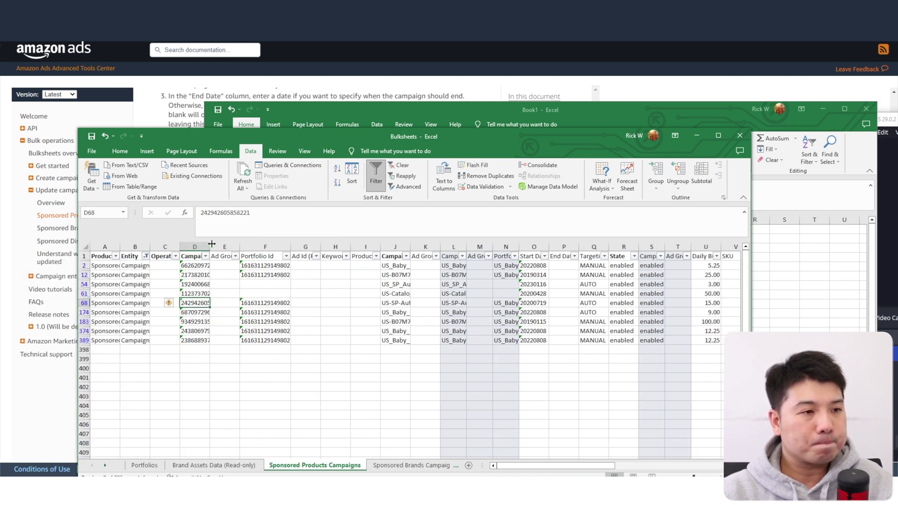
pyautogui.moveTo(210, 246); pyautogui.dragTo(225, 247)
pyautogui.click(206, 265)
pyautogui.click(421, 265)
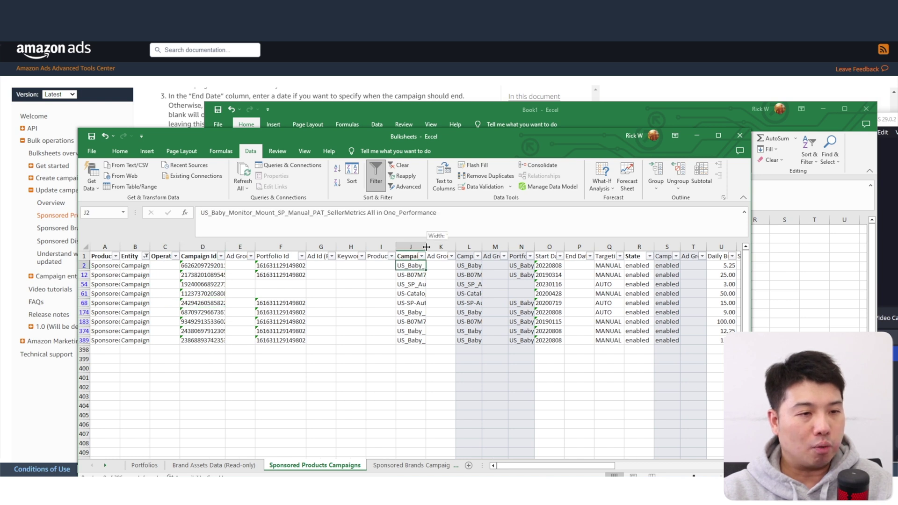
pyautogui.moveTo(426, 247); pyautogui.dragTo(461, 246)
# Copy the campaign name US_SP_Auto_catch_all_5cents and filter the Campaign Name column to that campaign.
pyautogui.click(432, 283)
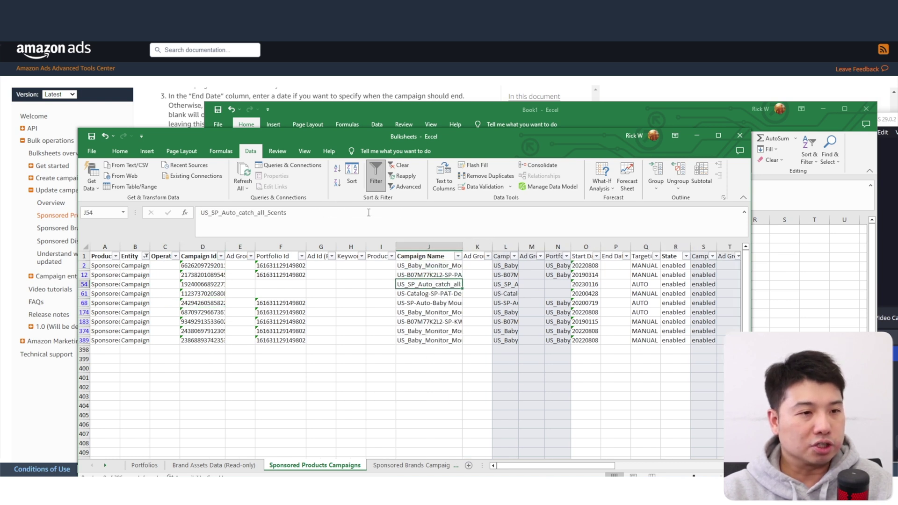
pyautogui.moveTo(294, 213); pyautogui.dragTo(201, 214)
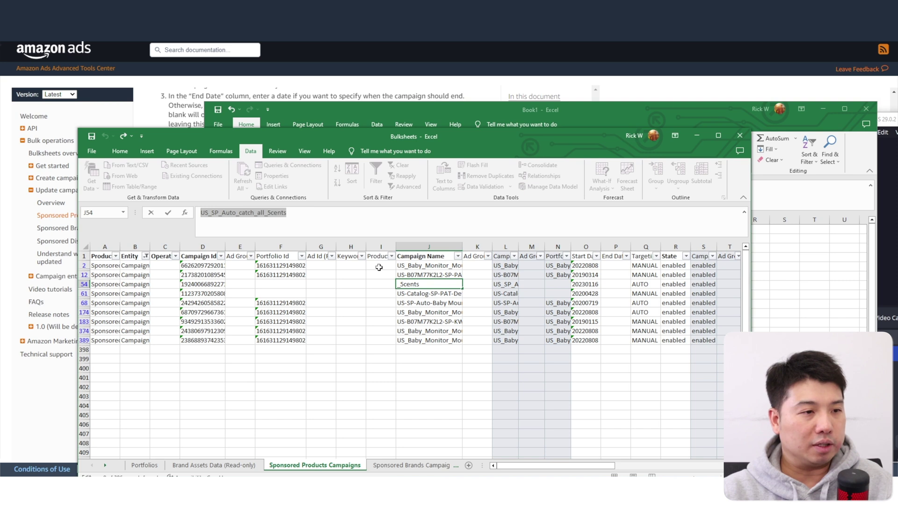
pyautogui.click(423, 322)
pyautogui.click(458, 256)
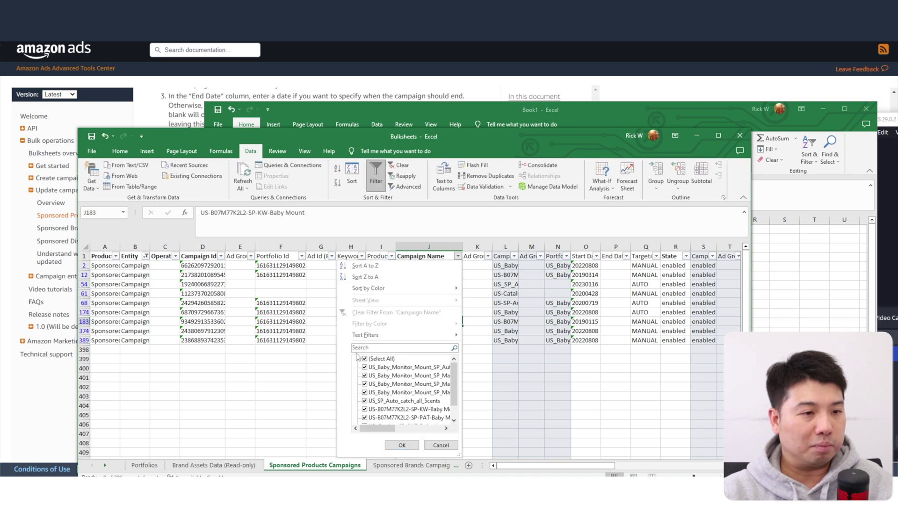
pyautogui.click(364, 359)
pyautogui.click(369, 348)
pyautogui.hotkey('ctrl', 'v')
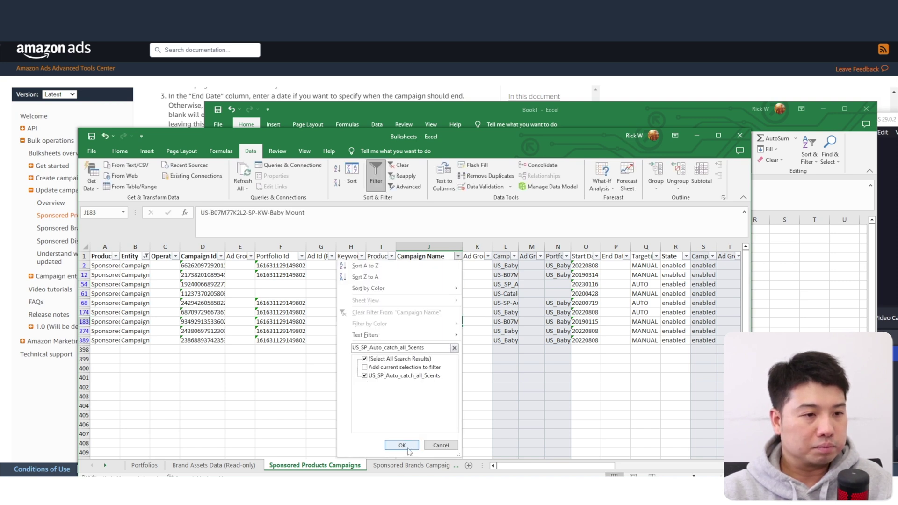
pyautogui.click(402, 445)
pyautogui.click(436, 346)
pyautogui.click(430, 266)
# Move the Bulksheets window beside the new workbook and change the campaign name in J54 to US_SP_Auto_catch_all_0.05.
pyautogui.moveTo(438, 142); pyautogui.dragTo(372, 147)
pyautogui.click(814, 286)
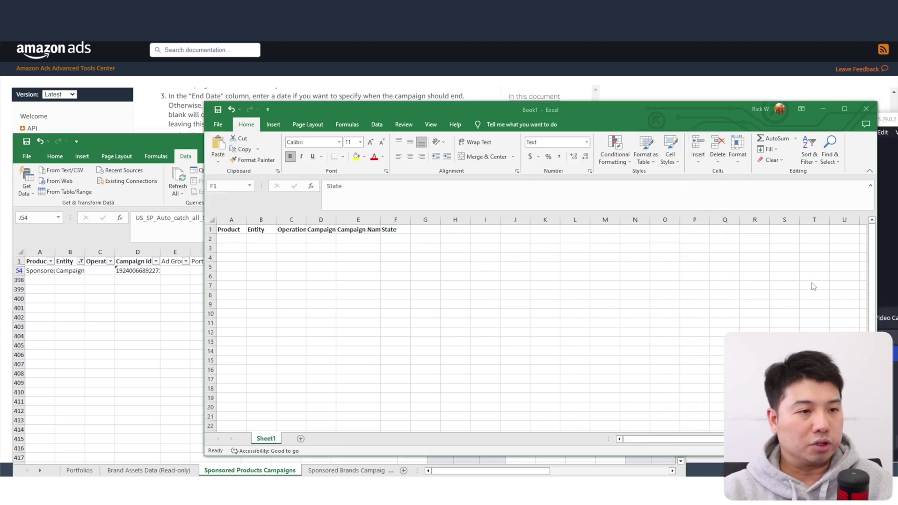
pyautogui.click(185, 288)
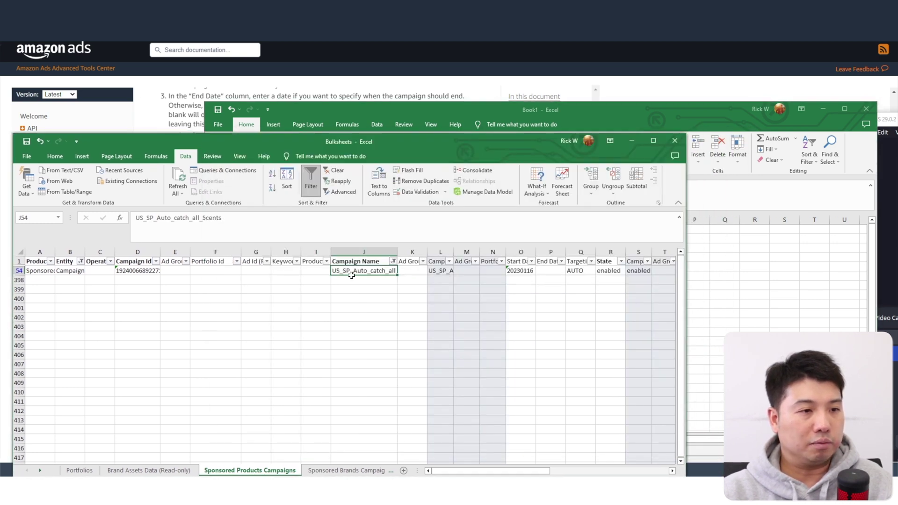
pyautogui.moveTo(236, 219); pyautogui.dragTo(209, 219)
pyautogui.click(237, 221)
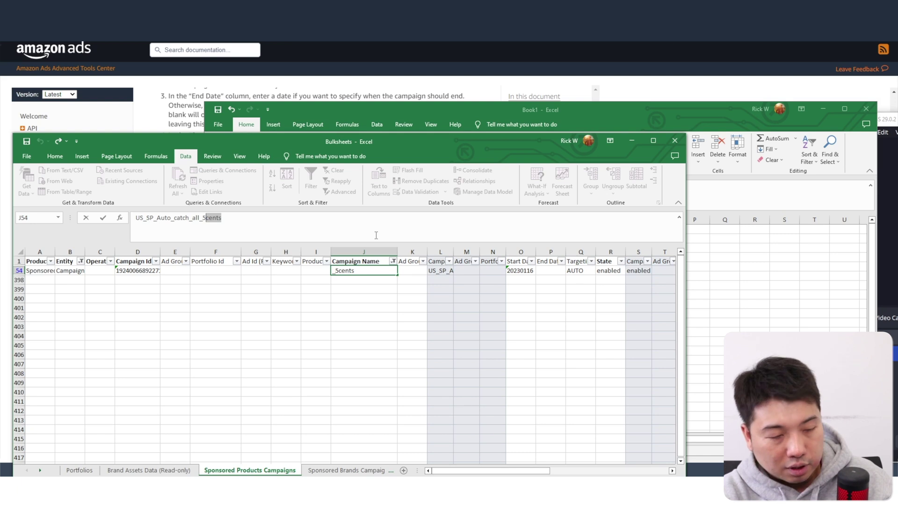
pyautogui.press('BackSpace')
pyautogui.press('BackSpace')
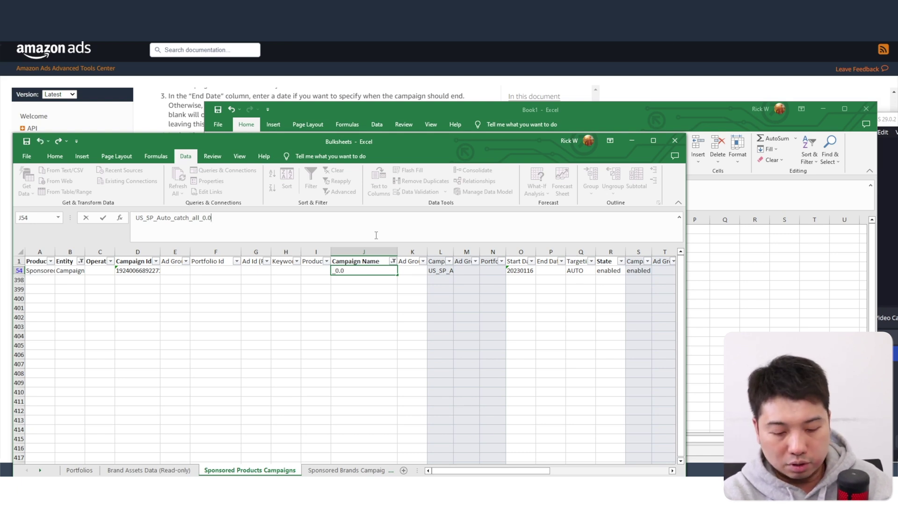
pyautogui.click(439, 318)
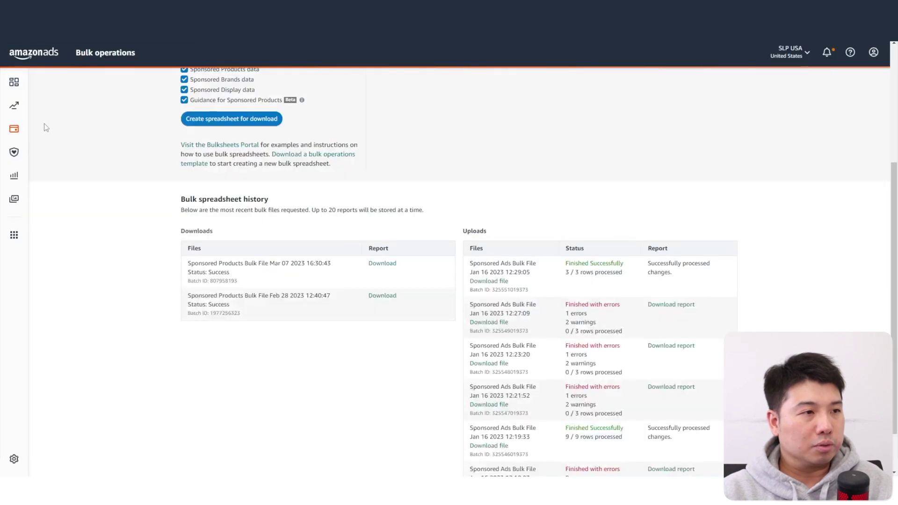
# Switch to Amazon Ads in the browser and open the Campaigns page.
pyautogui.rightClick(12, 130)
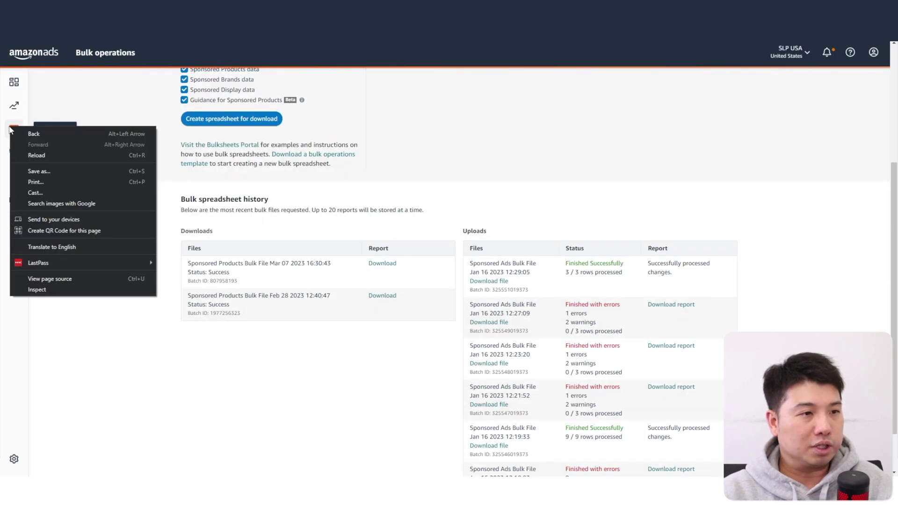
pyautogui.press('Escape')
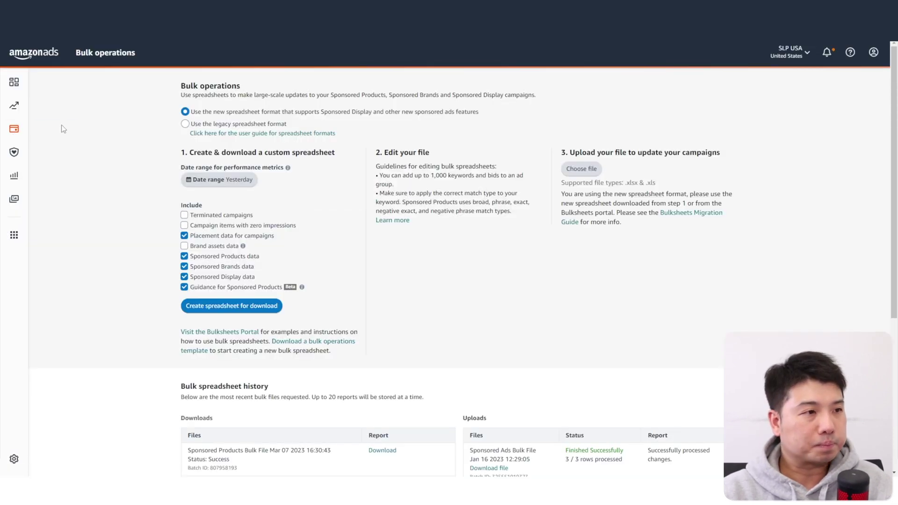
pyautogui.moveTo(14, 129)
pyautogui.click(51, 107)
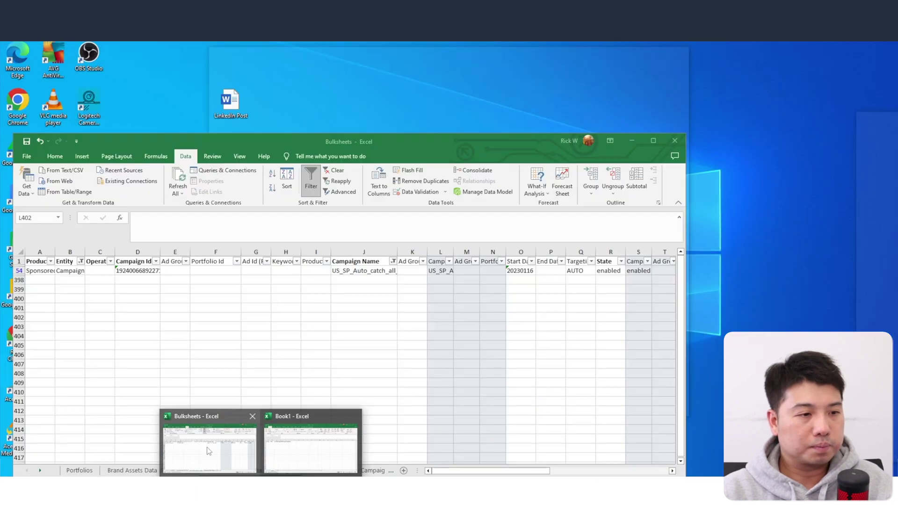
# Copy the campaign name from Bulksheets and search the Amazon Ads campaign list for US_SP_Auto_catch_all.
pyautogui.click(208, 444)
pyautogui.click(364, 270)
pyautogui.hotkey('ctrl', 'c')
pyautogui.click(754, 280)
pyautogui.click(252, 301)
pyautogui.hotkey('ctrl', 'v')
pyautogui.moveTo(279, 302); pyautogui.dragTo(305, 304)
pyautogui.press('BackSpace')
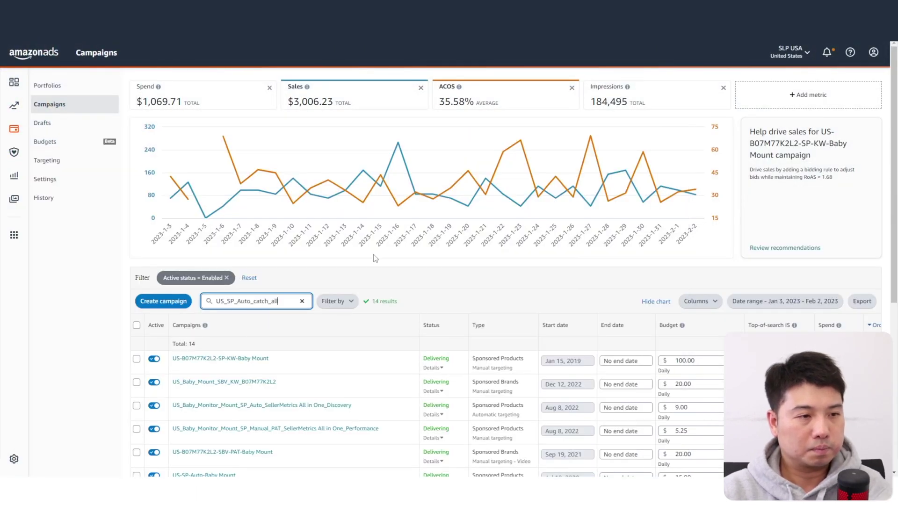
pyautogui.press('Return')
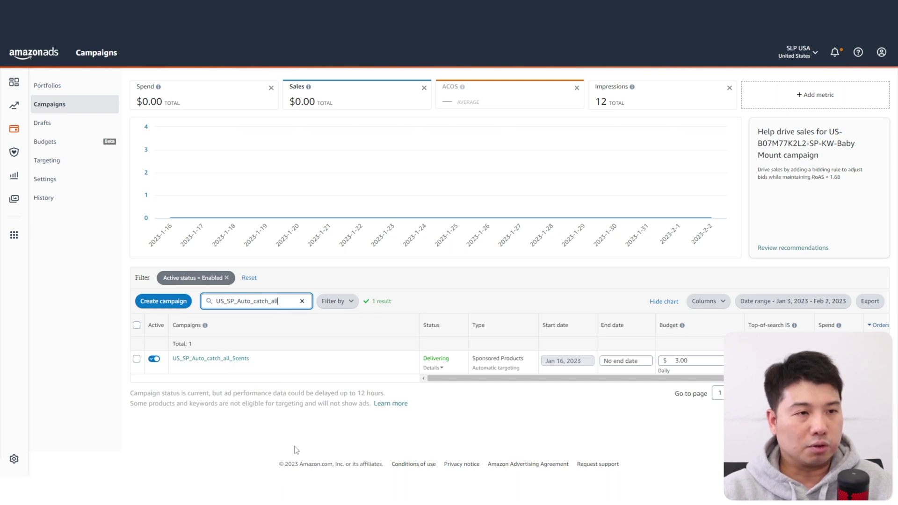
# Switch to Book1 in Excel, place it beside Bulksheets, and copy the campaign's Product value from A54 into cell A2.
pyautogui.moveTo(288, 453)
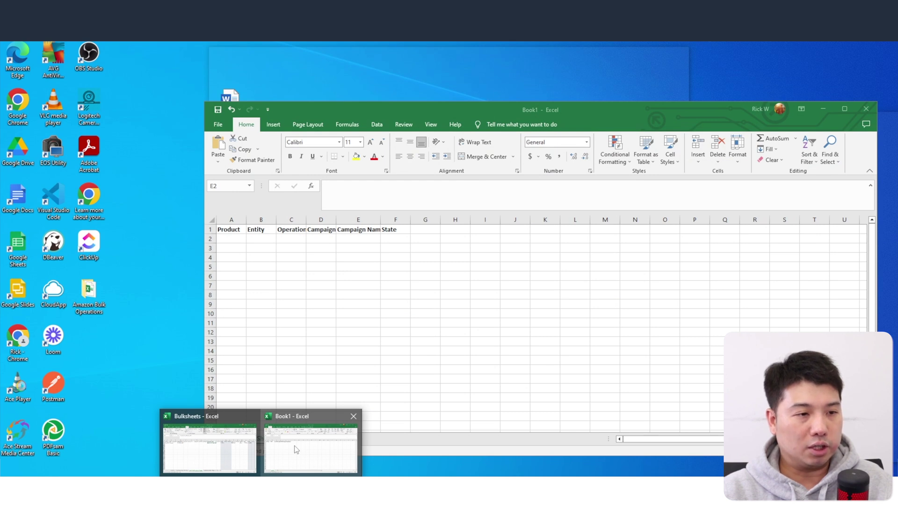
pyautogui.click(300, 450)
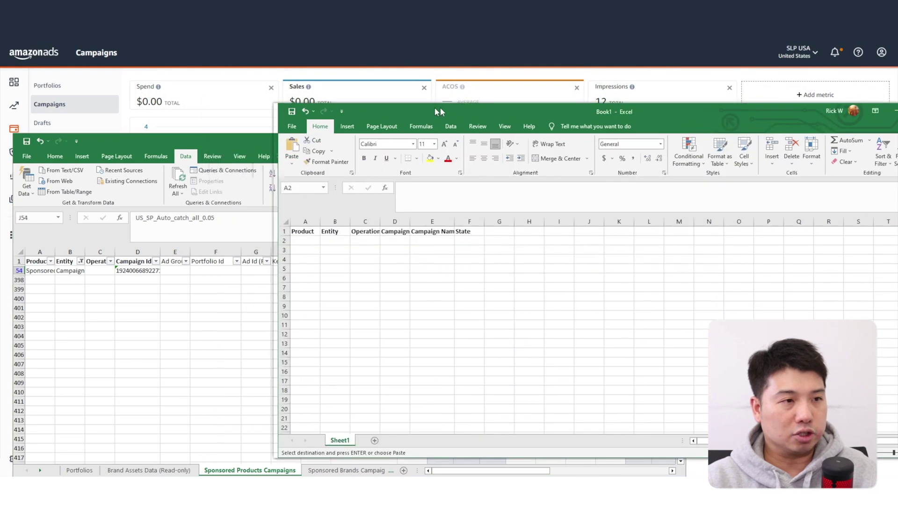
pyautogui.moveTo(440, 113); pyautogui.dragTo(457, 110)
pyautogui.click(64, 274)
pyautogui.click(44, 273)
pyautogui.hotkey('ctrl', 'c')
pyautogui.click(728, 277)
pyautogui.rightClick(323, 237)
pyautogui.click(334, 260)
pyautogui.click(352, 266)
# Copy the Entity value Campaign from B54 of Bulksheets into cell B2 of Book1.
pyautogui.click(94, 270)
pyautogui.click(73, 271)
pyautogui.hotkey('ctrl', 'c')
pyautogui.click(693, 264)
pyautogui.click(359, 247)
pyautogui.click(363, 237)
pyautogui.rightClick(361, 239)
pyautogui.click(394, 297)
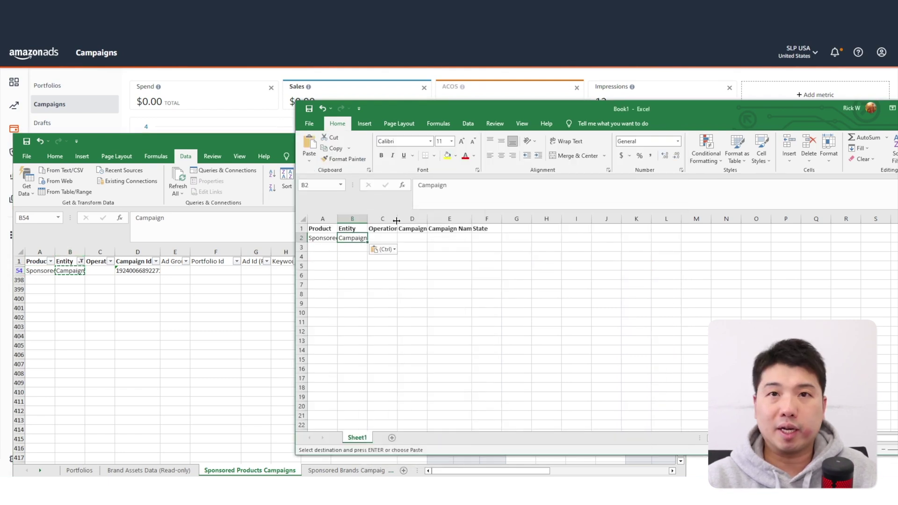
# Copy the campaign's ID from D54 of Bulksheets into cell D2 of Book1.
pyautogui.click(156, 274)
pyautogui.click(138, 271)
pyautogui.hotkey('ctrl', 'c')
pyautogui.click(742, 286)
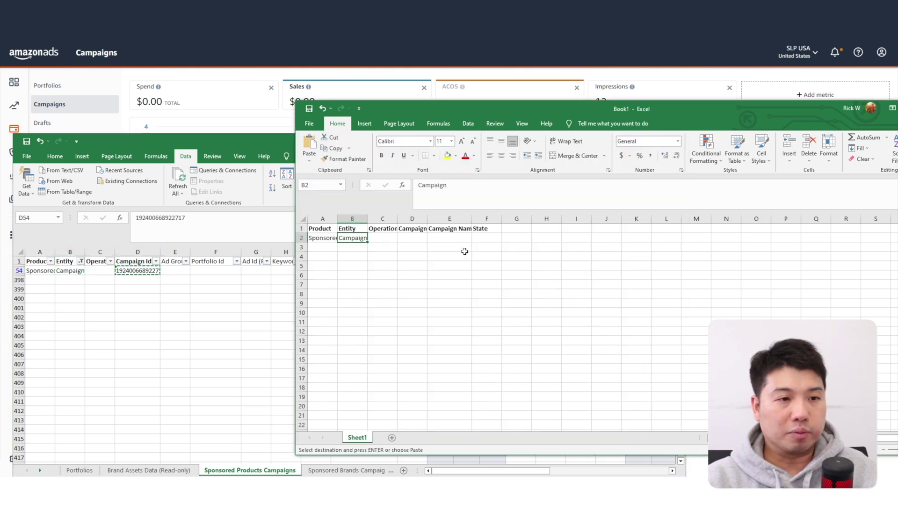
pyautogui.click(382, 238)
pyautogui.click(412, 238)
pyautogui.hotkey('ctrl', 'v')
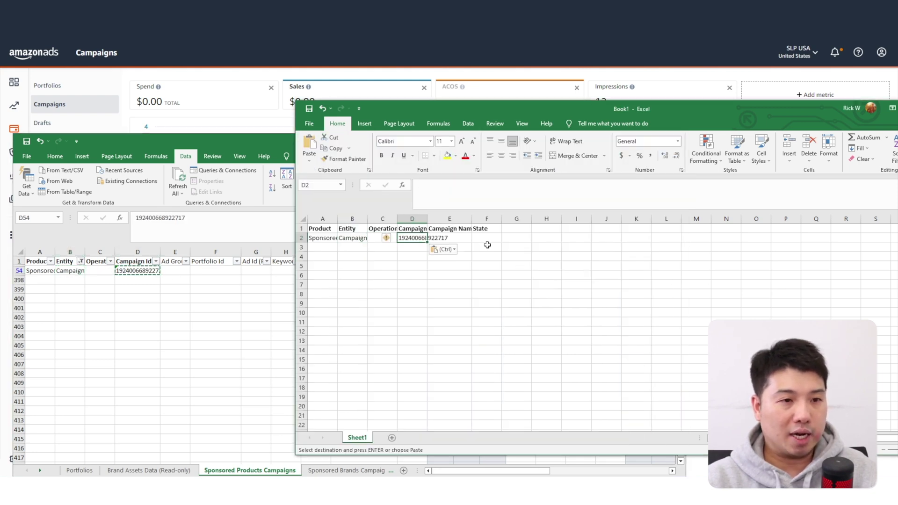
# Copy the name US_SP_Auto_catch_all_0.05 from Bulksheets into cell E2 of Book1 and widen the Campaign Name and Campaign Id columns.
pyautogui.moveTo(472, 219); pyautogui.dragTo(499, 219)
pyautogui.click(258, 286)
pyautogui.click(366, 271)
pyautogui.moveTo(238, 222); pyautogui.dragTo(113, 218)
pyautogui.hotkey('ctrl', 'c')
pyautogui.click(693, 271)
pyautogui.click(462, 238)
pyautogui.hotkey('ctrl', 'v')
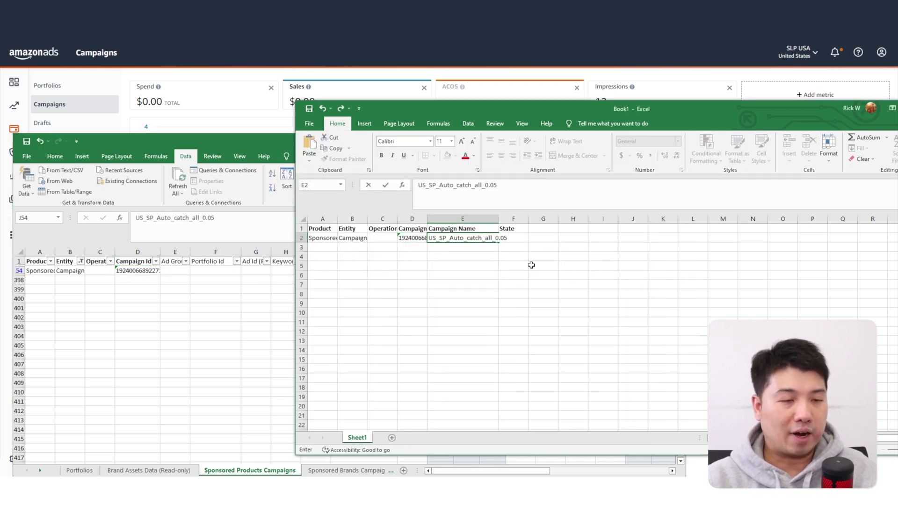
pyautogui.click(517, 284)
pyautogui.moveTo(498, 218); pyautogui.dragTo(518, 218)
pyautogui.moveTo(428, 219); pyautogui.dragTo(448, 219)
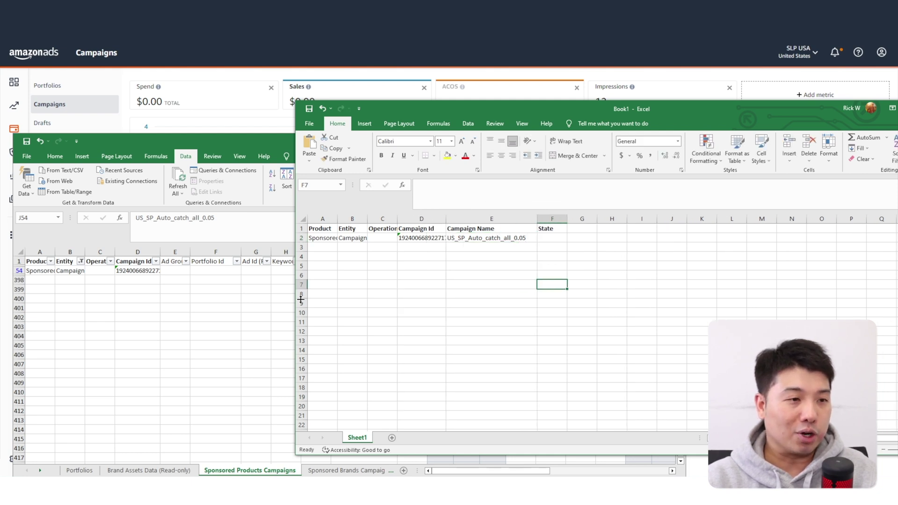
# Check the campaign's State value in Bulksheets and enter pause as the State in cell F2 of Book1.
pyautogui.click(239, 286)
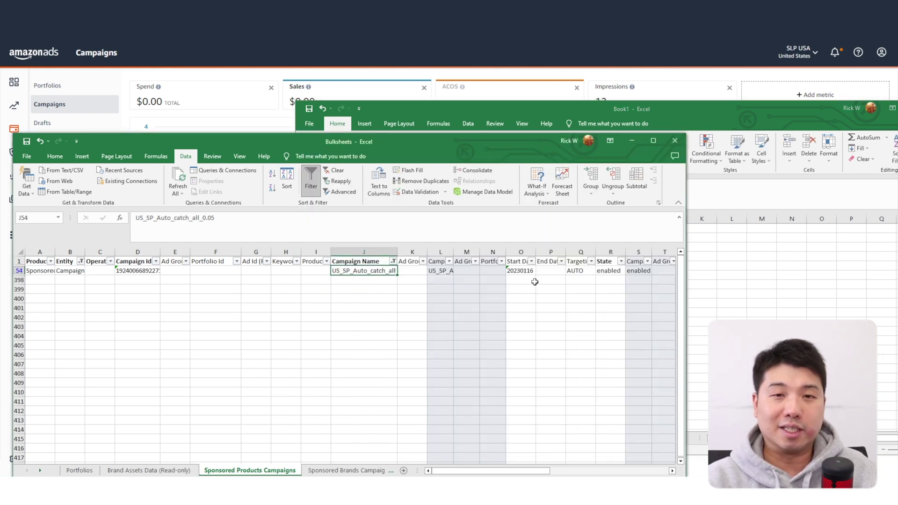
pyautogui.click(605, 273)
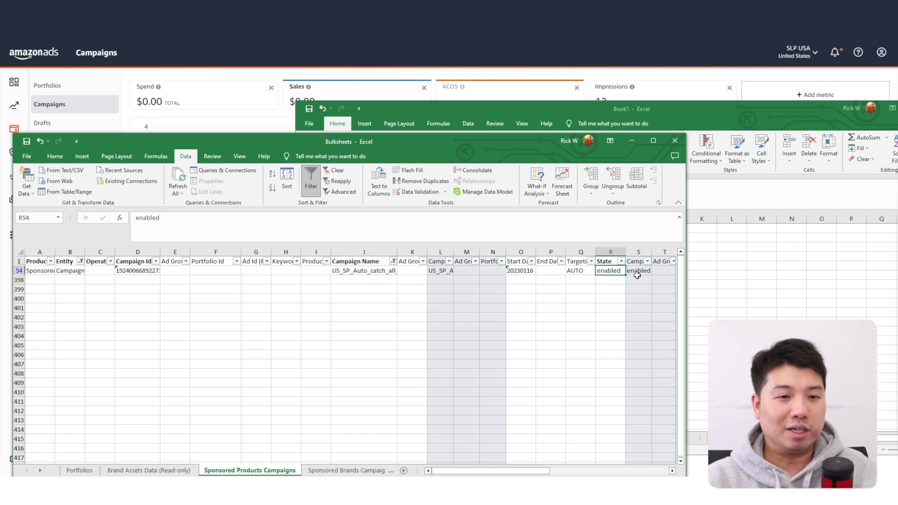
pyautogui.click(761, 257)
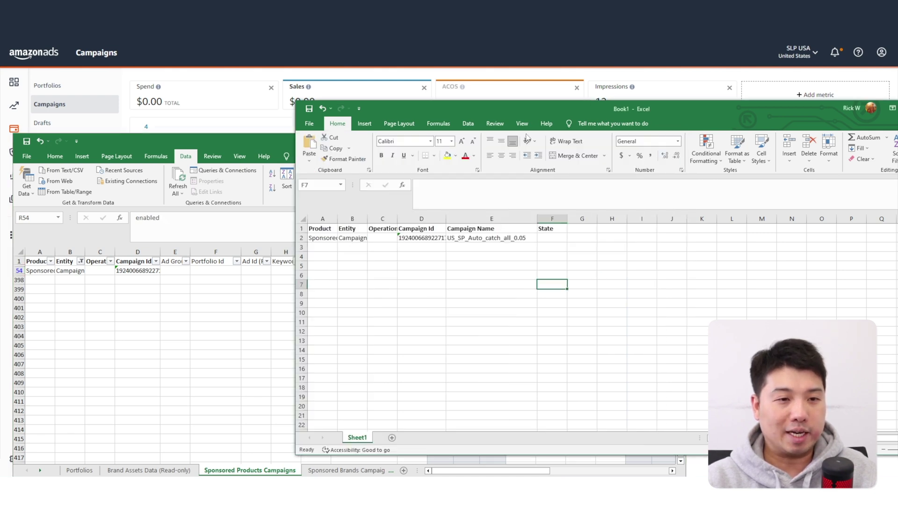
pyautogui.click(240, 143)
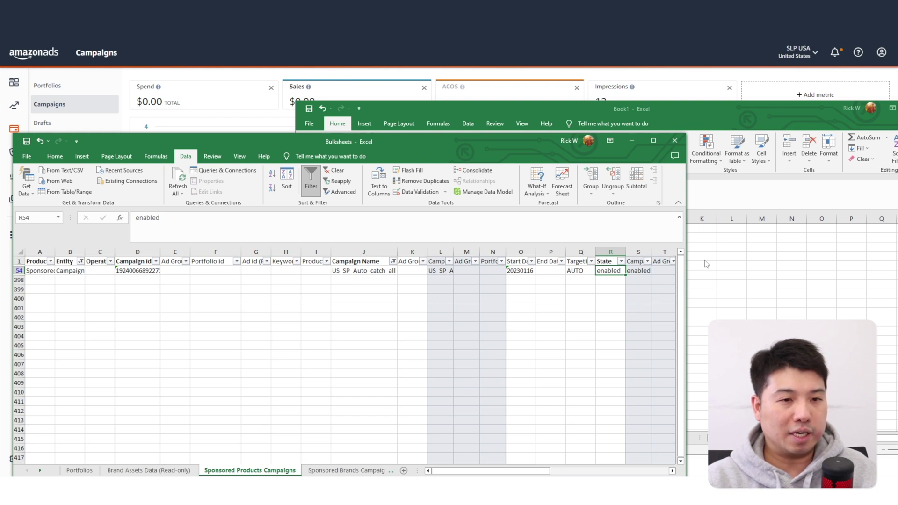
pyautogui.hotkey('alt', 'Tab')
pyautogui.click(549, 238)
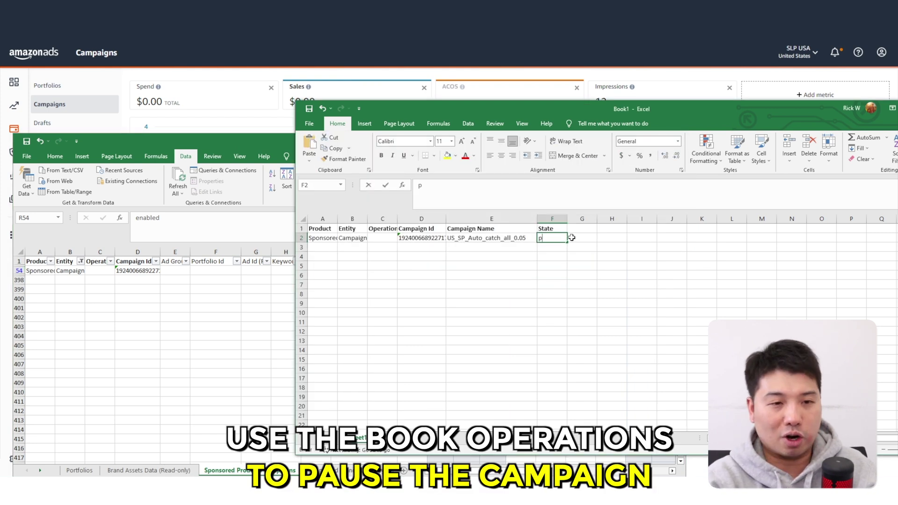
pyautogui.write('p')
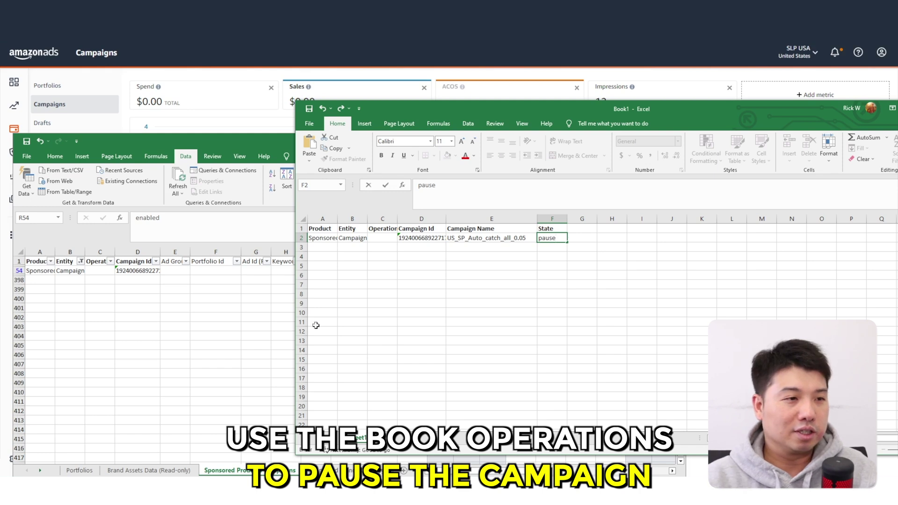
pyautogui.write('ause')
pyautogui.click(552, 302)
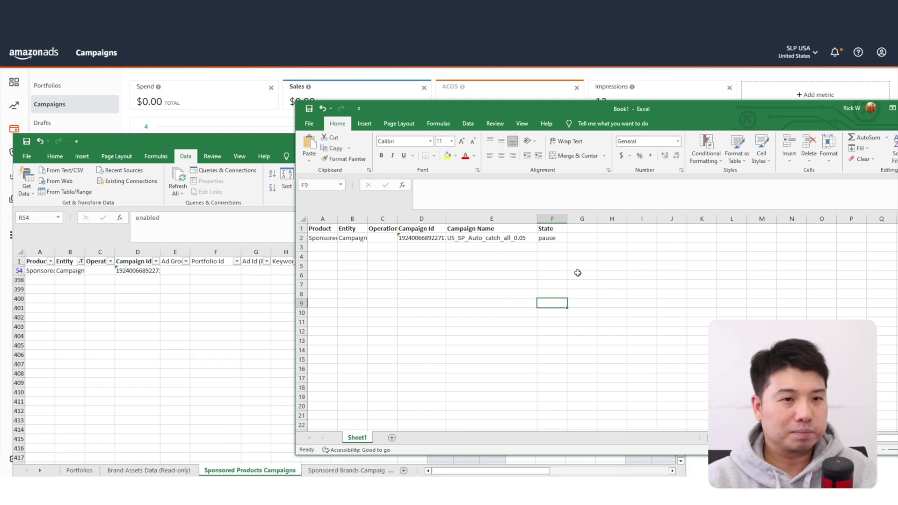
# Save the workbook as SP_Campaign_Rename_State_Update in the Amazon Bulk Operations folder on the desktop.
pyautogui.hotkey('ctrl', 's')
pyautogui.click(564, 337)
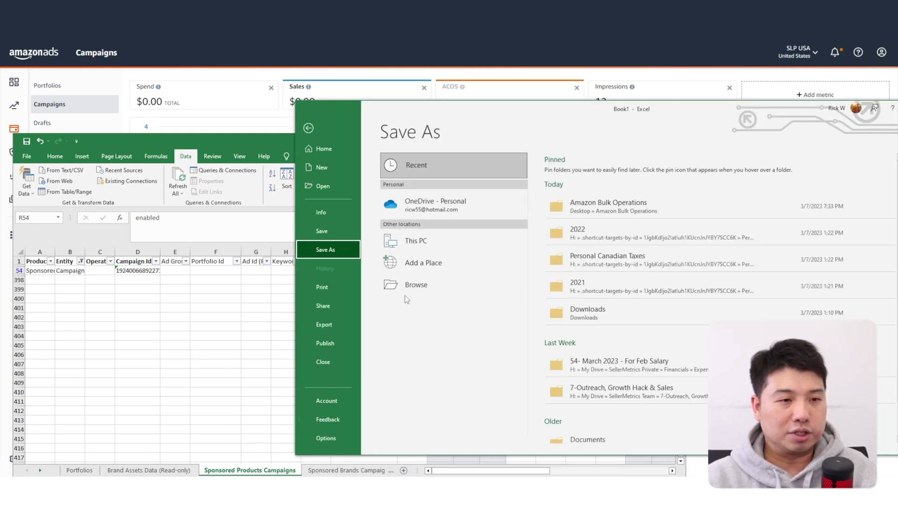
pyautogui.click(437, 285)
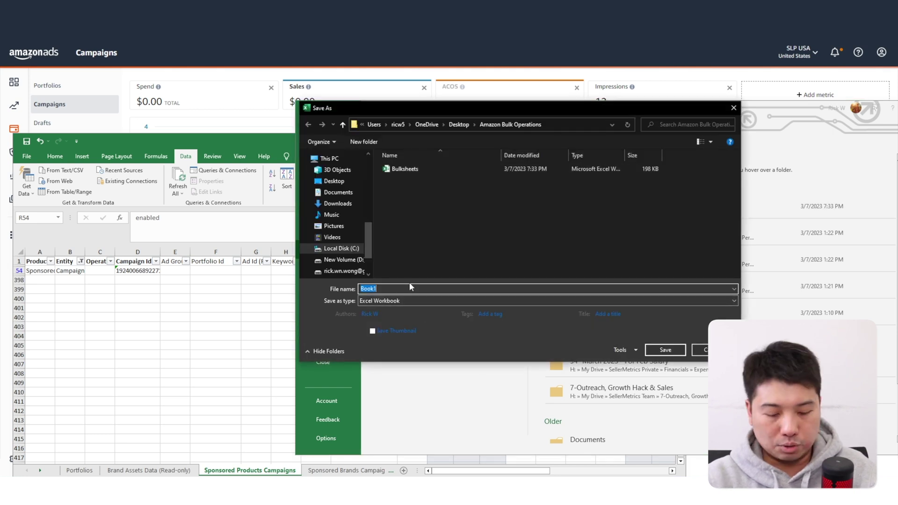
pyautogui.write('SP_Campaign_Rename_State_Update')
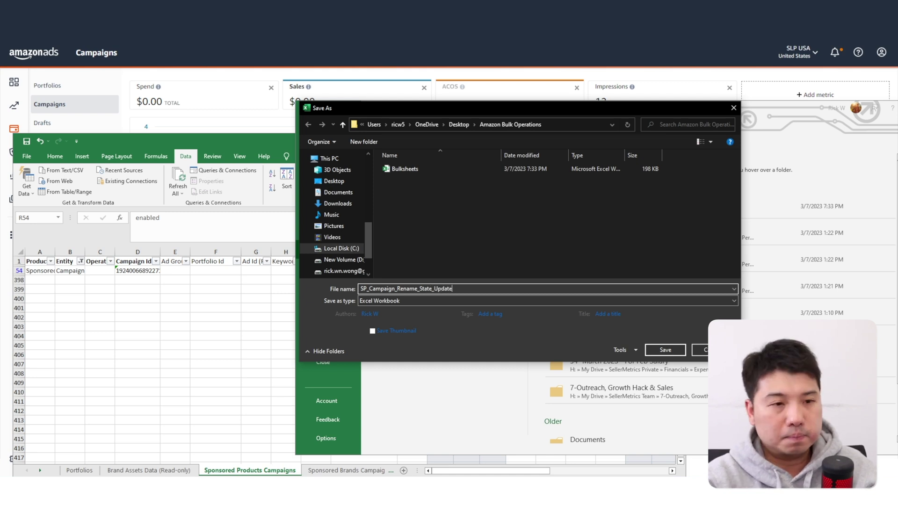
pyautogui.press('Return')
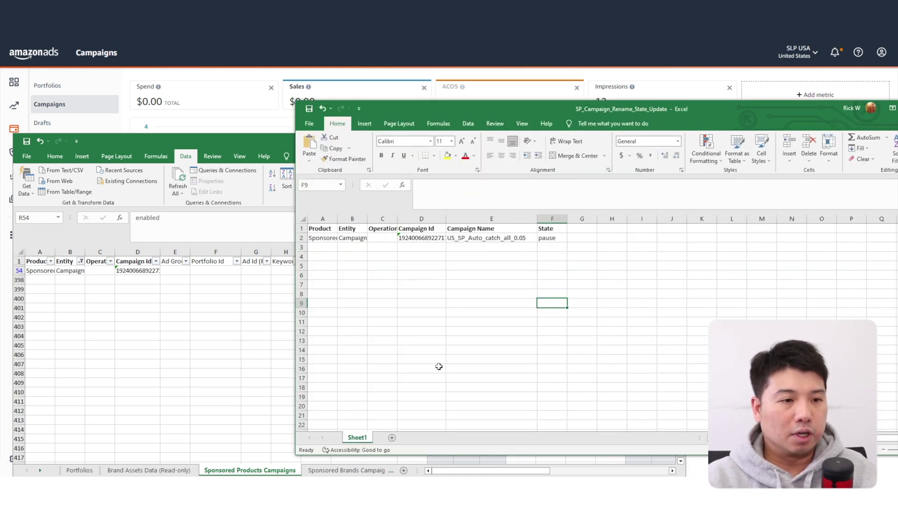
# Rename Sheet1 to Sponsored Products Campaigns, copying the name of the matching sheet in Bulksheets.
pyautogui.click(266, 473)
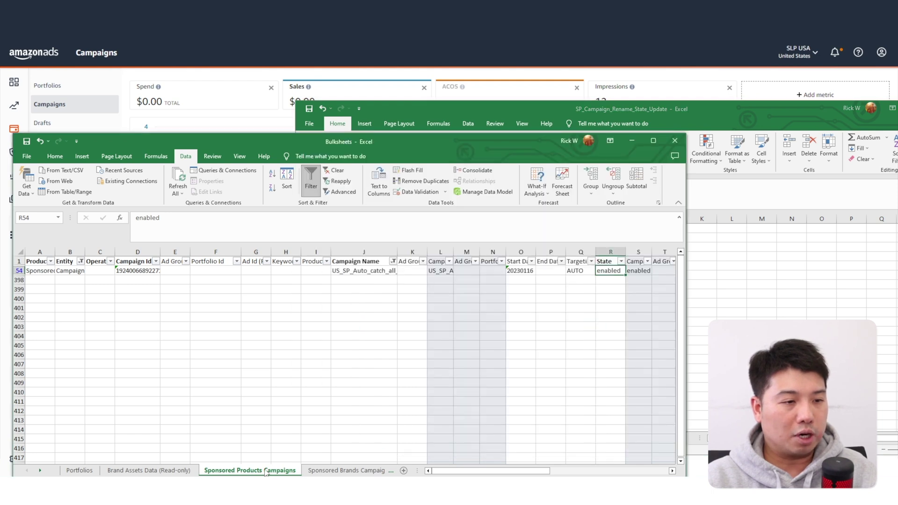
pyautogui.click(701, 382)
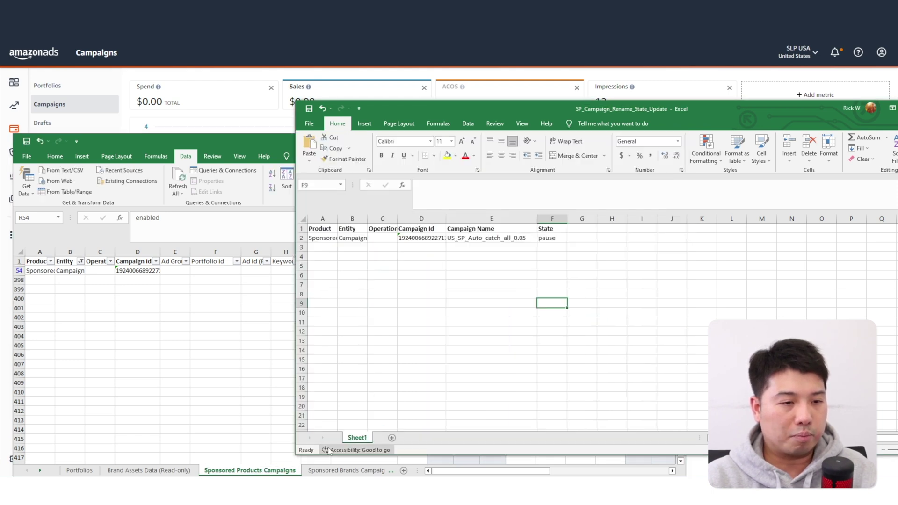
pyautogui.doubleClick(357, 438)
pyautogui.hotkey('ctrl', 'v')
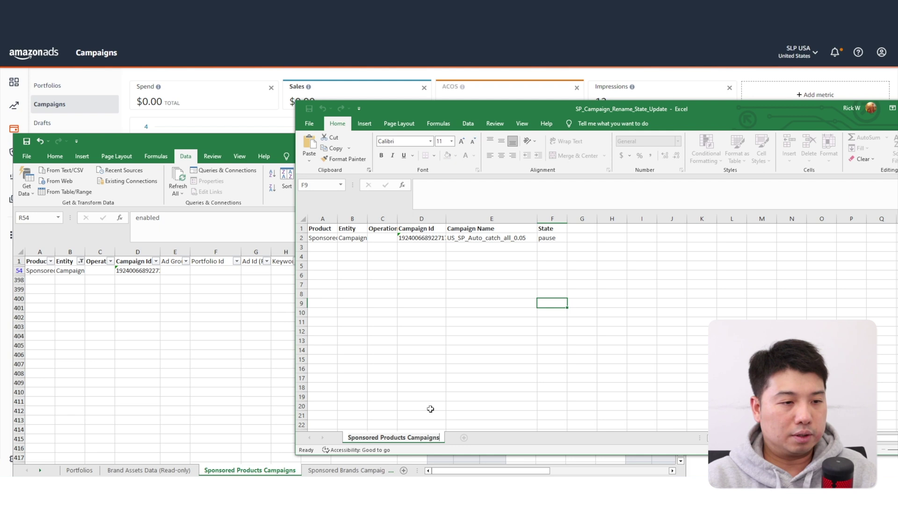
pyautogui.click(504, 376)
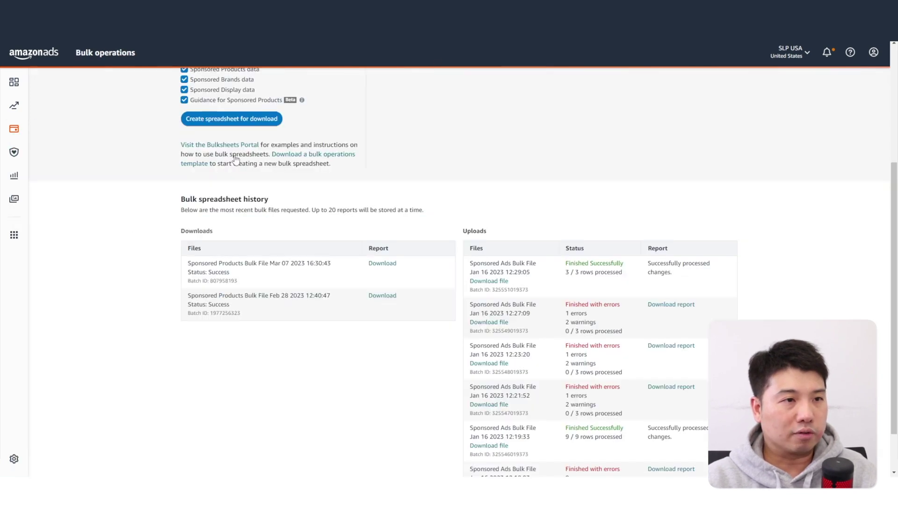
# Choose SP_Campaign_Rename_State_Update from the desktop's Amazon Bulk Operations folder as the upload file on the Amazon Ads Bulk operations page.
pyautogui.scroll(4, 350, 274)
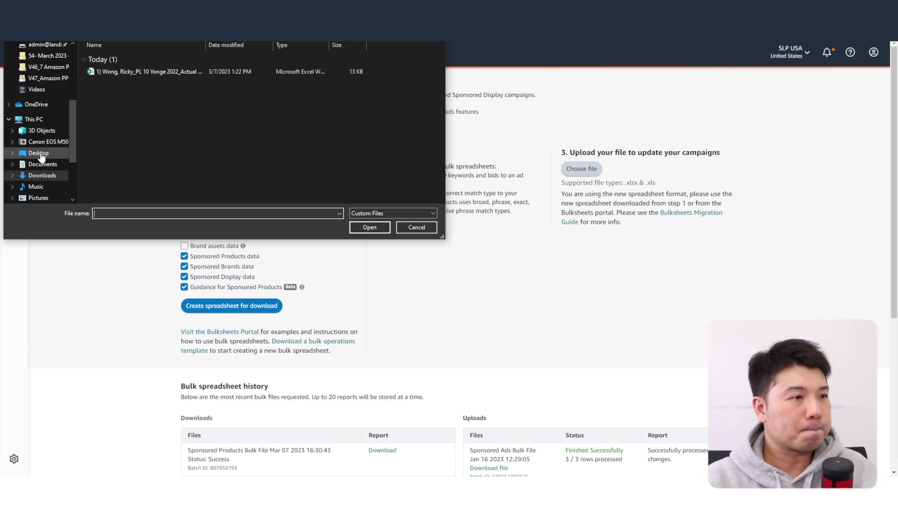
pyautogui.click(42, 156)
pyautogui.doubleClick(164, 61)
pyautogui.doubleClick(181, 69)
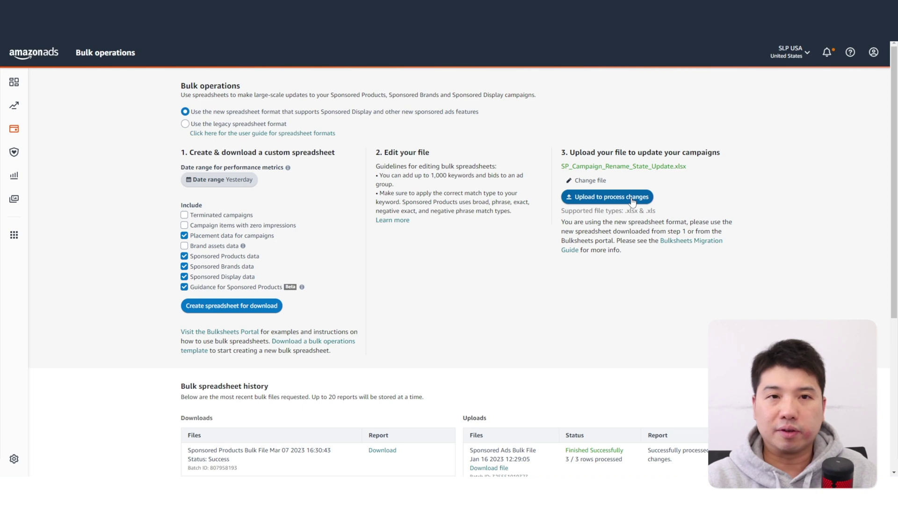
# Switch to the SP_Campaign_Rename_State_Update workbook in Excel, widen its Operation column and select cell C2.
pyautogui.click(192, 490)
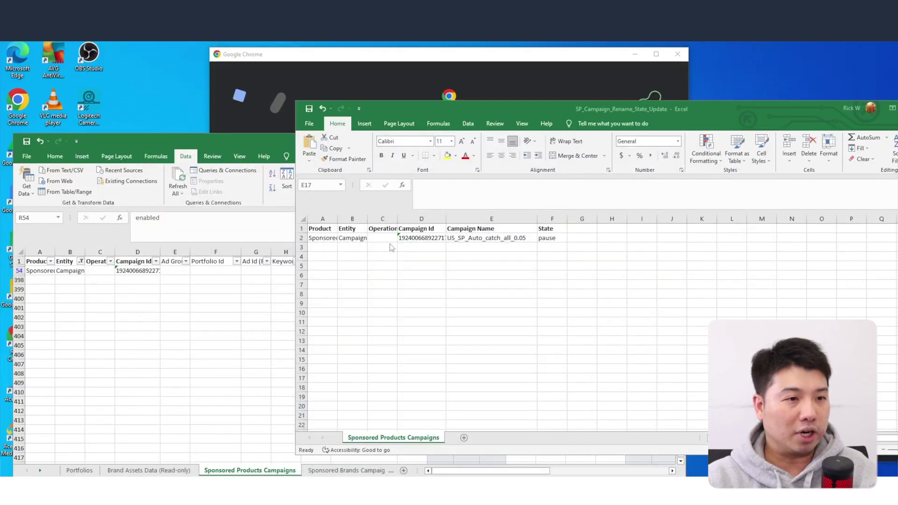
pyautogui.click(386, 216)
pyautogui.moveTo(398, 217); pyautogui.dragTo(412, 217)
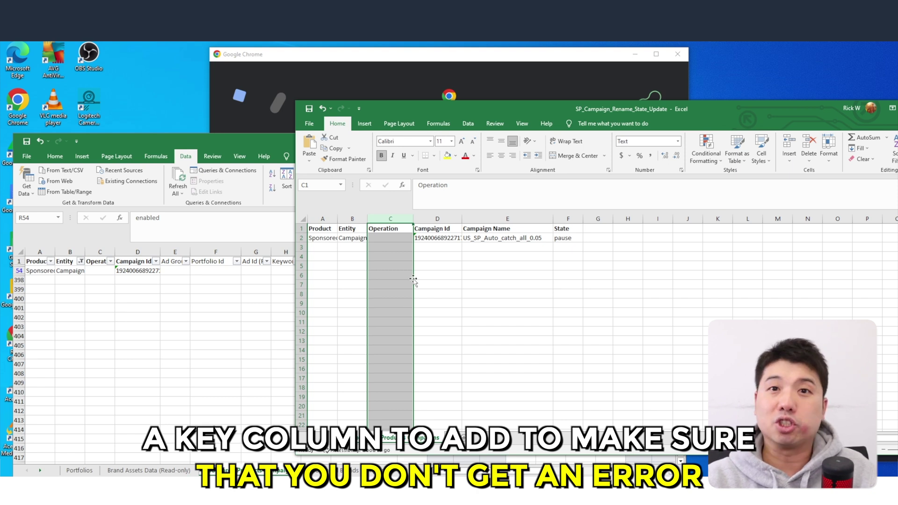
pyautogui.click(397, 239)
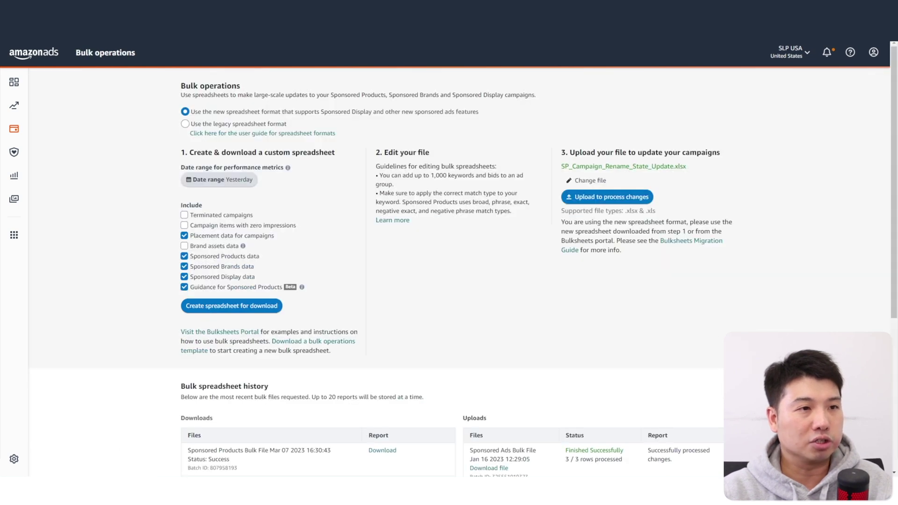
# Open the Bulksheets Portal's guide on updating Sponsored Products campaigns and copy the Operation value Update from its example table.
pyautogui.rightClick(230, 335)
pyautogui.click(260, 341)
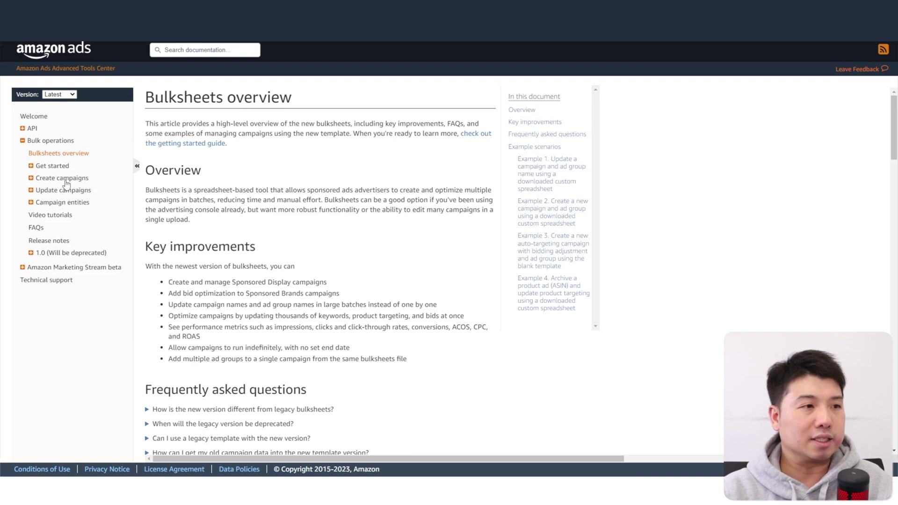
pyautogui.click(31, 190)
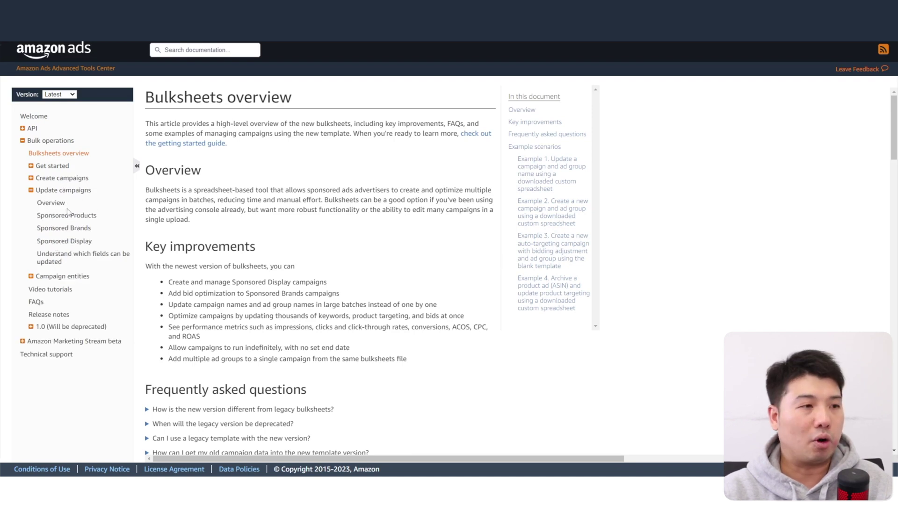
pyautogui.click(66, 215)
pyautogui.scroll(-10, 393, 252)
pyautogui.moveTo(272, 151); pyautogui.dragTo(245, 149)
pyautogui.hotkey('ctrl', 'c')
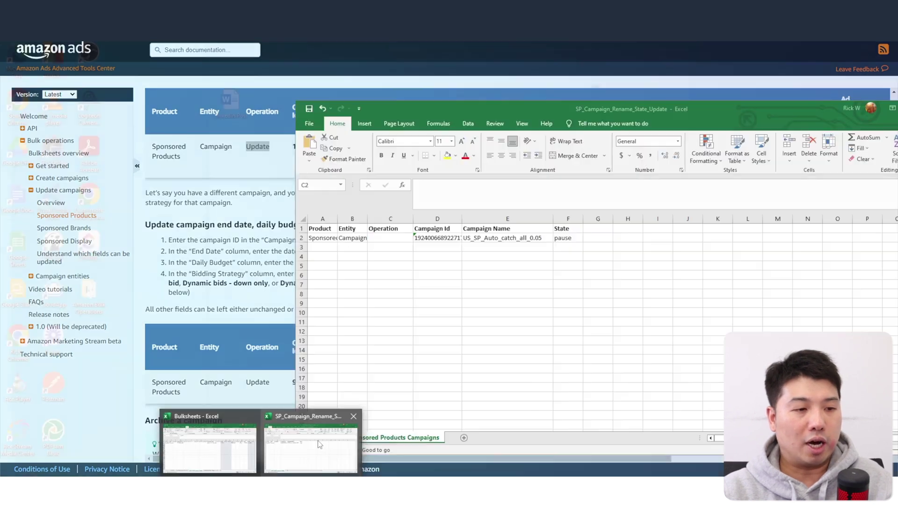
# Paste Update into cell C2 of SP_Campaign_Rename_State_Update, matching the destination formatting.
pyautogui.click(318, 443)
pyautogui.rightClick(386, 236)
pyautogui.click(420, 294)
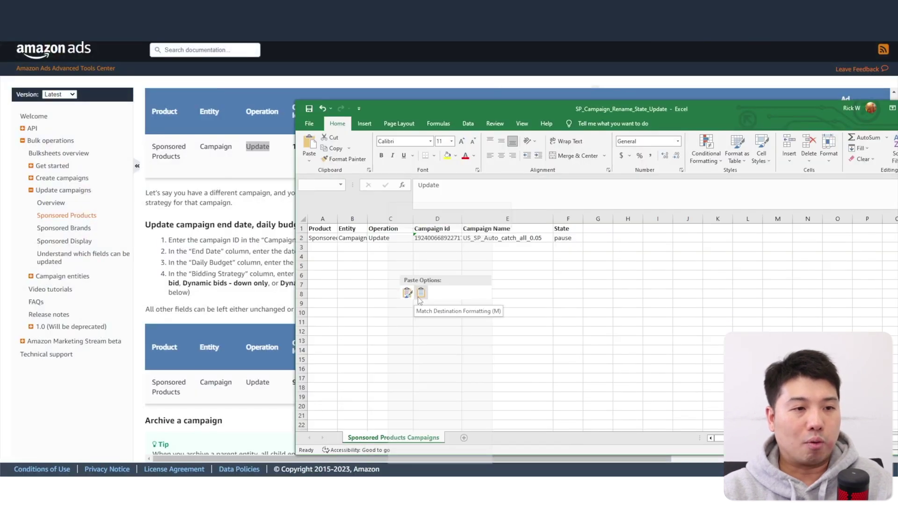
pyautogui.press('Escape')
pyautogui.click(390, 218)
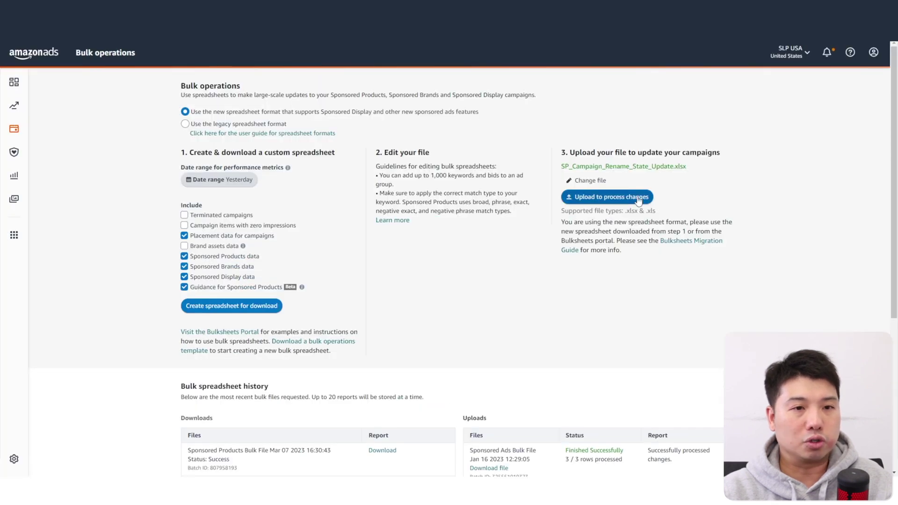
# Upload SP_Campaign_Rename_State_Update.xlsx to process its changes and check the newest entry in the upload history.
pyautogui.click(638, 198)
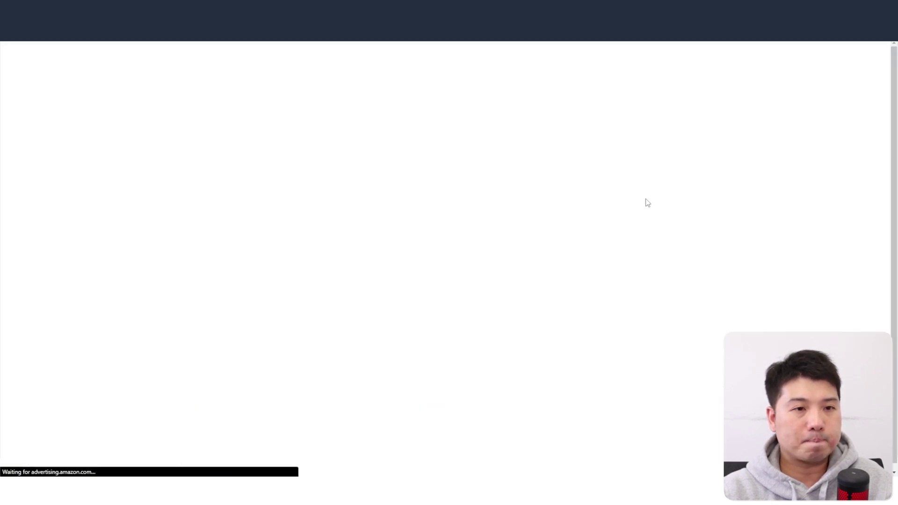
pyautogui.scroll(-4, 668, 204)
pyautogui.press('F5')
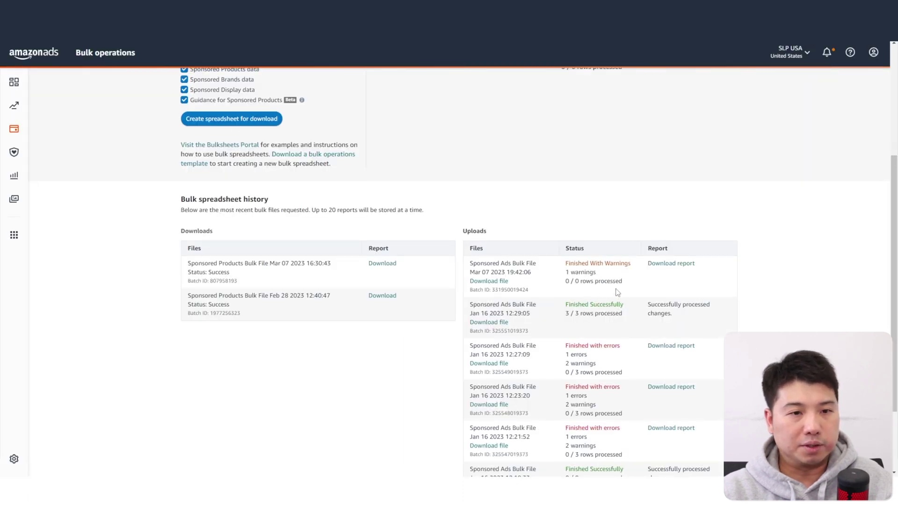
pyautogui.moveTo(619, 292); pyautogui.dragTo(515, 272)
# Switch to the SP_Campaign_Rename_State_Update workbook and move its window fully into view over the Bulk operations page.
pyautogui.hotkey('alt', 'Tab')
pyautogui.moveTo(484, 111); pyautogui.dragTo(853, 134)
pyautogui.click(748, 259)
pyautogui.moveTo(758, 129); pyautogui.dragTo(280, 88)
pyautogui.hotkey('ctrl', 'v')
pyautogui.click(396, 283)
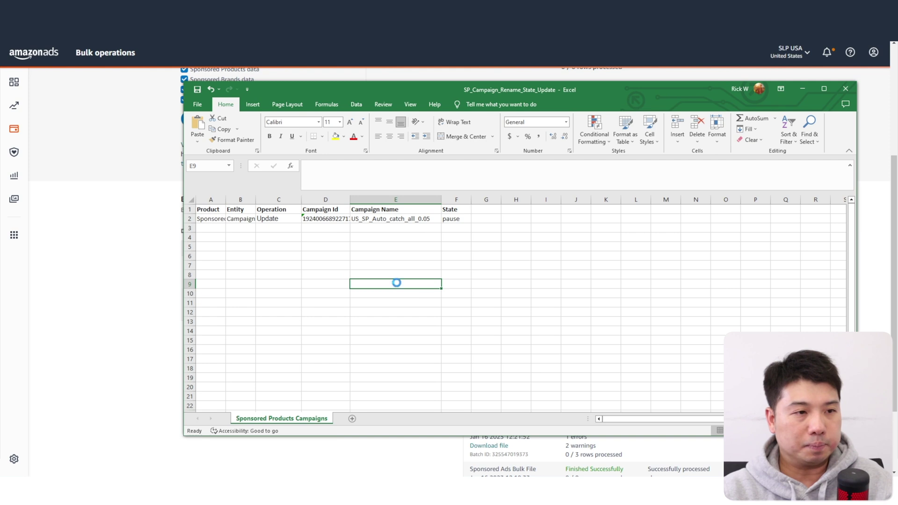
# Check the status and name of the US_SP_Auto_catch_all campaign on the Amazon Ads Campaigns page.
pyautogui.hotkey('alt', 'Tab')
pyautogui.click(478, 9)
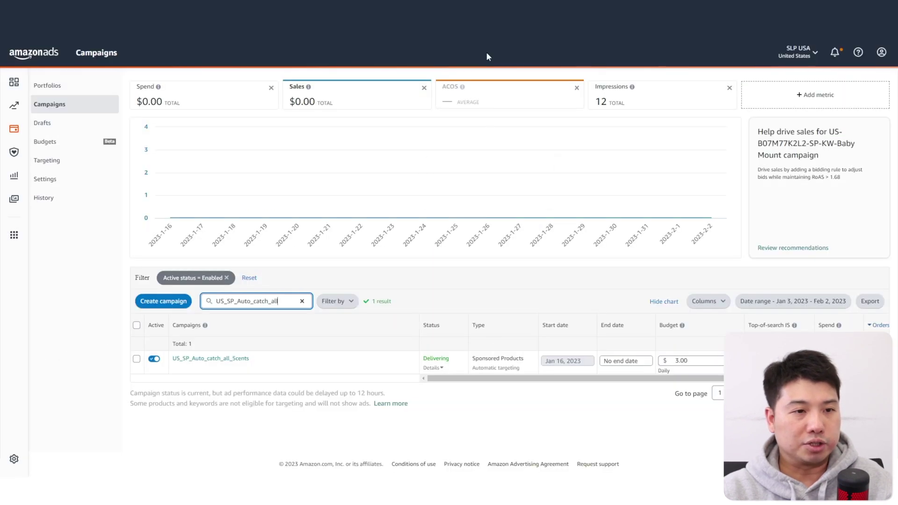
pyautogui.doubleClick(439, 359)
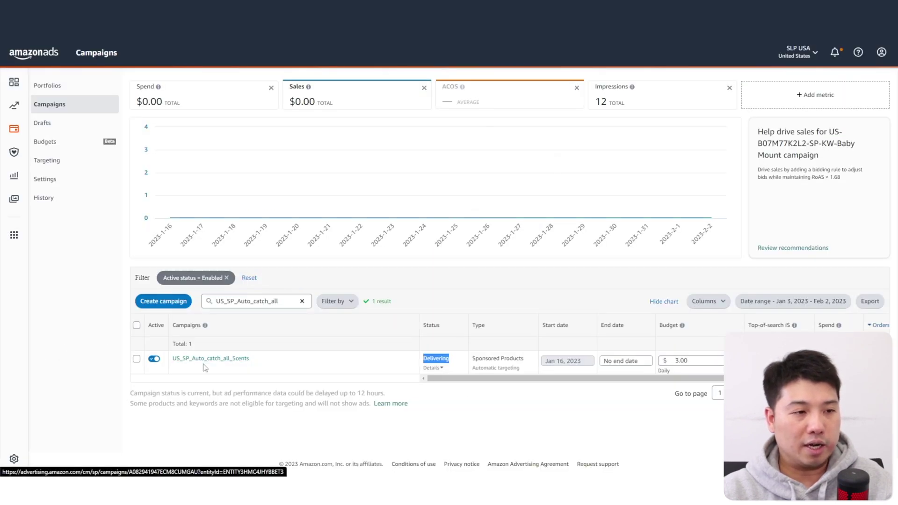
pyautogui.moveTo(169, 361); pyautogui.dragTo(303, 369)
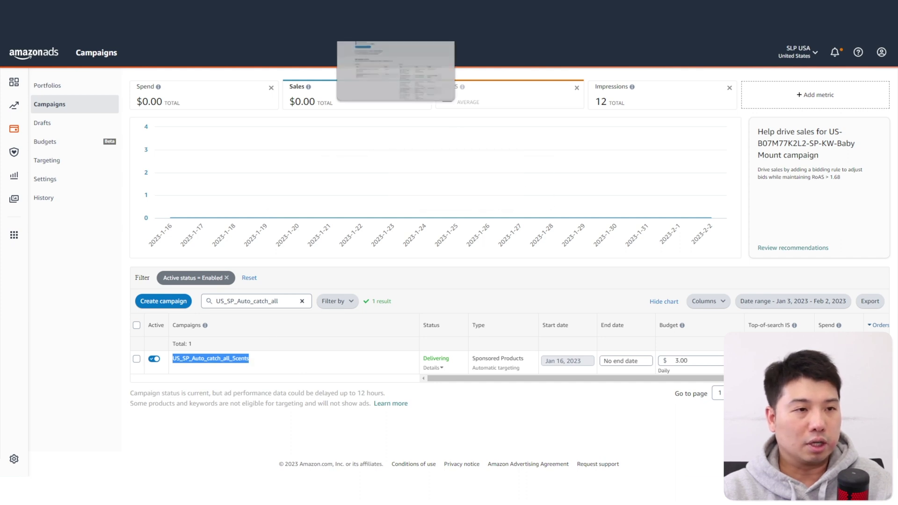
# Copy the header text Campaign State from P1 of V47_SellerMetrics Bulksheet_Template into cell F1 of SP_Campaign_Rename_State_Update.
pyautogui.click(374, 9)
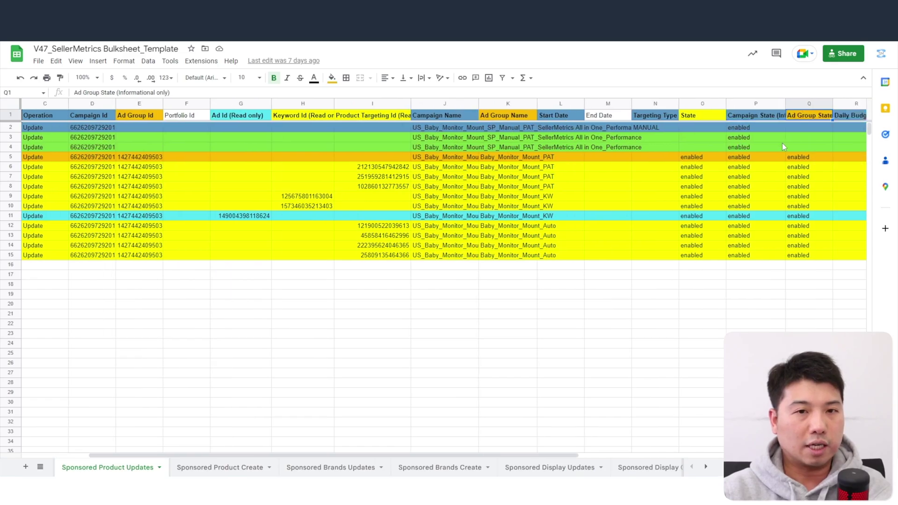
pyautogui.press('Left')
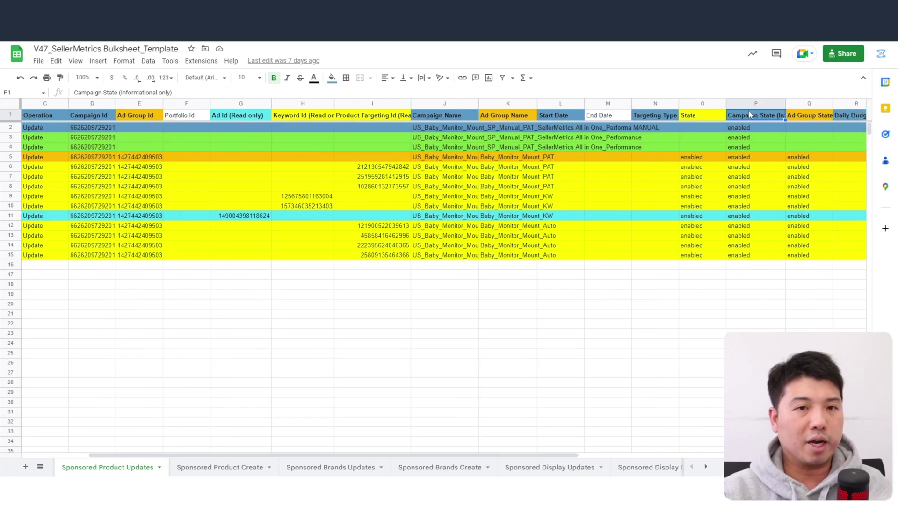
pyautogui.moveTo(117, 93); pyautogui.dragTo(38, 93)
pyautogui.click(261, 486)
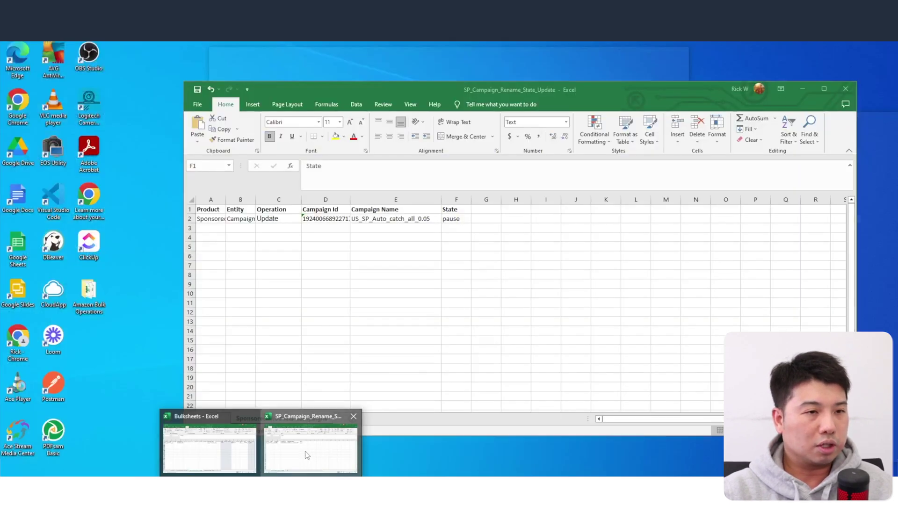
pyautogui.click(307, 456)
pyautogui.click(456, 209)
pyautogui.click(575, 301)
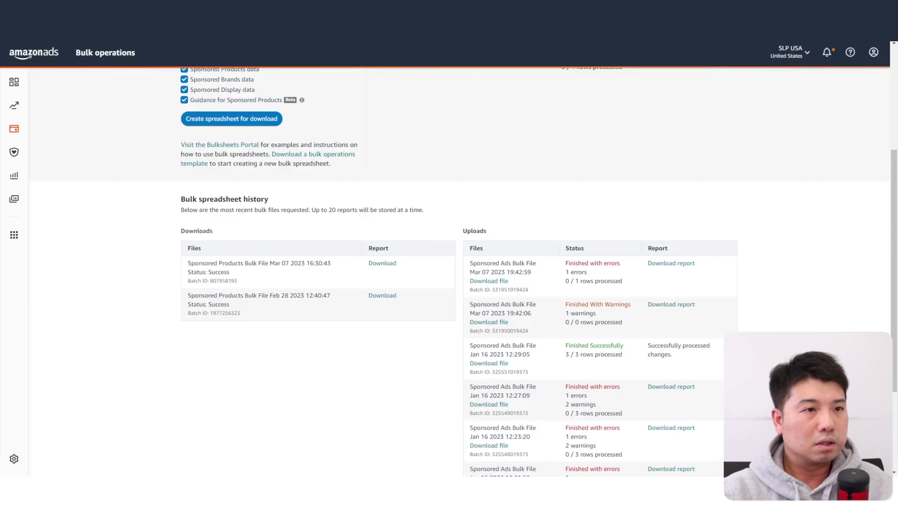
# Upload the revised SP_Campaign_Rename_State_Update file on the Bulk operations page and check its result in the upload history.
pyautogui.scroll(4, 389, 160)
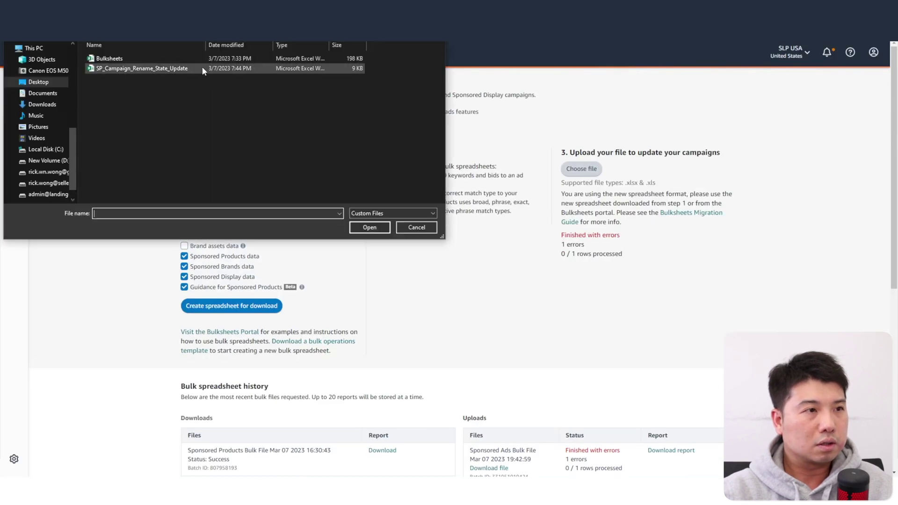
pyautogui.doubleClick(202, 67)
pyautogui.scroll(-5, 401, 276)
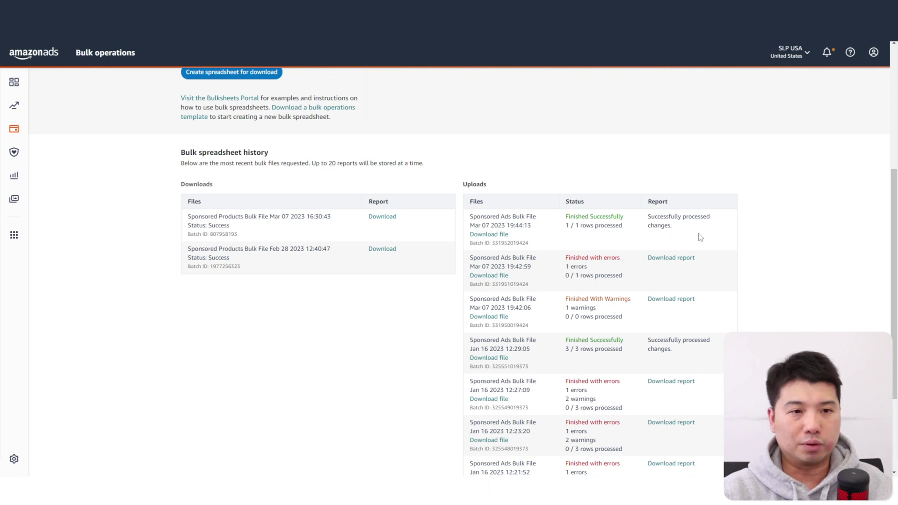
pyautogui.moveTo(700, 238); pyautogui.dragTo(495, 216)
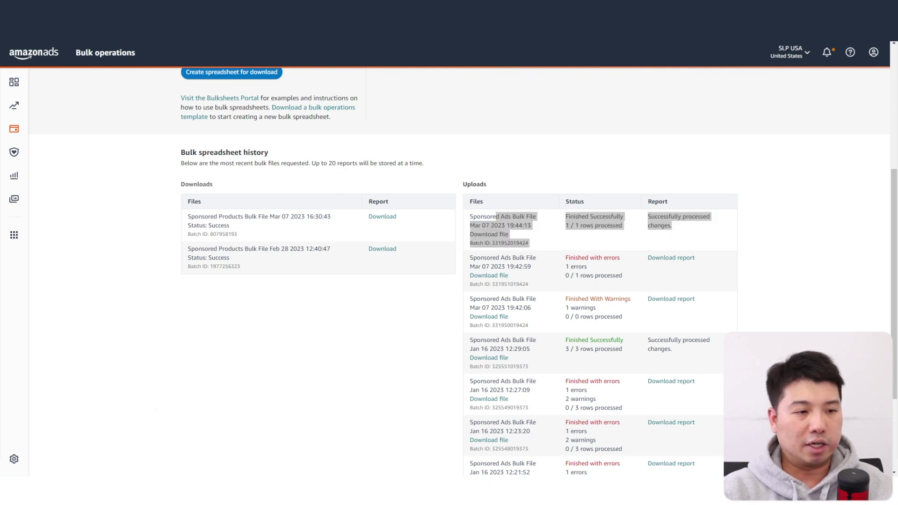
# Review the six columns of SP_Campaign_Rename_State_Update and open the campaign US_SP_Auto_catch_all_0.05 in Amazon Ads to check its name and status.
pyautogui.click(207, 444)
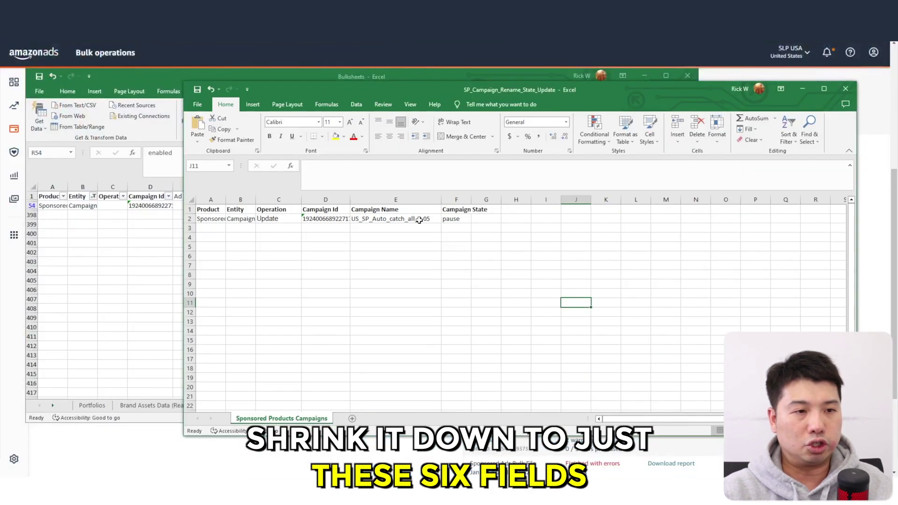
pyautogui.moveTo(225, 199)
pyautogui.mouseDown()
pyautogui.moveTo(232, 189)
pyautogui.moveTo(206, 192)
pyautogui.mouseUp()
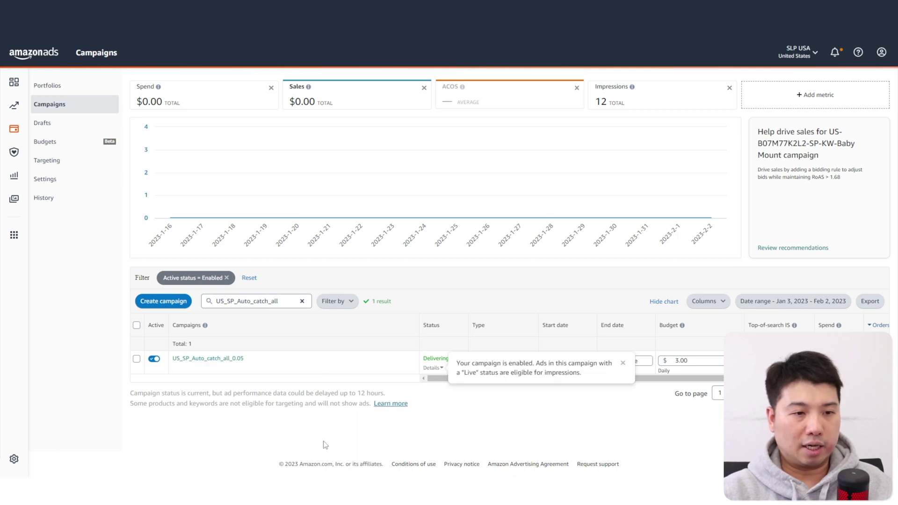
pyautogui.click(205, 362)
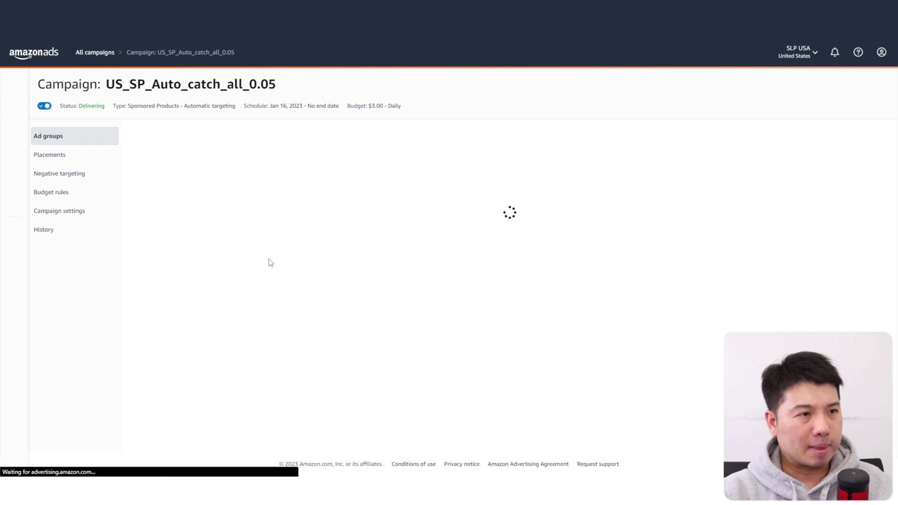
pyautogui.hotkey('alt', 'Tab')
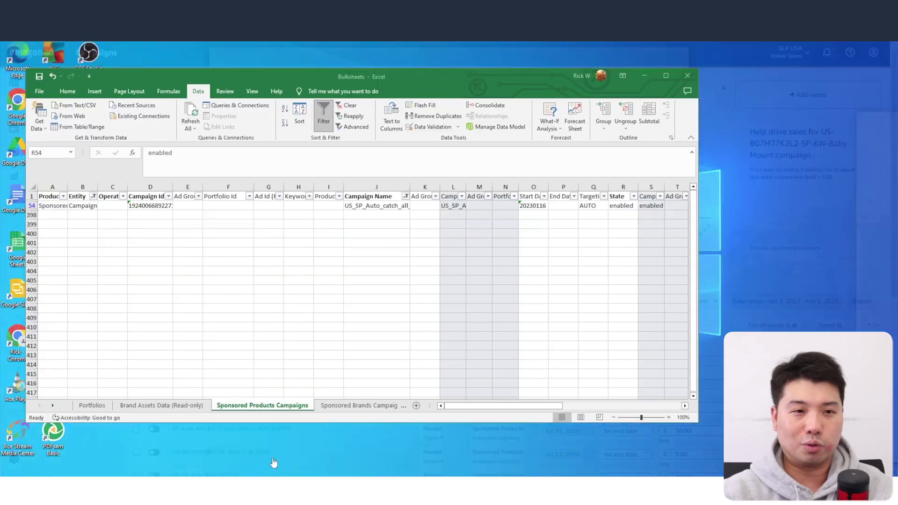
# Switch to the Bulksheets workbook in Excel and remove the Campaign Name filter on the Sponsored Products Campaigns sheet.
pyautogui.click(272, 458)
pyautogui.click(365, 234)
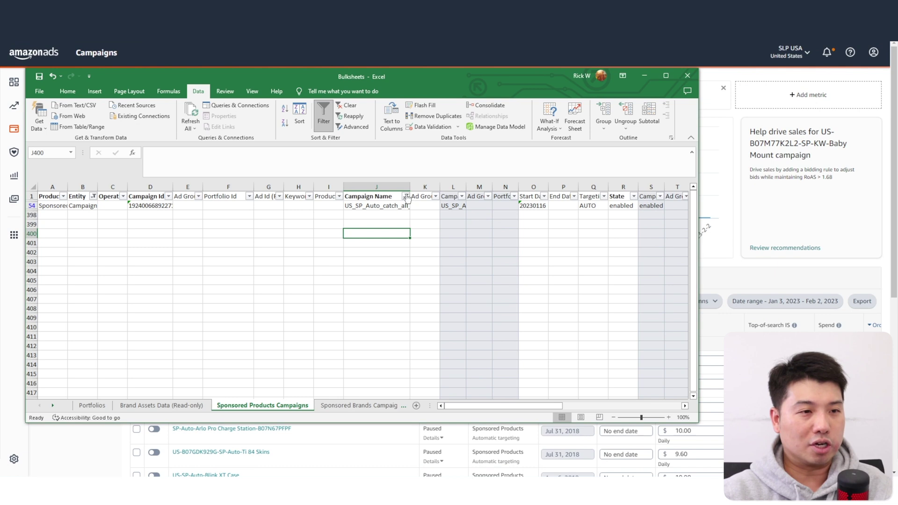
pyautogui.click(406, 197)
pyautogui.click(312, 299)
pyautogui.click(349, 385)
# Filter the Entity column to show only Keyword rows instead of Campaign rows.
pyautogui.click(93, 196)
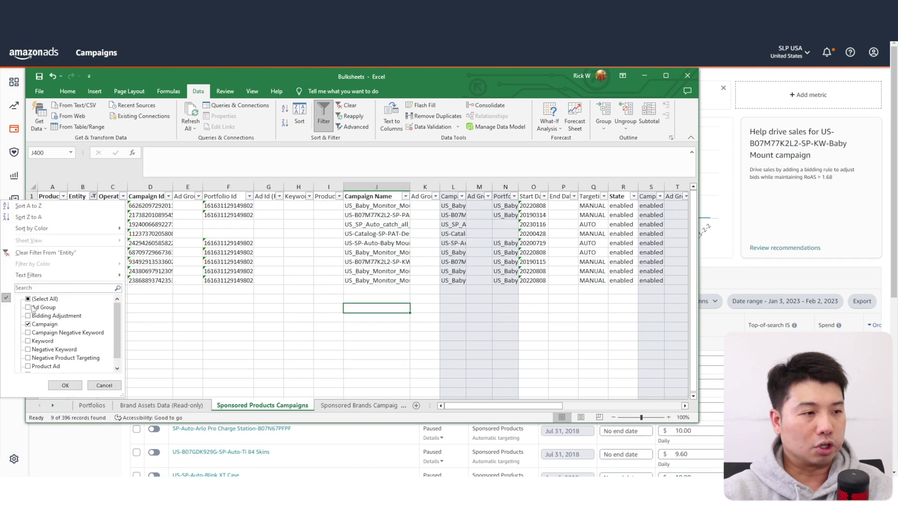
pyautogui.click(28, 325)
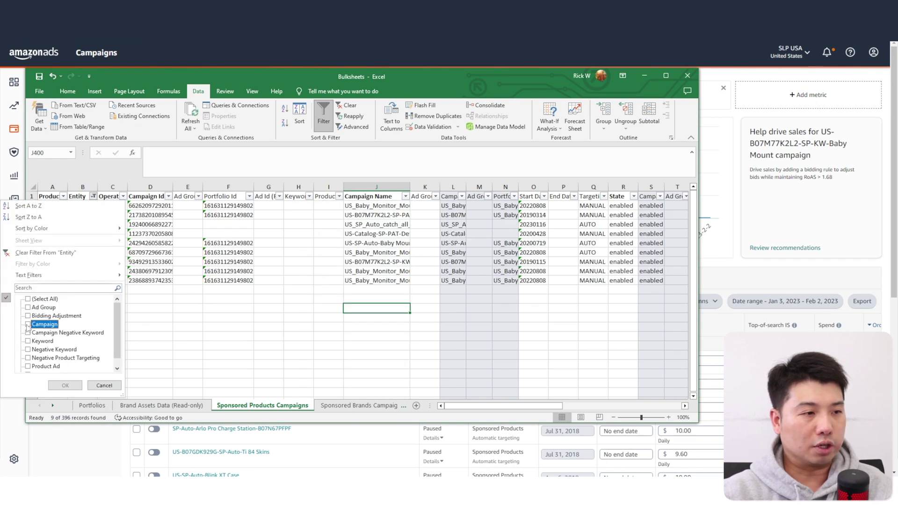
pyautogui.click(28, 341)
pyautogui.scroll(-1, 42, 363)
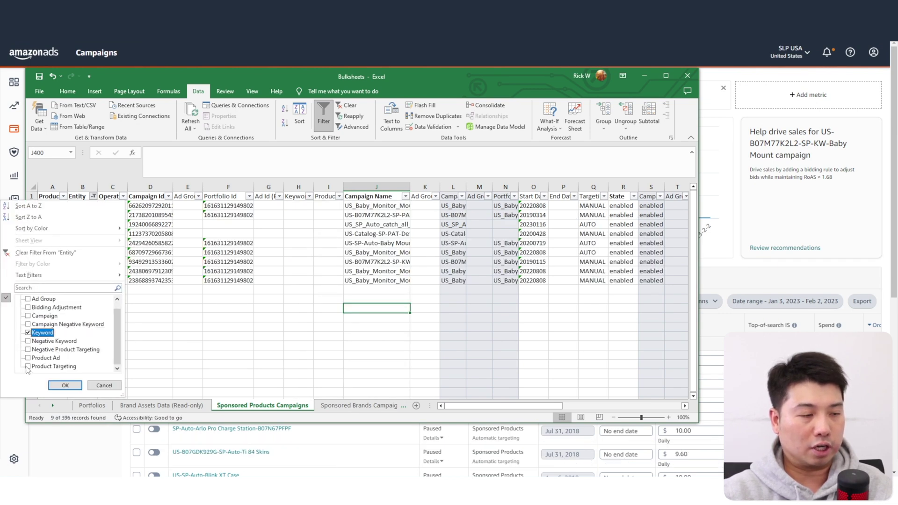
pyautogui.click(65, 386)
pyautogui.click(143, 226)
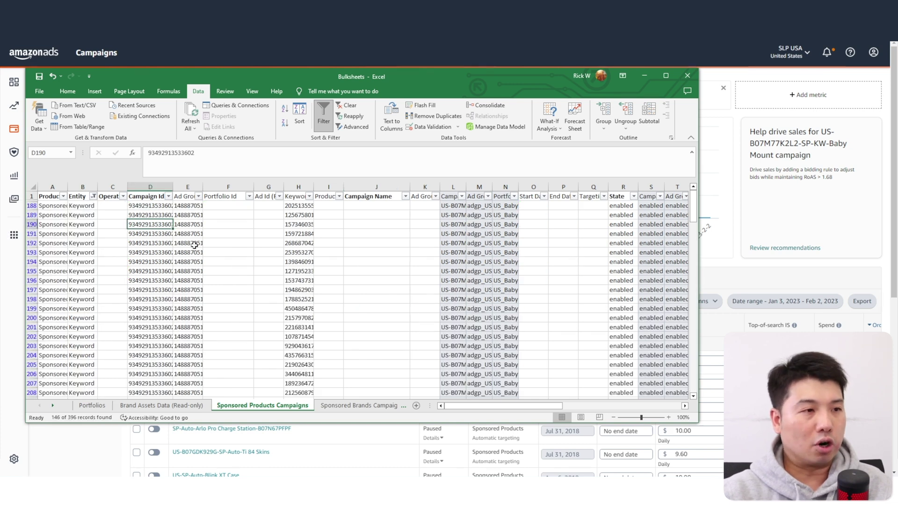
# Read the Update the keyword entity section of the Sponsored Products bulk operations documentation, including how to pause a keyword.
pyautogui.moveTo(360, 75); pyautogui.dragTo(454, 105)
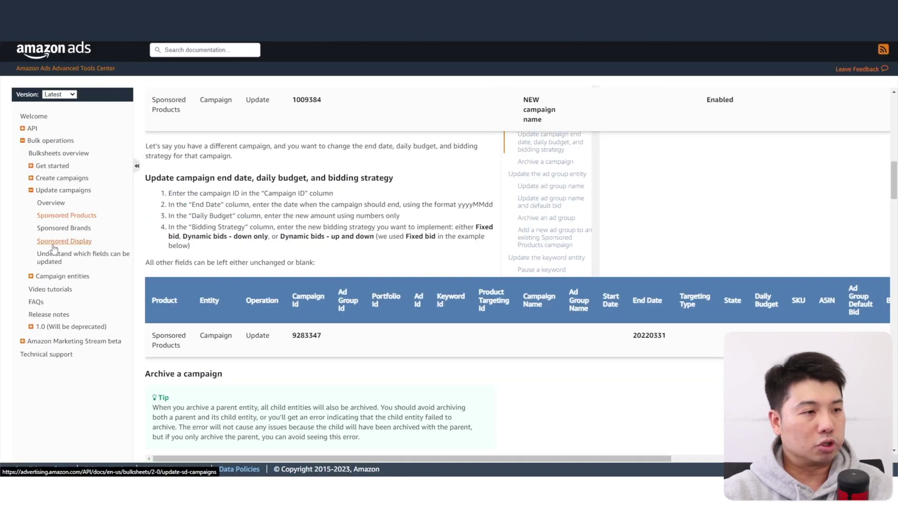
pyautogui.scroll(-7, 179, 156)
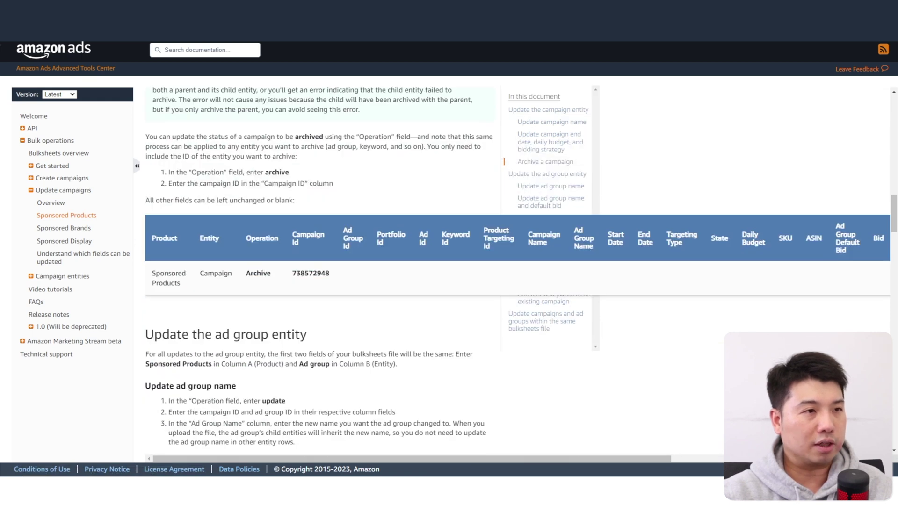
pyautogui.scroll(-6, 302, 243)
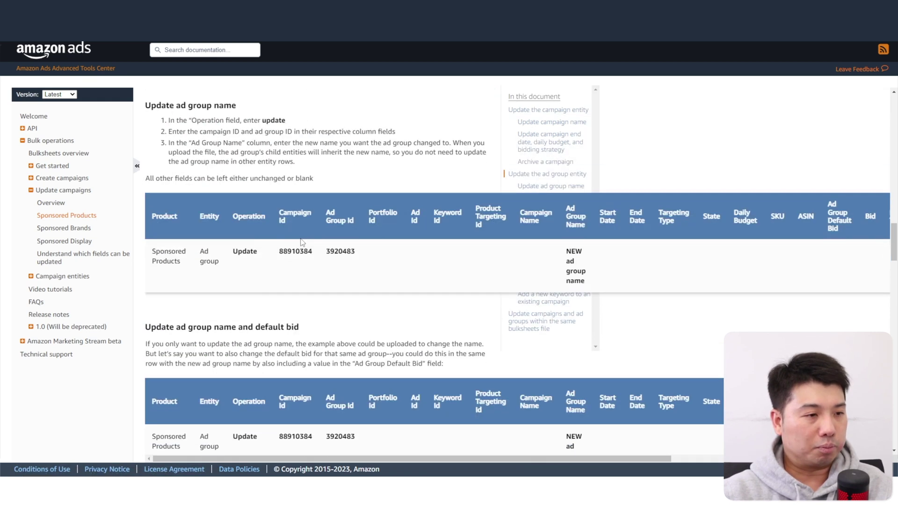
pyautogui.scroll(-15, 301, 243)
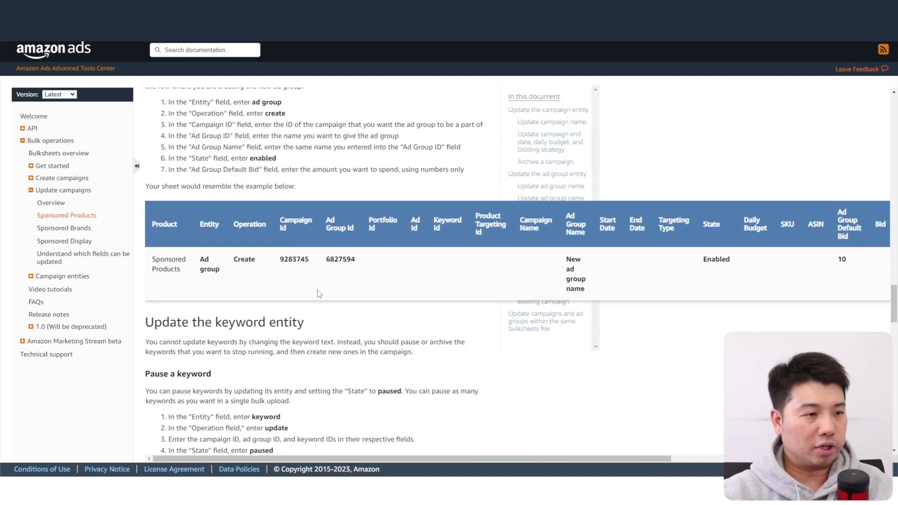
pyautogui.scroll(-4, 312, 292)
pyautogui.moveTo(160, 137); pyautogui.dragTo(306, 135)
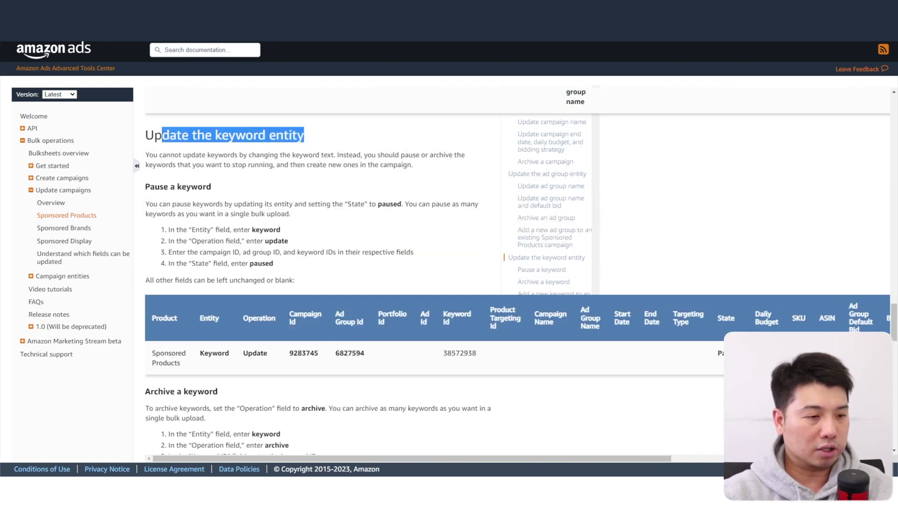
pyautogui.scroll(-4, 395, 368)
# Compare the Entity, Operation, Campaign Id, Ad Group Id, Keyword Id and State headers of Bulksheets with the documentation's Pause a keyword example.
pyautogui.click(245, 488)
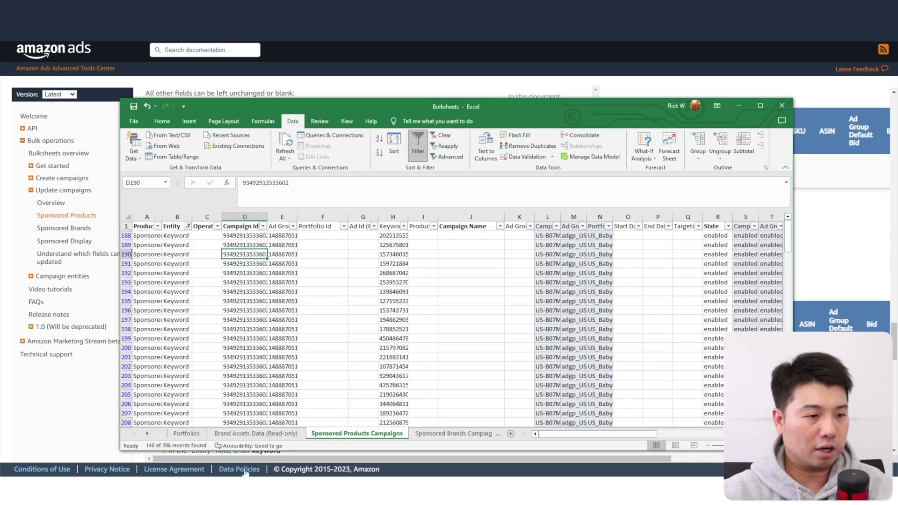
pyautogui.moveTo(461, 110); pyautogui.dragTo(473, 237)
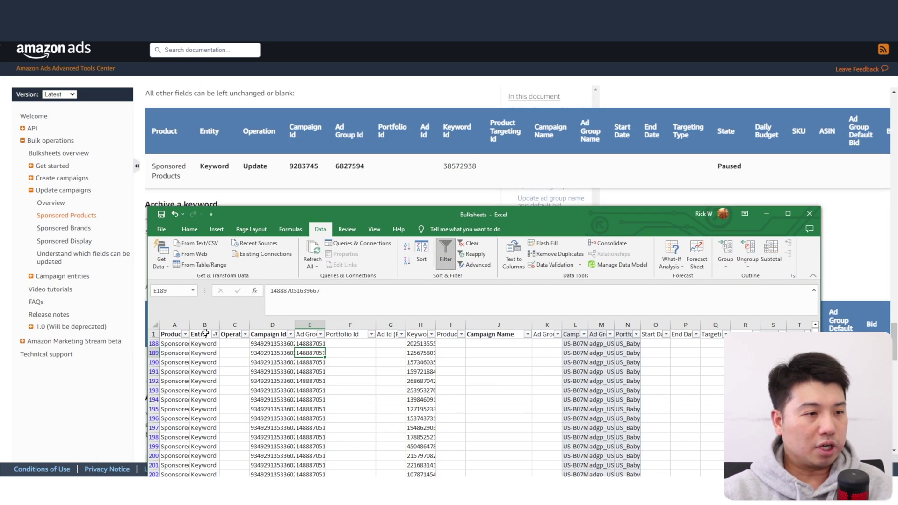
pyautogui.click(206, 334)
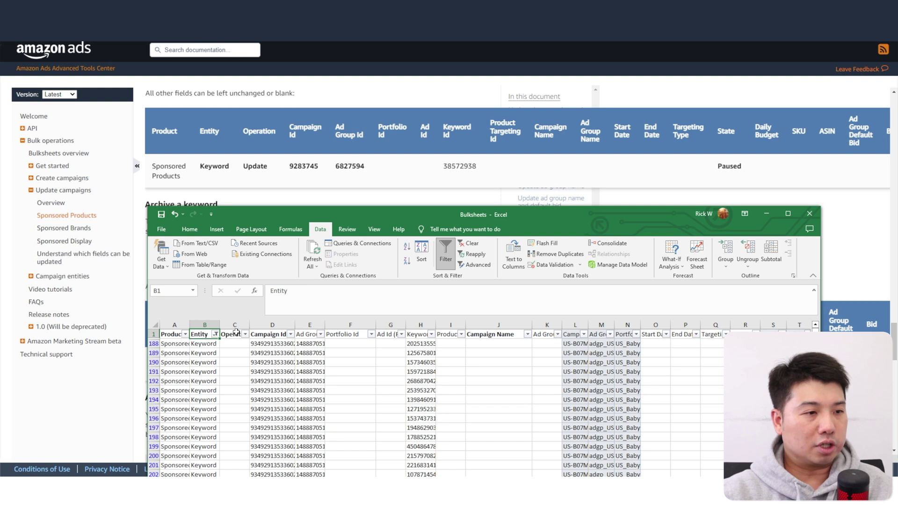
pyautogui.click(240, 335)
pyautogui.click(281, 334)
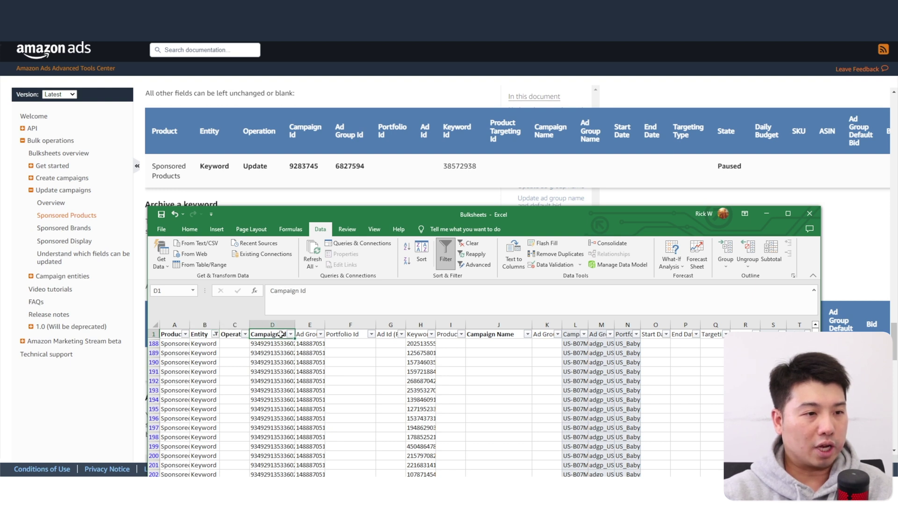
pyautogui.click(306, 334)
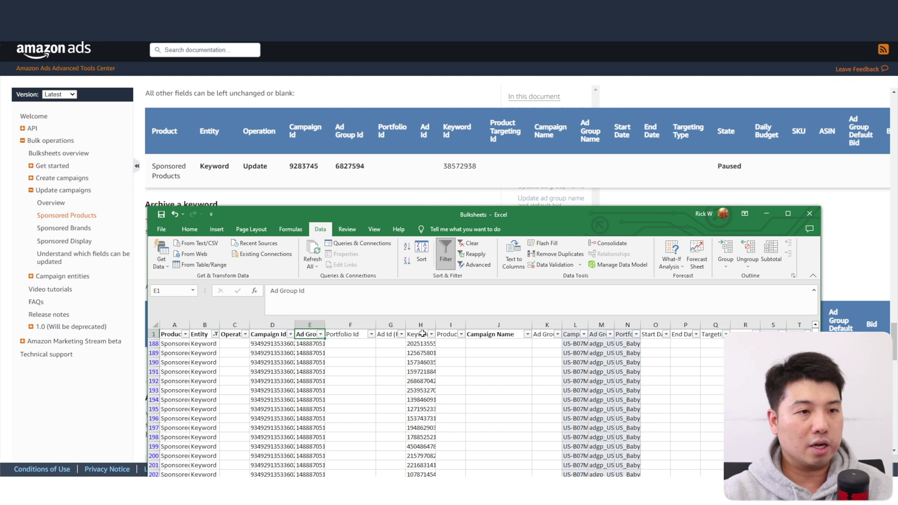
pyautogui.click(423, 334)
pyautogui.click(574, 334)
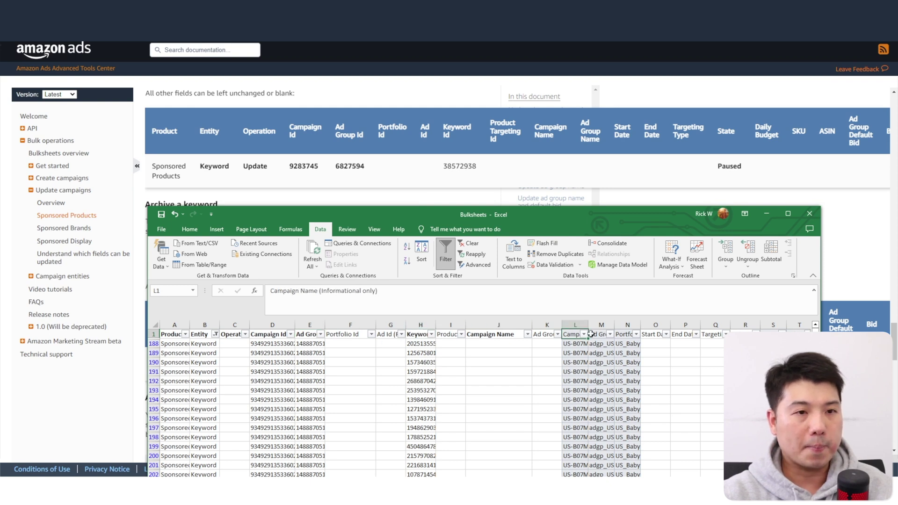
pyautogui.click(746, 353)
pyautogui.press('Right')
pyautogui.press('Right')
pyautogui.press('Right')
pyautogui.press('Right')
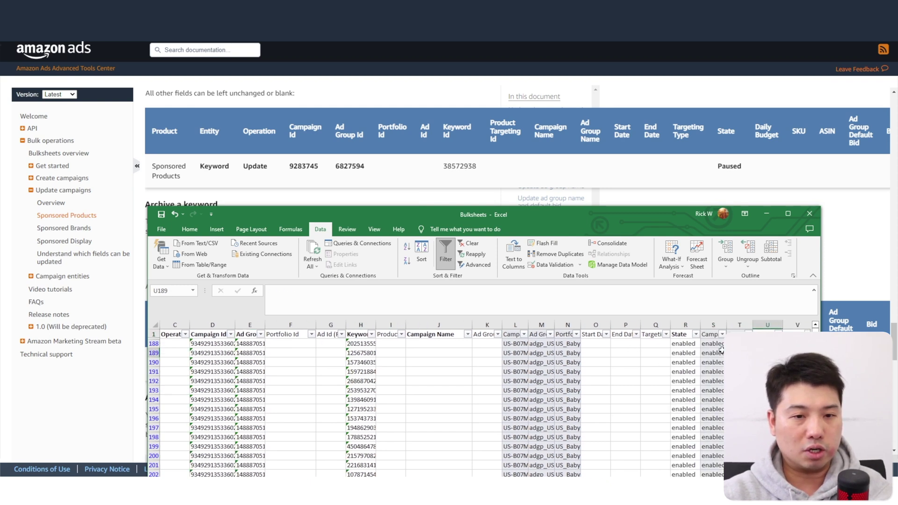
pyautogui.click(688, 334)
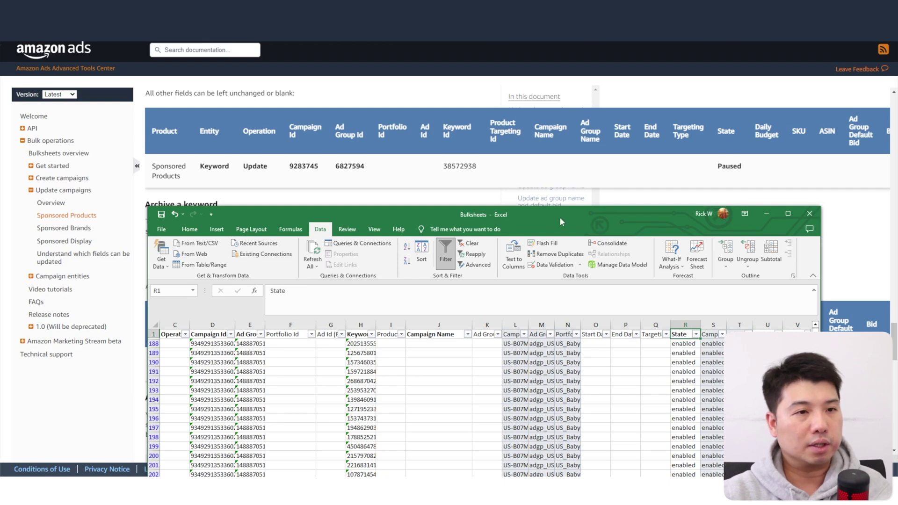
# Check the remaining columns of Bulksheets and of the documentation's Pause a keyword example, and read the Archive a keyword instructions.
pyautogui.press('Right')
pyautogui.press('Right')
pyautogui.press('Right')
pyautogui.press('Right')
pyautogui.press('Right')
pyautogui.press('Right')
pyautogui.press('Right')
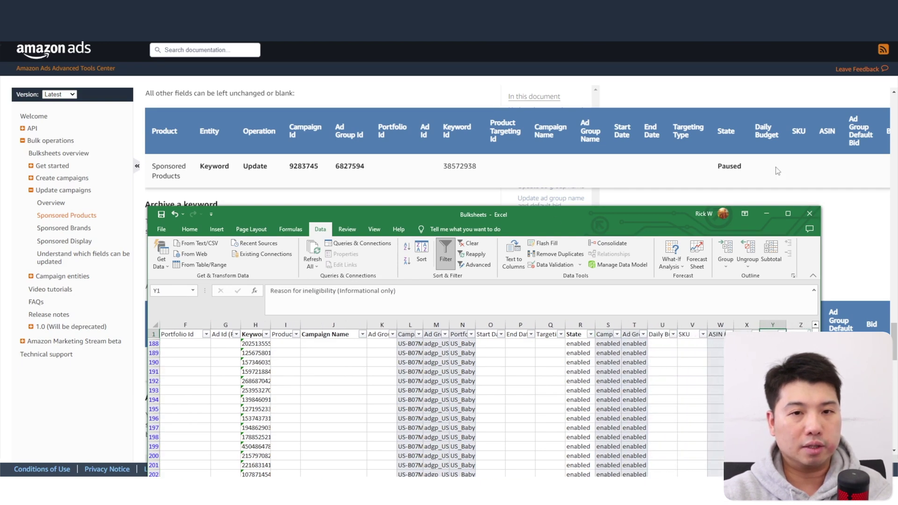
pyautogui.click(777, 171)
pyautogui.hscroll(5, 712, 353)
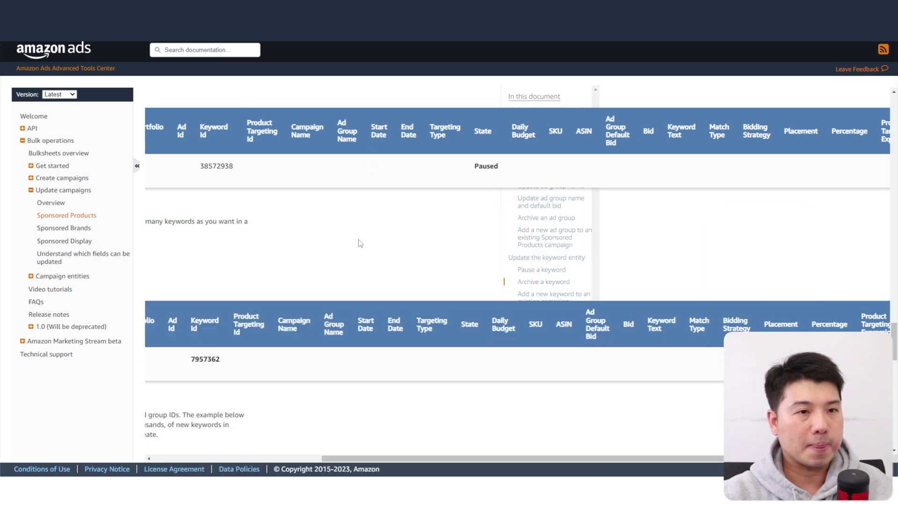
pyautogui.scroll(3, 351, 280)
pyautogui.hscroll(-1, 351, 303)
pyautogui.hscroll(-5, 350, 303)
pyautogui.scroll(-6, 348, 299)
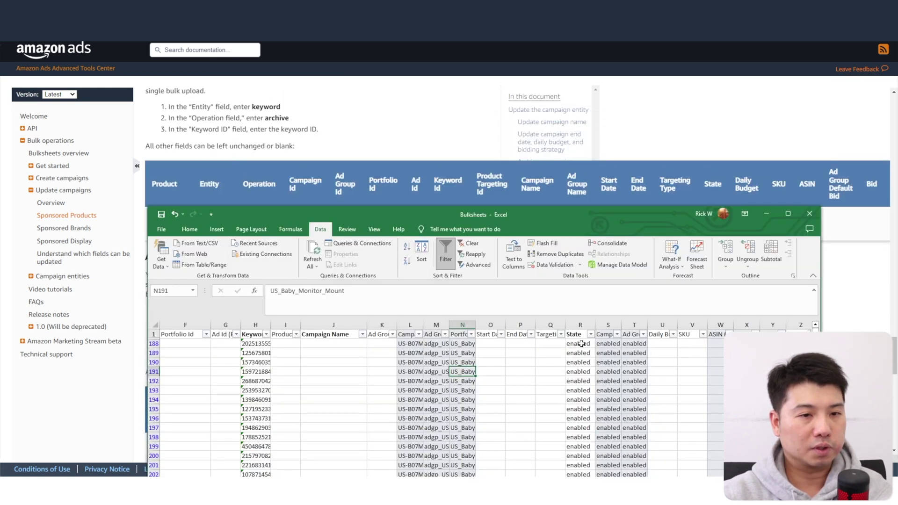
# Examine the Bid, Keyword Text and Match Type columns of the keyword rows in Bulksheets.
pyautogui.press('Right')
pyautogui.press('Right')
pyautogui.press('Right')
pyautogui.press('Right')
pyautogui.press('Right')
pyautogui.press('Right')
pyautogui.press('Right')
pyautogui.press('Right')
pyautogui.press('Right')
pyautogui.press('Right')
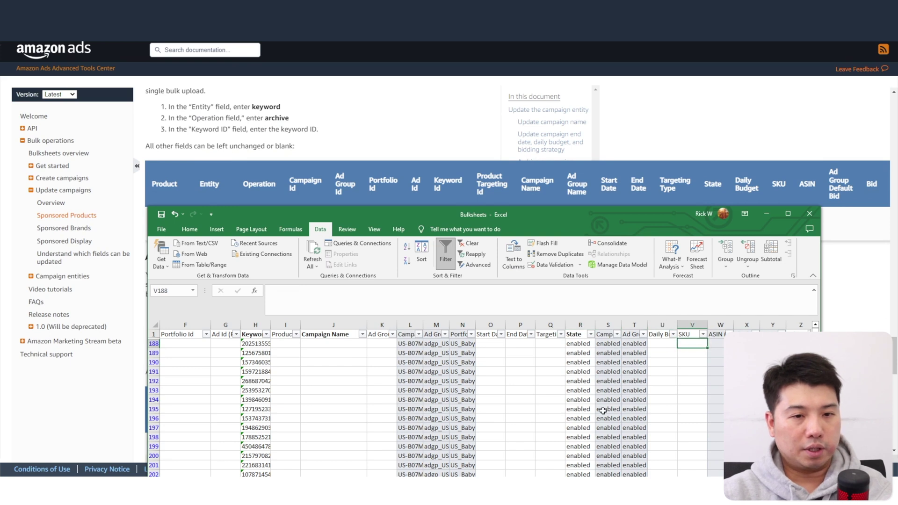
pyautogui.press('Right')
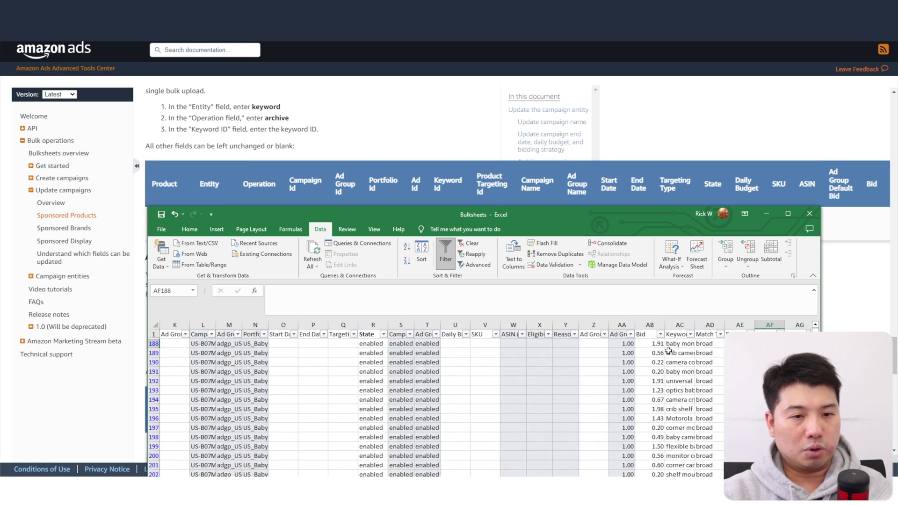
pyautogui.click(650, 335)
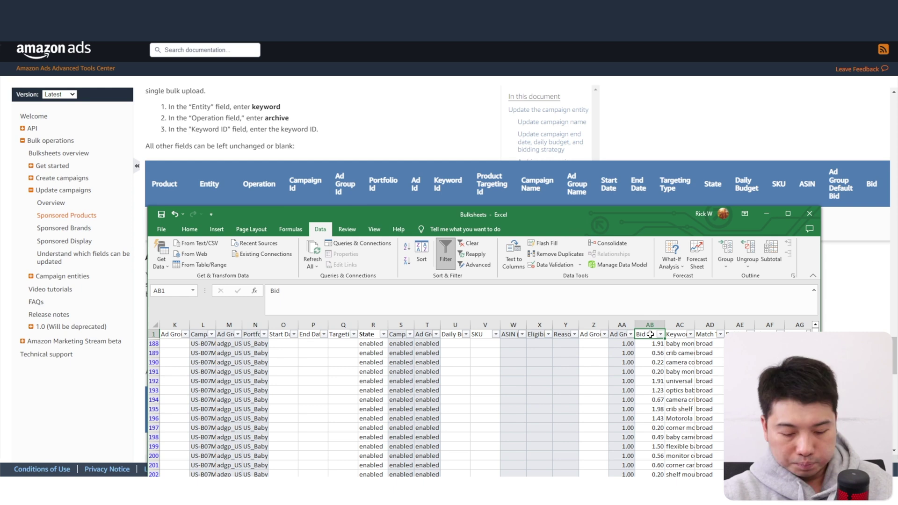
pyautogui.click(684, 334)
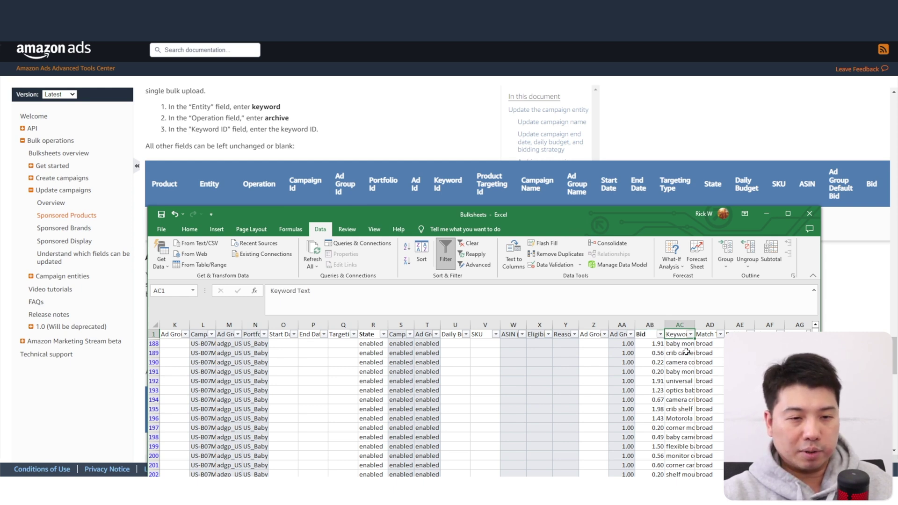
pyautogui.moveTo(704, 345); pyautogui.dragTo(679, 344)
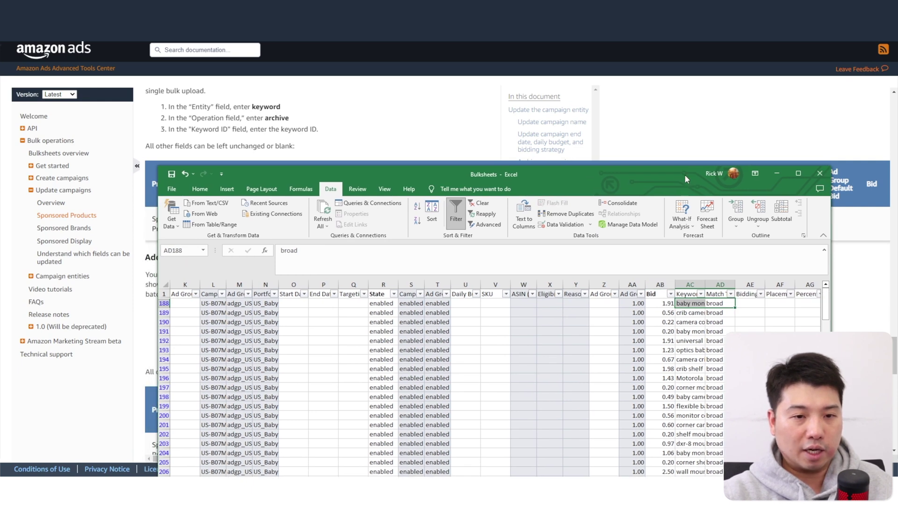
# Review the keyword rows in Bulksheets across all columns from Product through Match Type.
pyautogui.click(530, 359)
pyautogui.click(328, 313)
pyautogui.press('Left')
pyautogui.press('Left')
pyautogui.press('Left')
pyautogui.press('Left')
pyautogui.press('Left')
pyautogui.press('Left')
pyautogui.press('Left')
pyautogui.press('Left')
pyautogui.press('Left')
pyautogui.press('Left')
pyautogui.press('Left')
pyautogui.press('Left')
pyautogui.press('Left')
pyautogui.press('Left')
pyautogui.press('Left')
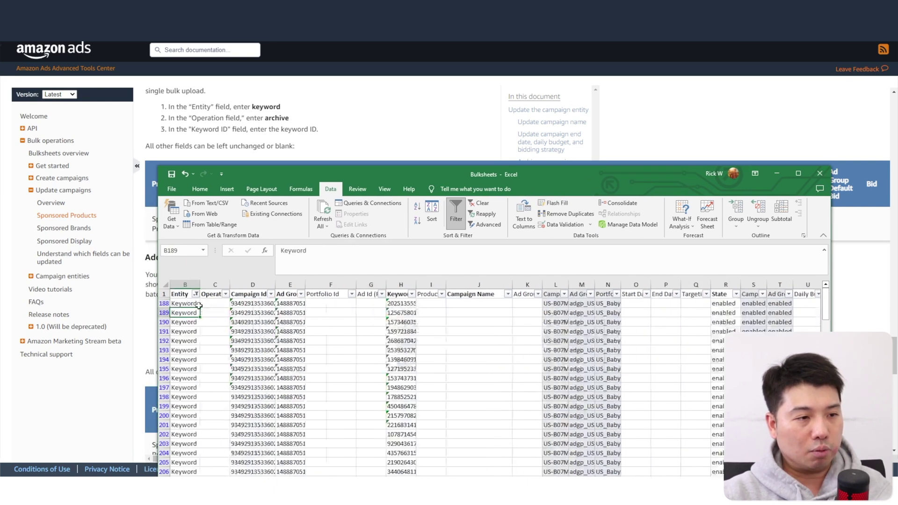
pyautogui.click(434, 304)
pyautogui.press('Right')
pyautogui.press('Left')
pyautogui.press('Right')
pyautogui.press('Right')
pyautogui.press('Right')
pyautogui.press('Right')
pyautogui.press('Right')
pyautogui.press('Right')
pyautogui.press('Right')
pyautogui.press('Right')
pyautogui.press('Right')
pyautogui.press('Right')
pyautogui.press('Right')
pyautogui.press('Right')
pyautogui.press('Right')
pyautogui.press('Right')
pyautogui.press('Right')
pyautogui.press('Right')
pyautogui.press('Right')
pyautogui.press('Right')
pyautogui.press('Right')
pyautogui.press('Right')
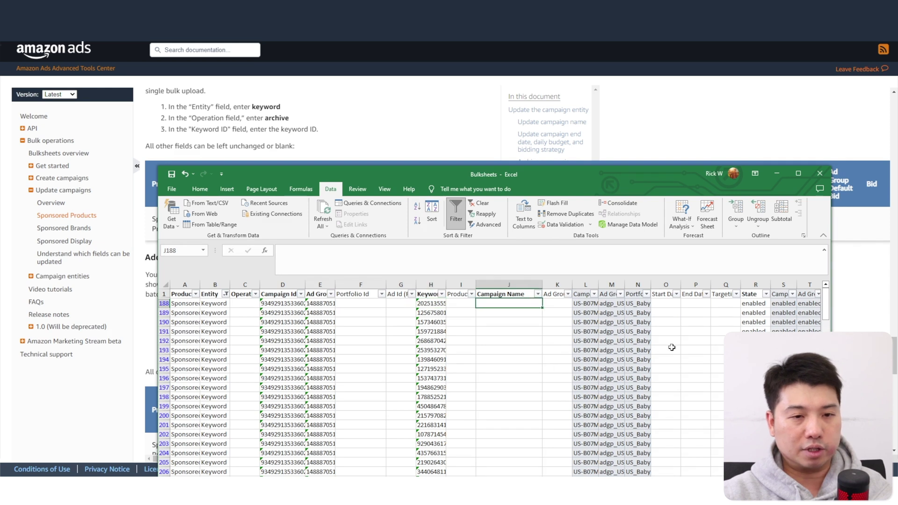
pyautogui.press('Right')
pyautogui.press('Right')
pyautogui.press('Right')
pyautogui.press('Right')
pyautogui.press('Right')
pyautogui.press('Right')
pyautogui.press('Right')
pyautogui.press('Right')
pyautogui.press('Right')
pyautogui.press('Left')
pyautogui.press('Left')
pyautogui.press('Left')
pyautogui.press('Left')
pyautogui.press('Left')
pyautogui.press('Left')
pyautogui.press('Left')
pyautogui.press('Left')
pyautogui.click(586, 307)
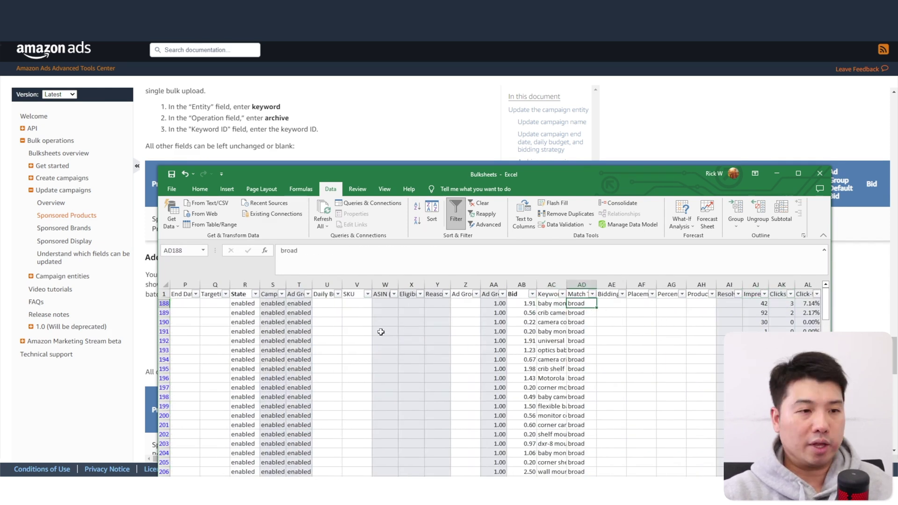
# Create a blank Excel workbook and copy the Product, Entity, Operation, Campaign Id and Ad Group Id headers from A1:E1 of Bulksheets into A1:E1.
pyautogui.moveTo(503, 174); pyautogui.dragTo(520, 123)
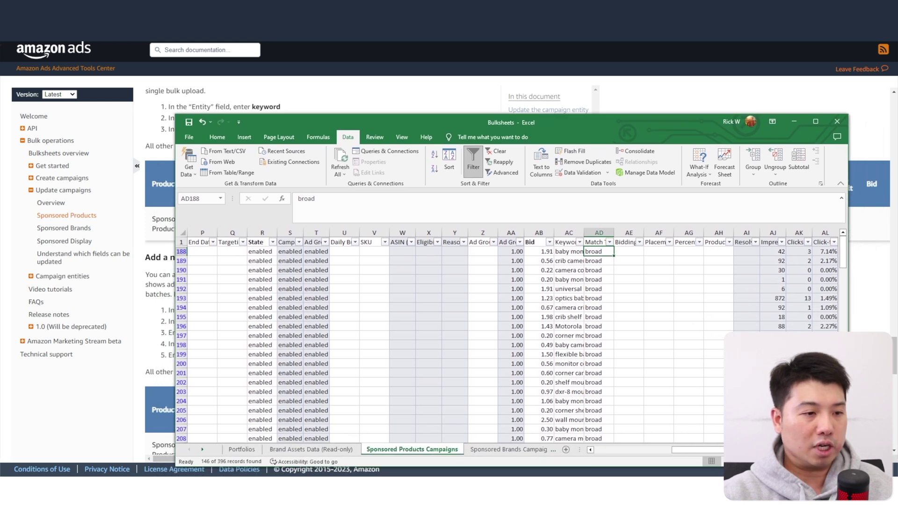
pyautogui.rightClick(261, 488)
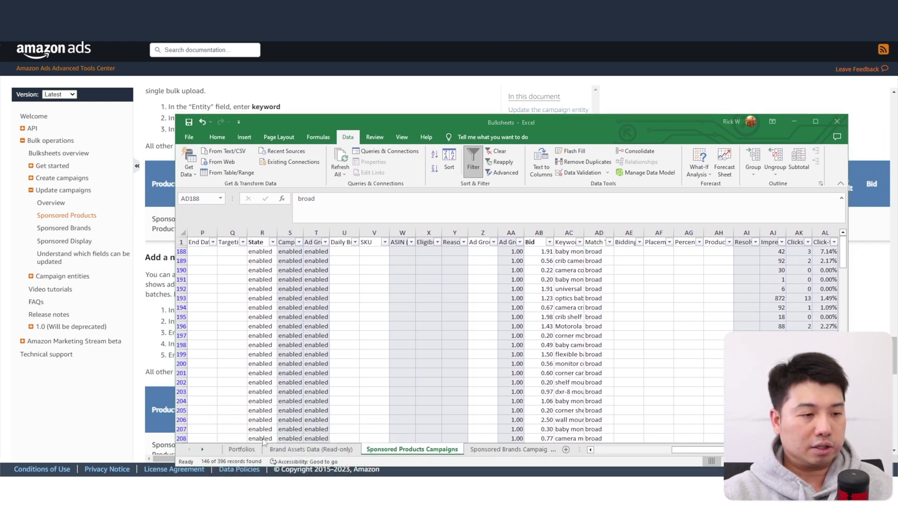
pyautogui.click(258, 439)
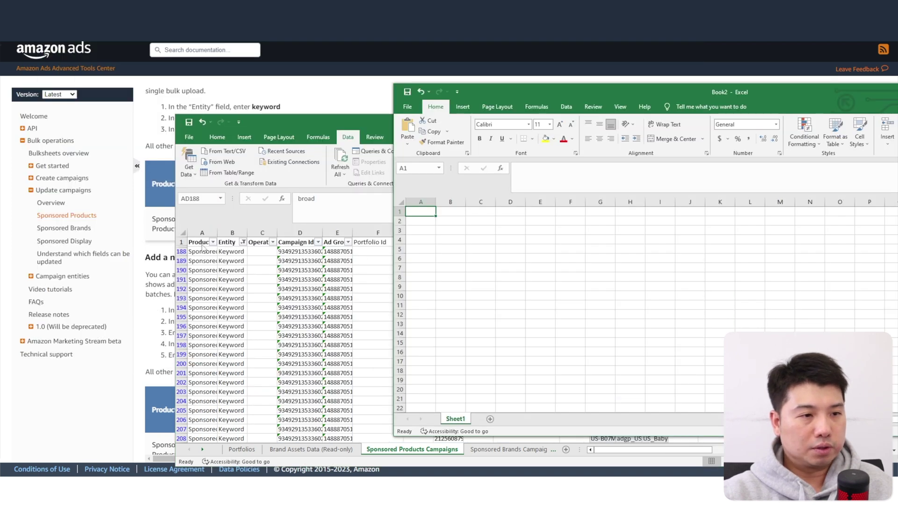
pyautogui.click(202, 243)
pyautogui.moveTo(202, 242); pyautogui.dragTo(332, 239)
pyautogui.hotkey('ctrl', 'c')
pyautogui.click(868, 281)
pyautogui.hotkey('ctrl', 'v')
# Copy the Keyword Id header from H1 of Bulksheets into F1 of the new workbook, removing the text (Read only).
pyautogui.click(366, 252)
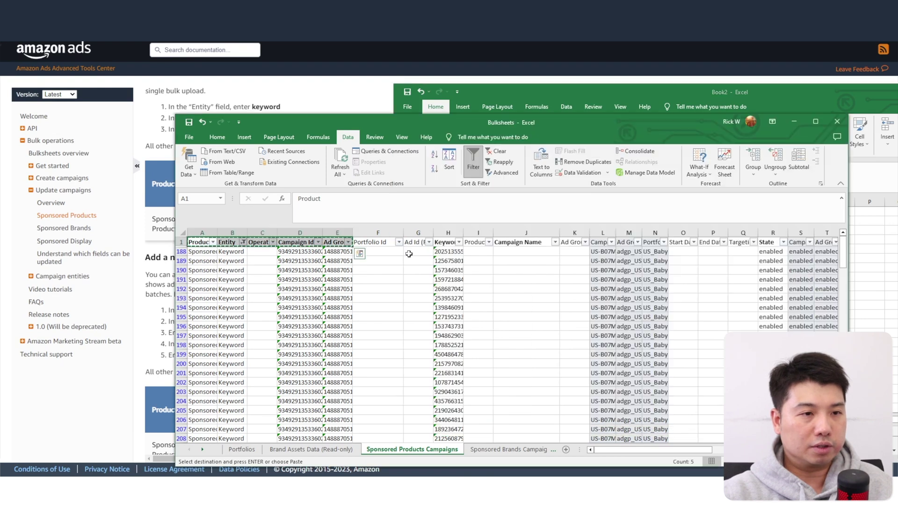
pyautogui.click(448, 242)
pyautogui.hotkey('ctrl', 'c')
pyautogui.click(863, 258)
pyautogui.click(565, 211)
pyautogui.hotkey('ctrl', 'v')
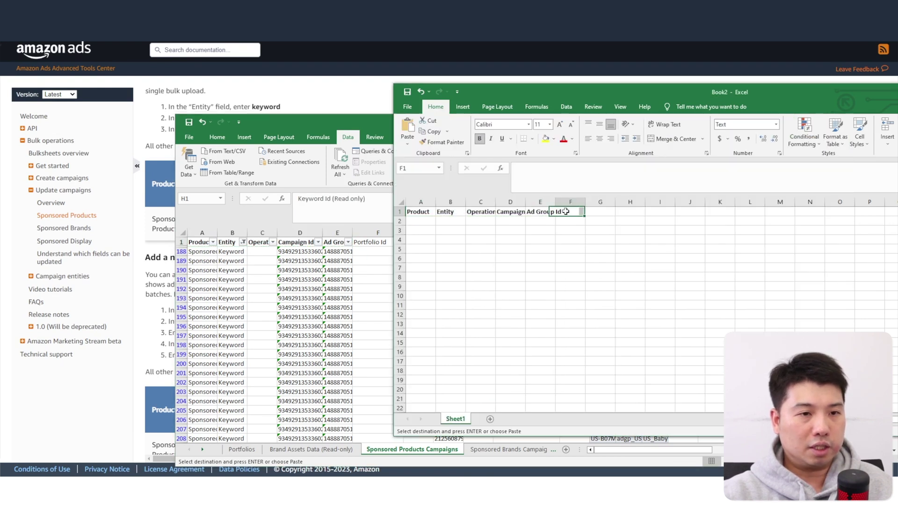
pyautogui.moveTo(595, 171); pyautogui.dragTo(549, 169)
pyautogui.press('BackSpace')
pyautogui.click(567, 233)
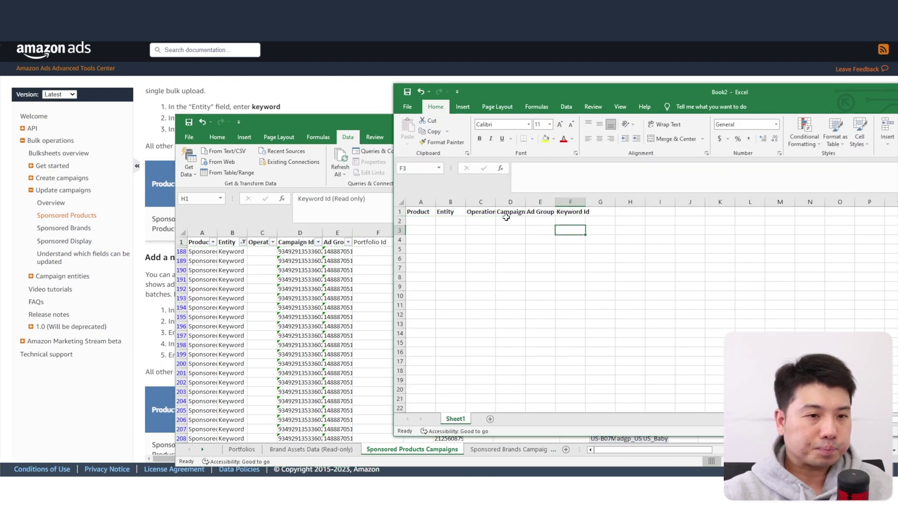
# Copy the State header from R1 of Bulksheets into G1 of the new workbook.
pyautogui.click(350, 272)
pyautogui.click(517, 241)
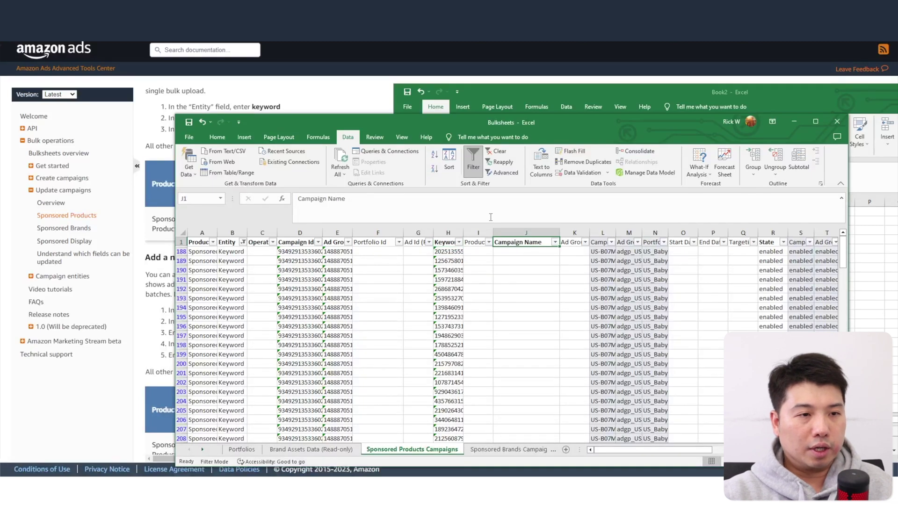
pyautogui.click(621, 296)
pyautogui.press('Right')
pyautogui.press('Right')
pyautogui.press('Right')
pyautogui.press('Right')
pyautogui.press('Right')
pyautogui.press('Right')
pyautogui.press('Right')
pyautogui.press('Right')
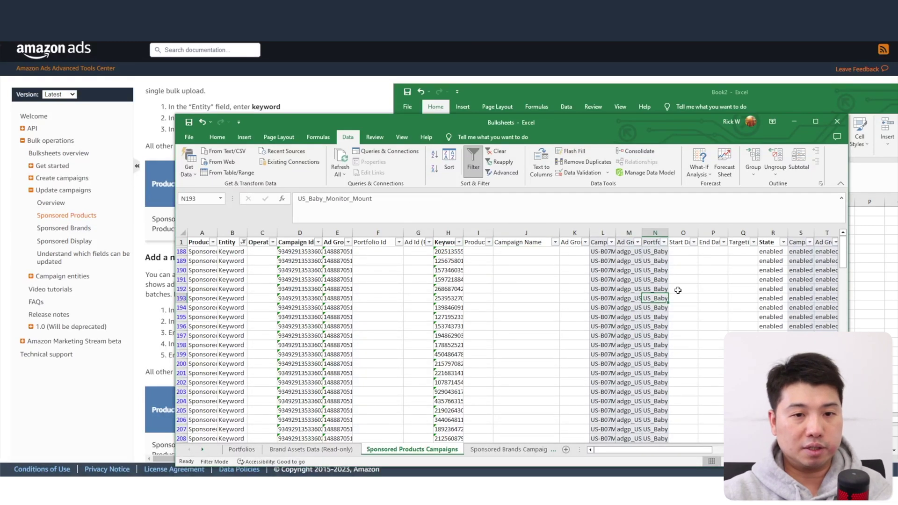
pyautogui.click(705, 241)
pyautogui.hotkey('ctrl', 'c')
pyautogui.hotkey('alt', 'Tab')
pyautogui.click(610, 213)
pyautogui.hotkey('ctrl', 'v')
# Copy the Bid header from AB1 of Bulksheets into H1 of the new workbook and make it bold.
pyautogui.hotkey('alt', 'Tab')
pyautogui.hscroll(5, 748, 269)
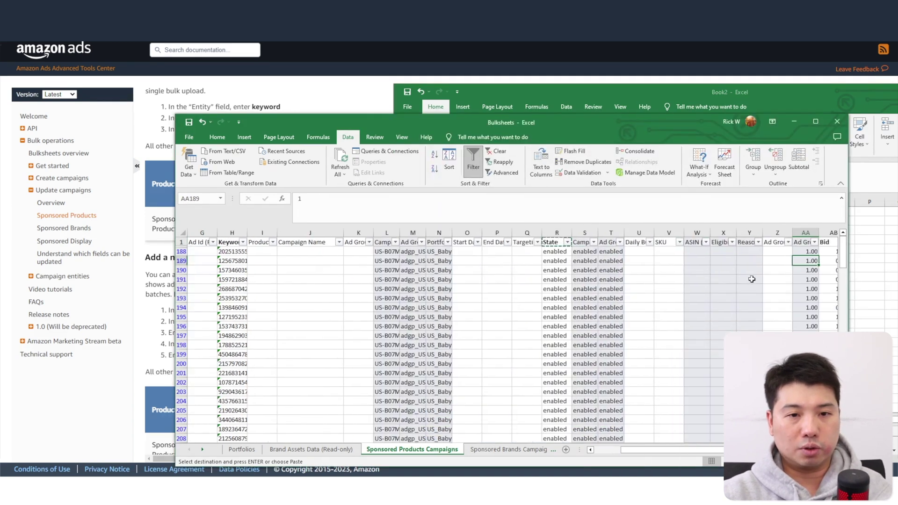
pyautogui.click(743, 242)
pyautogui.hotkey('alt', 'Tab')
pyautogui.click(630, 215)
pyautogui.hotkey('alt', 'Tab')
pyautogui.hotkey('ctrl', 'c')
pyautogui.hotkey('alt', 'Tab')
pyautogui.hotkey('alt', 'Tab')
pyautogui.hotkey('ctrl', 'c')
pyautogui.hotkey('alt', 'Tab')
pyautogui.hotkey('ctrl', 'v')
pyautogui.click(503, 266)
pyautogui.click(625, 211)
pyautogui.hotkey('ctrl', 'b')
pyautogui.click(483, 296)
# Copy the portfolio name US_Baby_Monitor_Mount from N188 of Bulksheets, search the Amazon Ads campaigns for it, and adjust the active status filter.
pyautogui.click(302, 129)
pyautogui.moveTo(652, 449); pyautogui.dragTo(643, 449)
pyautogui.click(416, 251)
pyautogui.moveTo(387, 201); pyautogui.dragTo(215, 176)
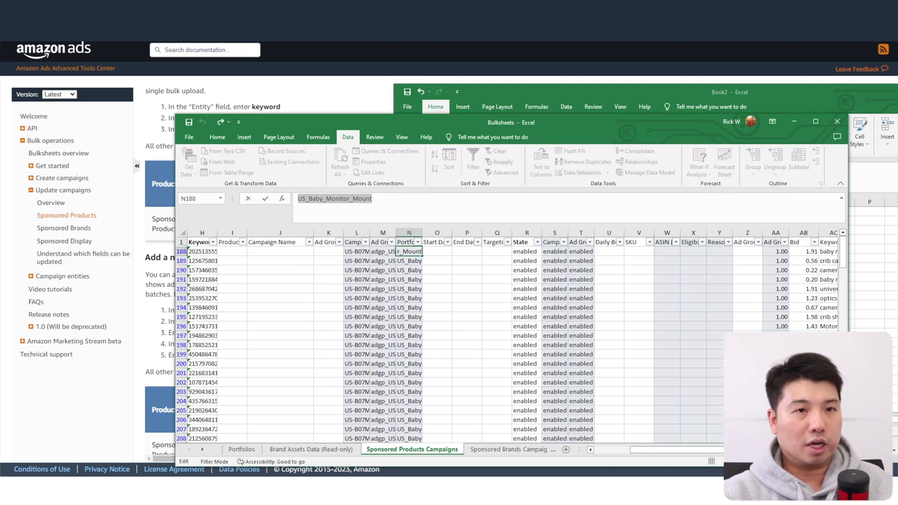
pyautogui.hotkey('alt', 'Tab')
pyautogui.click(265, 301)
pyautogui.hotkey('ctrl', 'v')
pyautogui.press('Return')
pyautogui.click(215, 278)
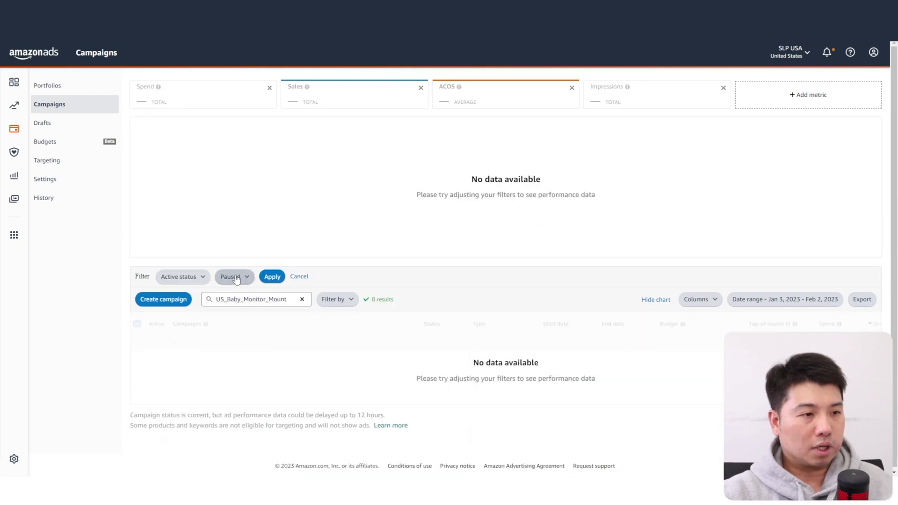
pyautogui.click(236, 277)
pyautogui.click(234, 303)
pyautogui.click(273, 276)
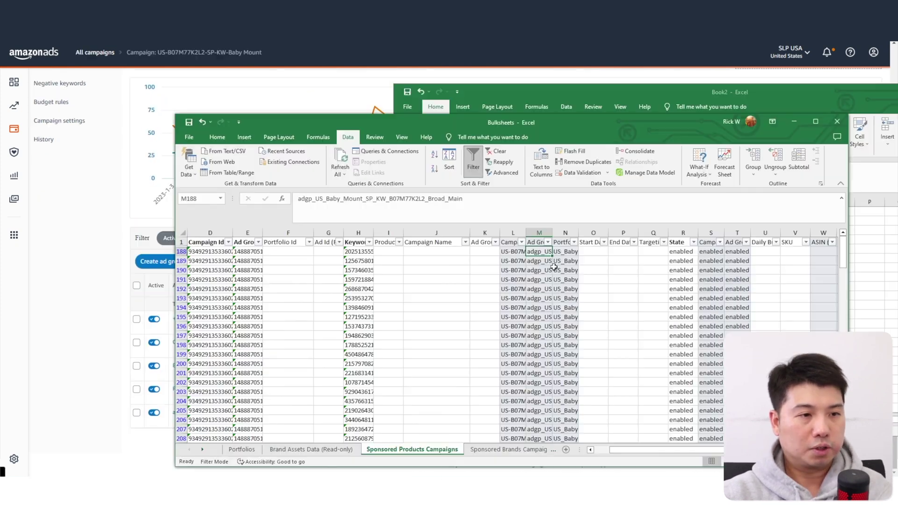
# Look up the Keyword Text value of row 188 in Bulksheets.
pyautogui.press('Right')
pyautogui.press('Right')
pyautogui.press('Right')
pyautogui.press('Right')
pyautogui.press('Right')
pyautogui.press('Right')
pyautogui.press('Right')
pyautogui.press('Right')
pyautogui.press('Right')
pyautogui.press('Right')
pyautogui.press('Right')
pyautogui.press('Right')
pyautogui.press('Right')
pyautogui.press('Right')
pyautogui.press('Right')
pyautogui.press('Right')
pyautogui.press('Right')
pyautogui.press('Right')
pyautogui.press('Left')
pyautogui.press('Left')
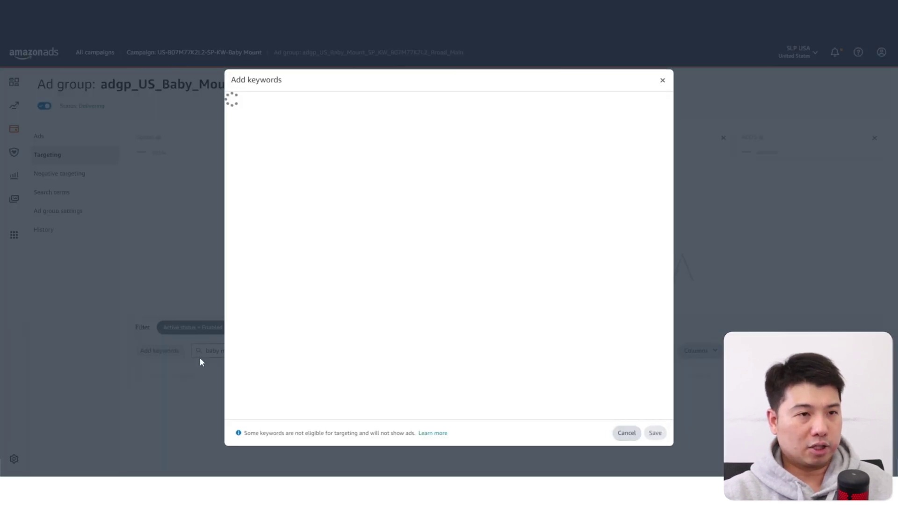
# Search the ad group's targeting in Amazon Ads for the keyword baby monitor mounting shelf and check its bid.
pyautogui.click(662, 80)
pyautogui.click(266, 350)
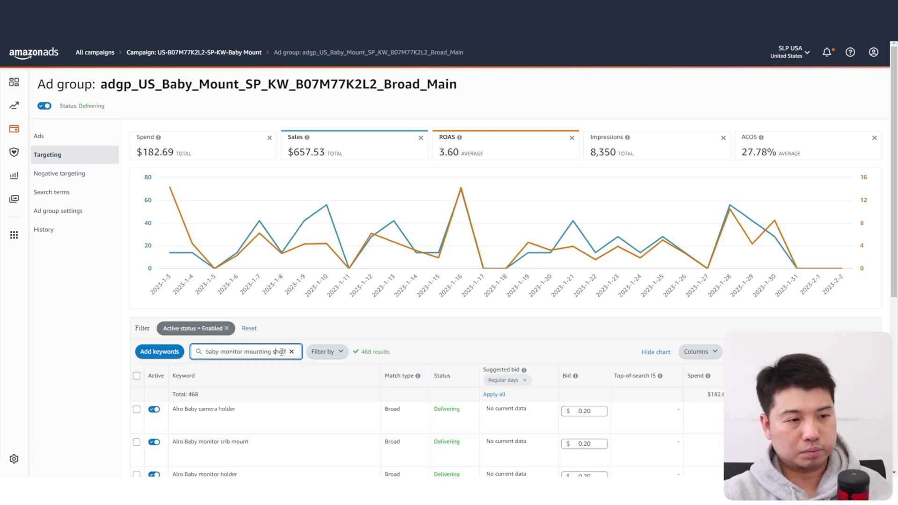
pyautogui.press('Return')
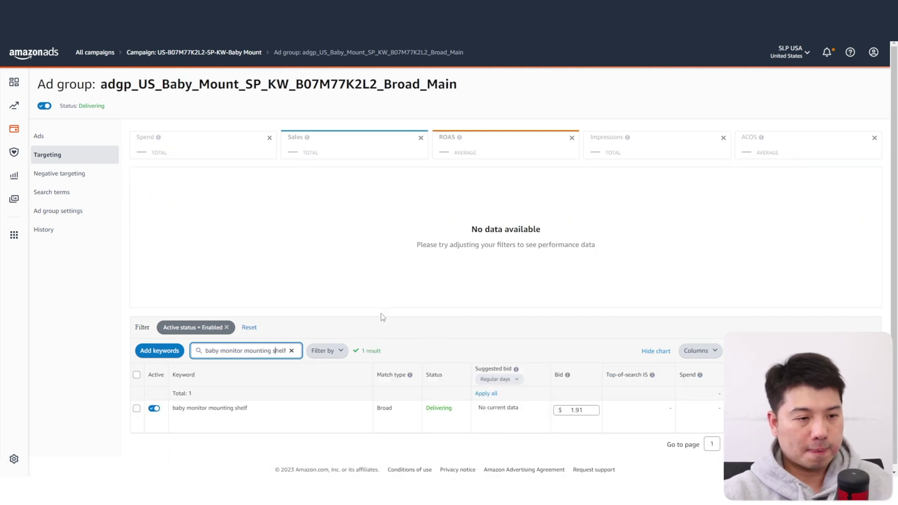
pyautogui.click(576, 411)
# Check the Bid value in AB188 of Bulksheets for the keyword baby monitor mounting shelf.
pyautogui.hotkey('alt', 'Tab')
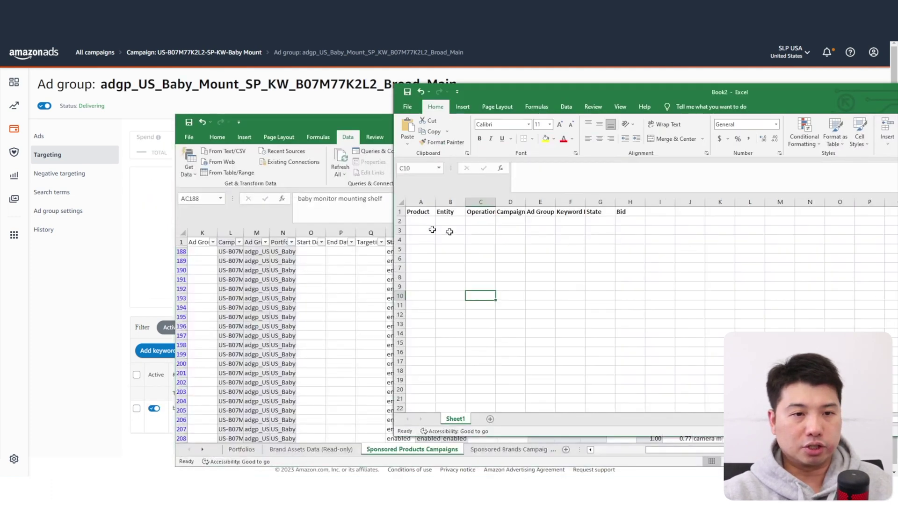
pyautogui.click(326, 253)
pyautogui.press('Left')
pyautogui.hotkey('ctrl', 'c')
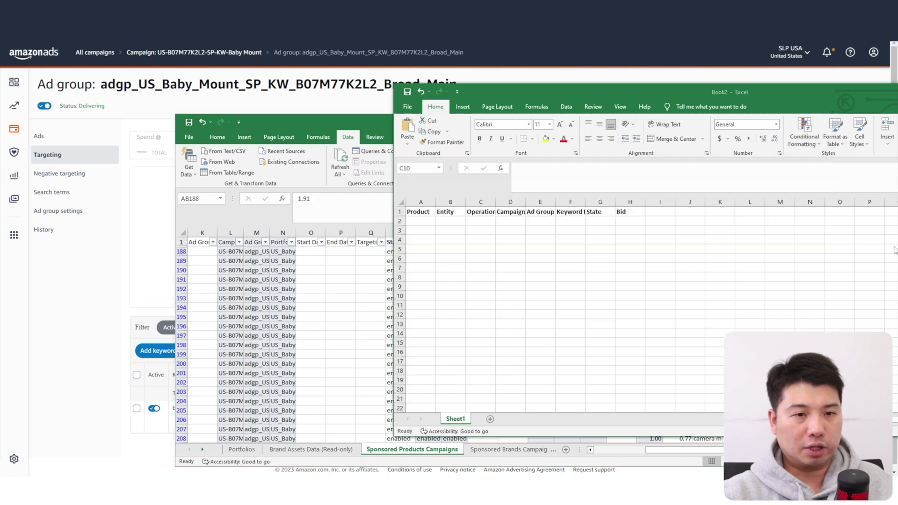
pyautogui.hotkey('alt', 'Tab')
pyautogui.click(317, 286)
# Copy the Product and Entity values from A188:B188 of Bulksheets into A2:B2 of the new workbook and enter Update as the Operation in C2.
pyautogui.moveTo(692, 450); pyautogui.dragTo(601, 463)
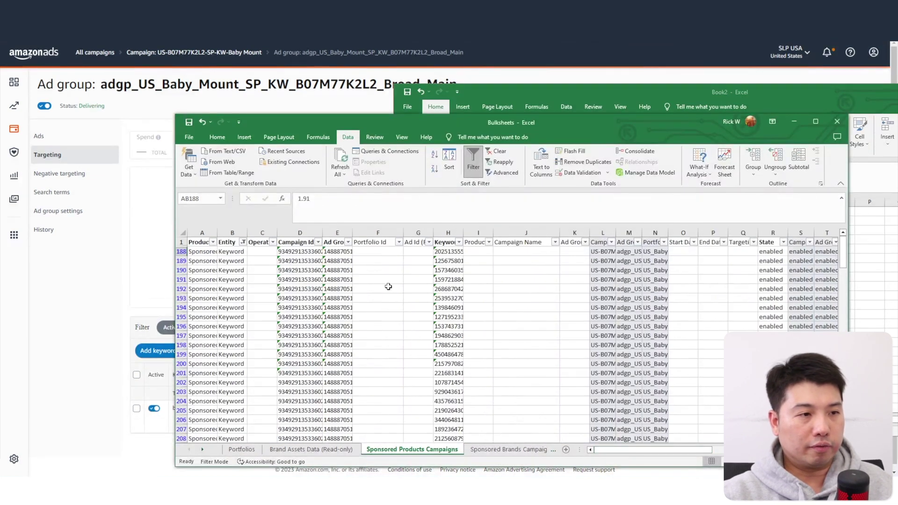
pyautogui.moveTo(621, 124); pyautogui.dragTo(641, 182)
pyautogui.moveTo(618, 96); pyautogui.dragTo(483, 56)
pyautogui.click(235, 178)
pyautogui.moveTo(220, 309); pyautogui.dragTo(255, 309)
pyautogui.hotkey('ctrl', 'c')
pyautogui.click(449, 166)
pyautogui.click(287, 182)
pyautogui.hotkey('ctrl', 'v')
pyautogui.click(361, 182)
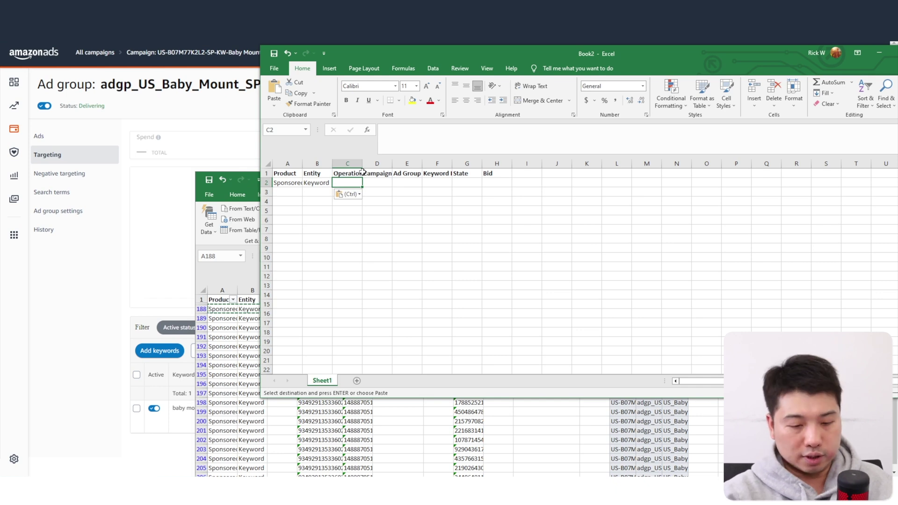
pyautogui.write('Update')
pyautogui.press('Return')
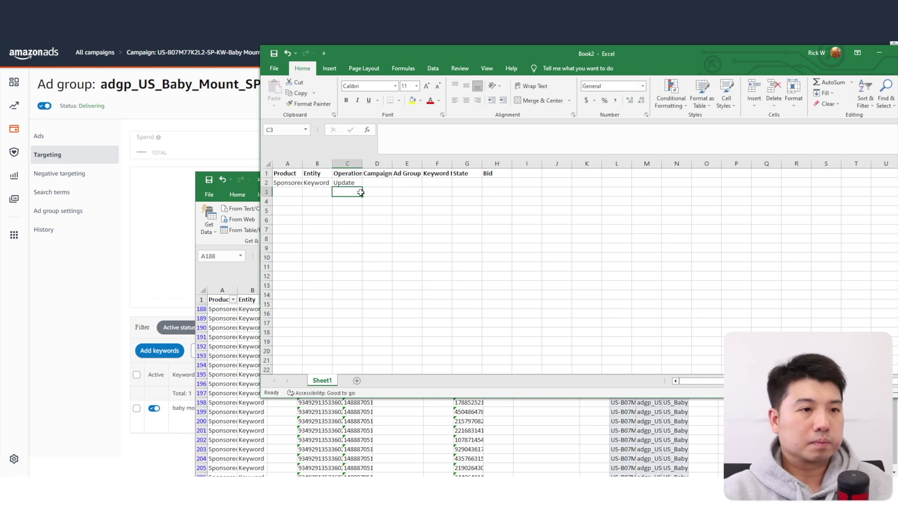
# Check the keyword update fields in the documentation and copy the Campaign Id from D188 of Bulksheets into D2 of the new workbook.
pyautogui.click(229, 340)
pyautogui.click(374, 164)
pyautogui.click(382, 174)
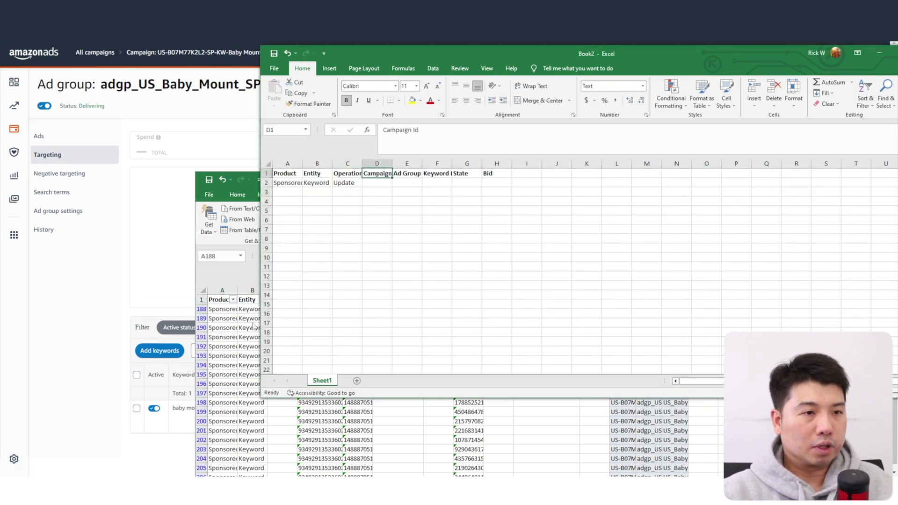
pyautogui.click(239, 329)
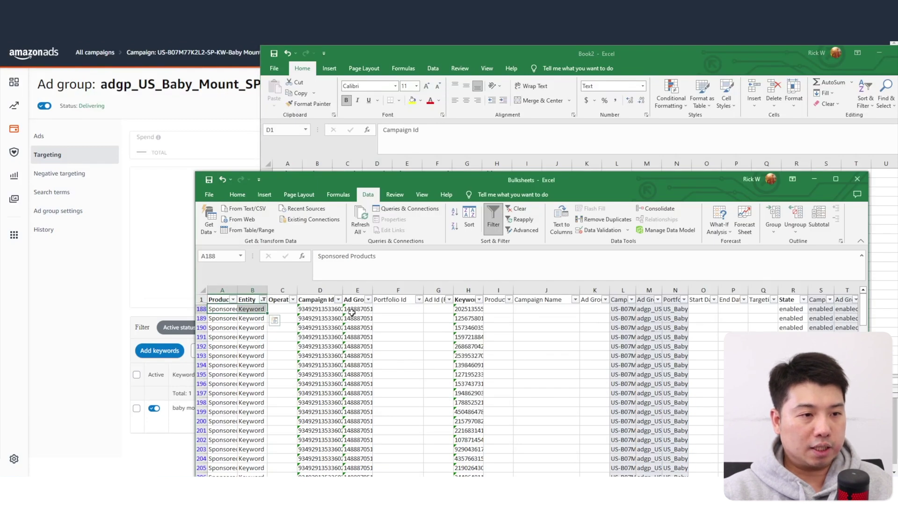
pyautogui.click(336, 310)
pyautogui.hotkey('ctrl', 'c')
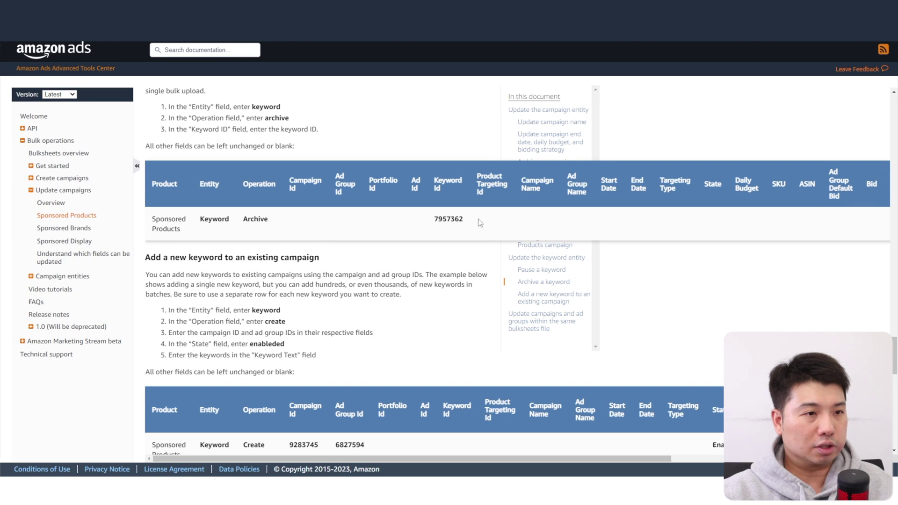
pyautogui.scroll(4, 475, 253)
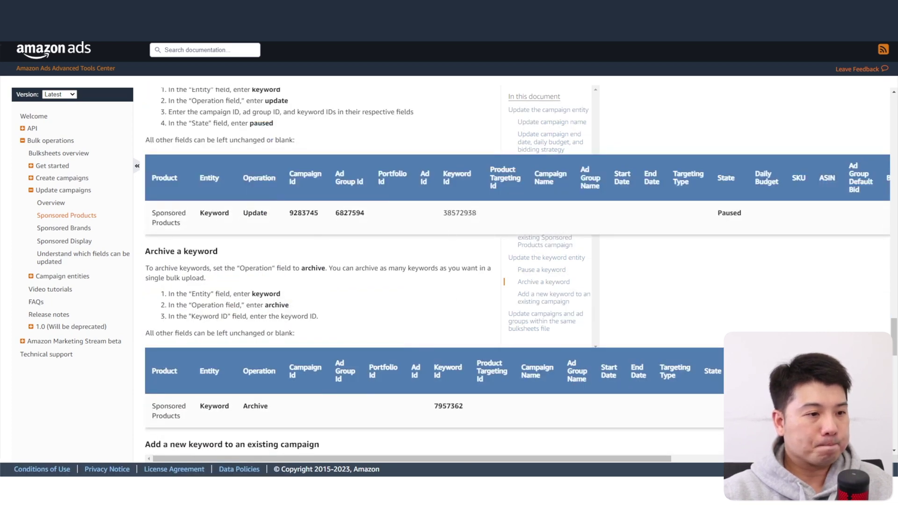
pyautogui.moveTo(261, 490)
pyautogui.click(352, 452)
pyautogui.click(376, 182)
pyautogui.hotkey('ctrl', 'v')
# Copy the Ad Group Id from E188 of Bulksheets into E2 of the new workbook.
pyautogui.moveTo(261, 490)
pyautogui.click(218, 451)
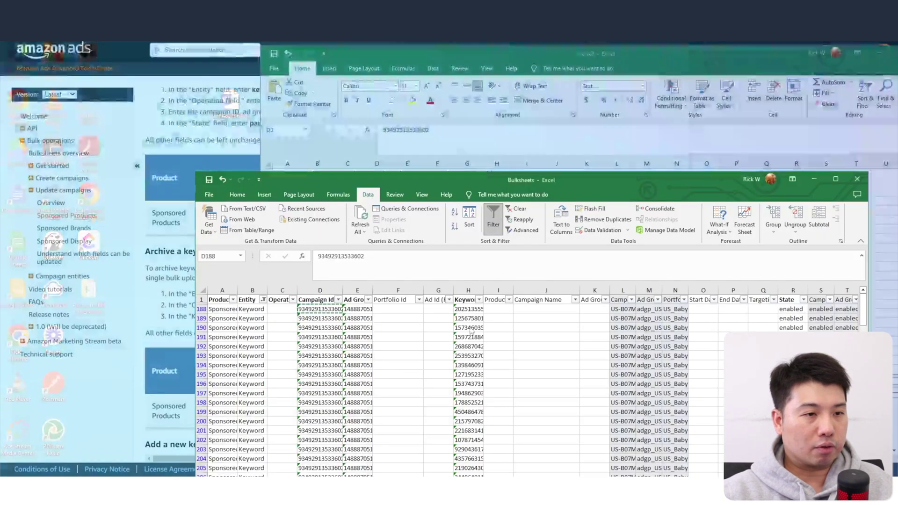
pyautogui.press('Right')
pyautogui.click(500, 154)
pyautogui.press('Right')
pyautogui.hotkey('ctrl', 'v')
# Widen the Keyword Id column in Bulksheets and copy the keyword ID from H188 into F2 of the new workbook.
pyautogui.click(249, 184)
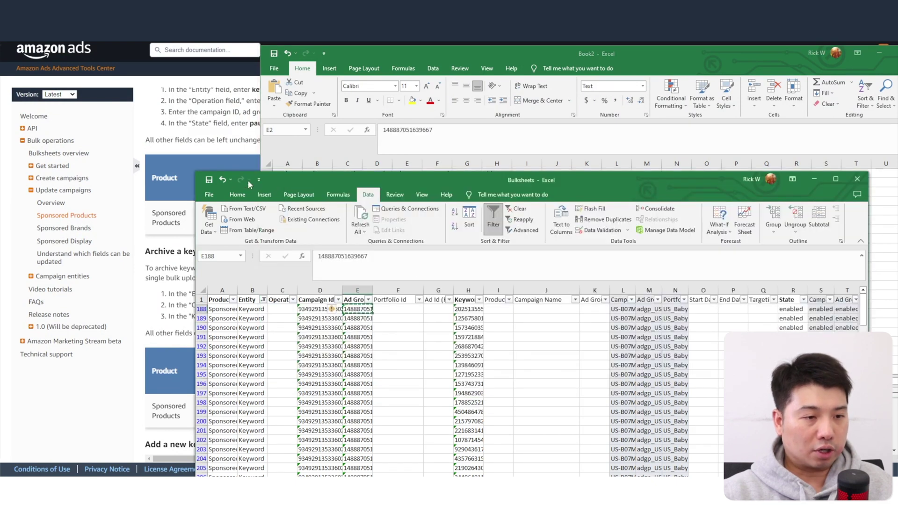
pyautogui.click(480, 310)
pyautogui.moveTo(483, 290); pyautogui.dragTo(557, 288)
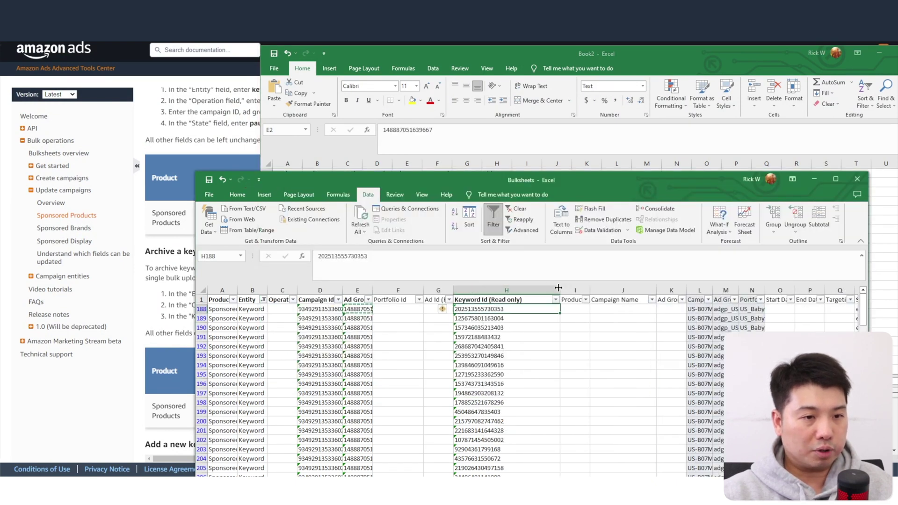
pyautogui.hotkey('ctrl', 'c')
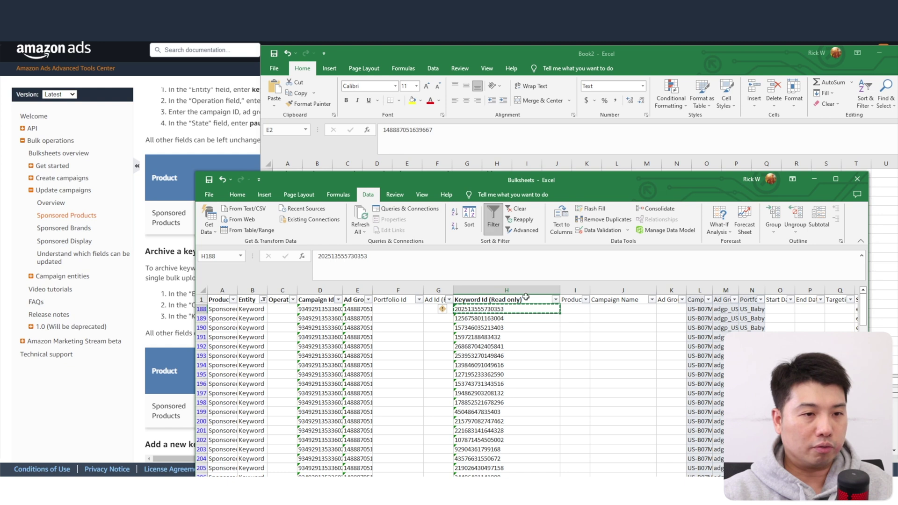
pyautogui.click(516, 56)
pyautogui.click(445, 183)
pyautogui.hotkey('ctrl', 'v')
# Enter enabled as the State in G2 of the new workbook.
pyautogui.click(474, 181)
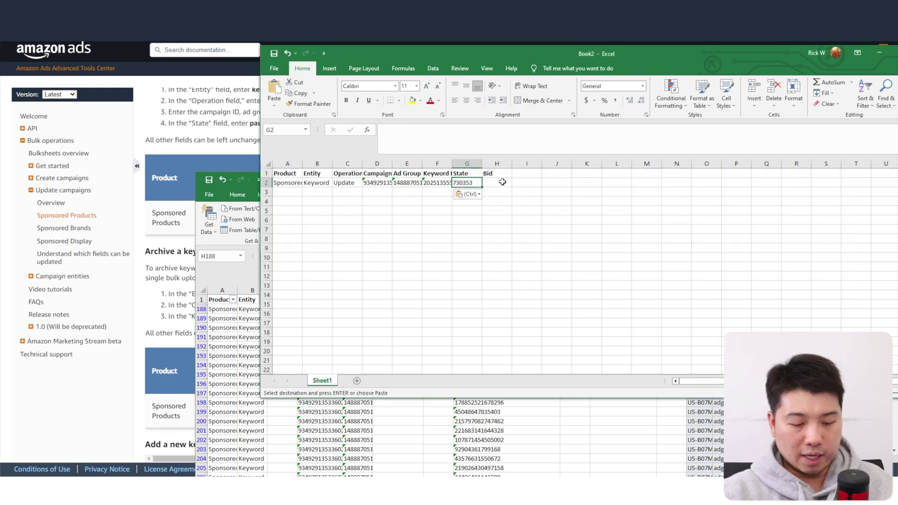
pyautogui.write('enabled')
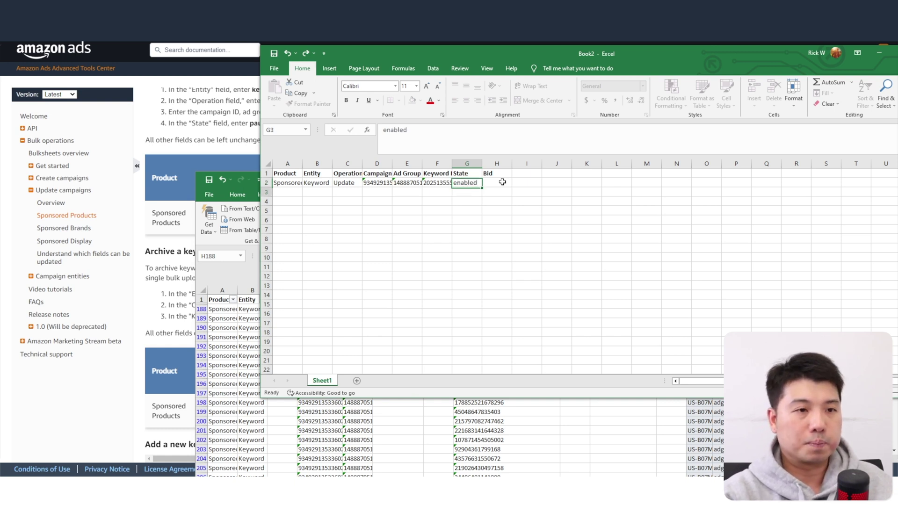
pyautogui.press('Return')
# Check the keyword's bid in AB188 of Bulksheets and set the Bid in H2 of the new workbook to 2.00, shown with two decimals.
pyautogui.click(573, 414)
pyautogui.click(699, 309)
pyautogui.press('Right')
pyautogui.press('Right')
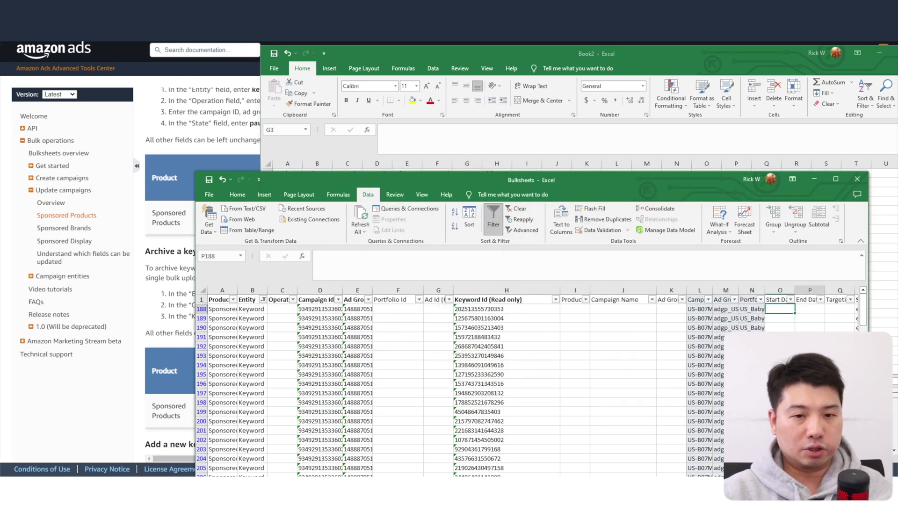
pyautogui.press('Right')
pyautogui.press('Right')
pyautogui.press('Right')
pyautogui.press('Right')
pyautogui.press('Right')
pyautogui.press('Right')
pyautogui.press('Right')
pyautogui.press('Right')
pyautogui.press('Right')
pyautogui.press('Right')
pyautogui.press('Right')
pyautogui.press('Right')
pyautogui.press('Right')
pyautogui.press('Right')
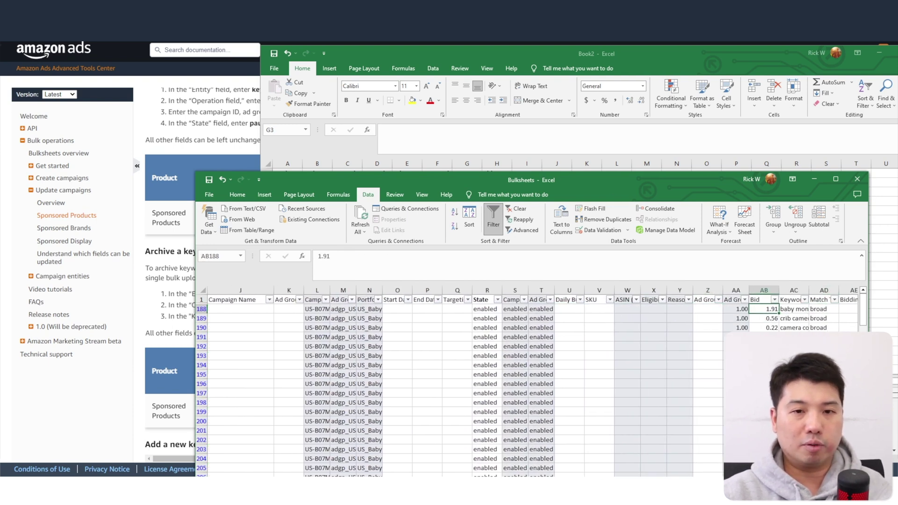
pyautogui.click(871, 231)
pyautogui.click(507, 181)
pyautogui.write('2')
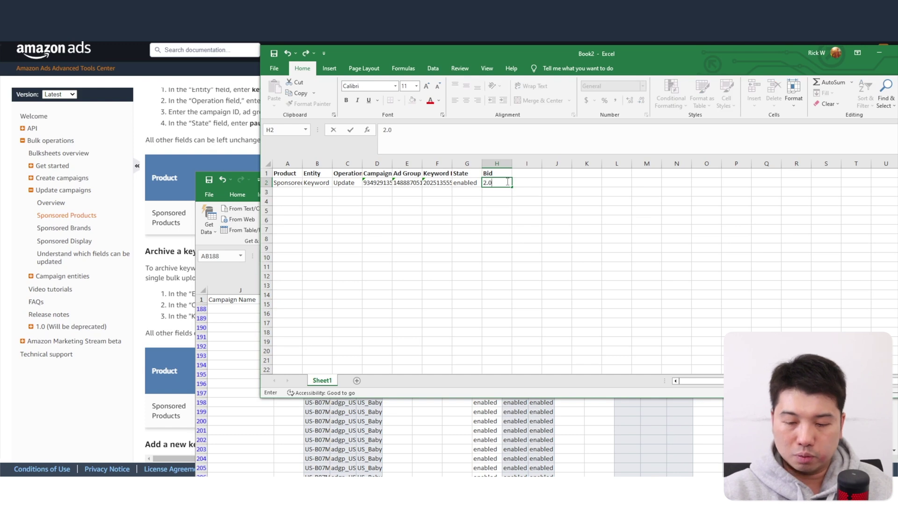
pyautogui.click(507, 181)
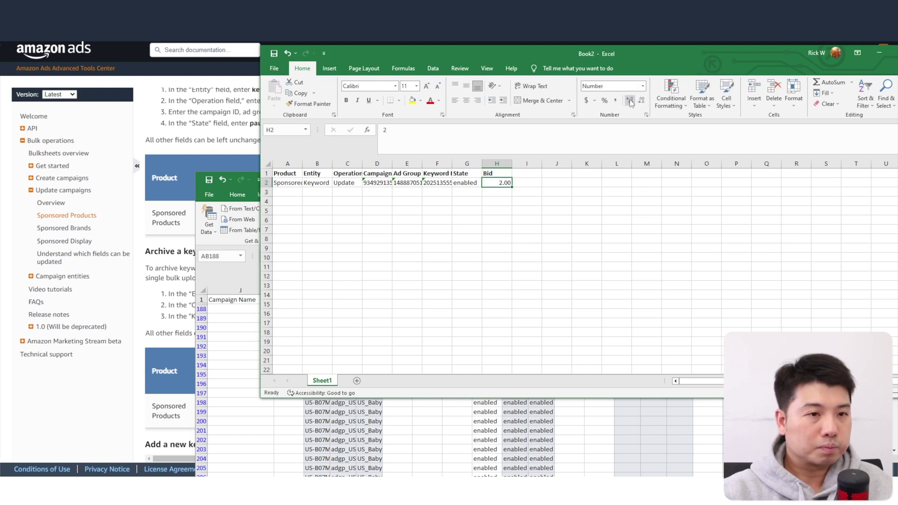
# Rename Sheet1 of the new workbook as Sponsored Products Campaigns, copying the sheet name from Bulksheets.
pyautogui.click(445, 425)
pyautogui.moveTo(418, 187); pyautogui.dragTo(399, 84)
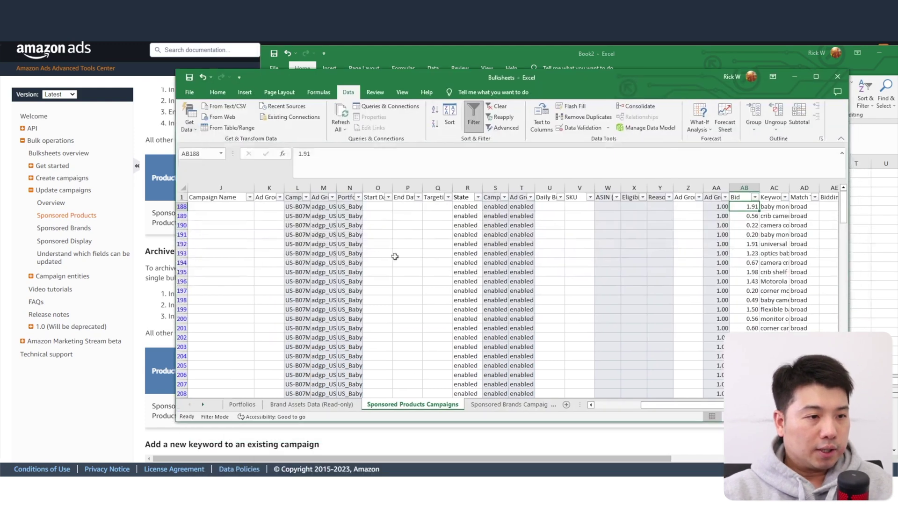
pyautogui.doubleClick(434, 406)
pyautogui.click(552, 57)
pyautogui.doubleClick(322, 380)
pyautogui.hotkey('ctrl', 'v')
pyautogui.click(425, 311)
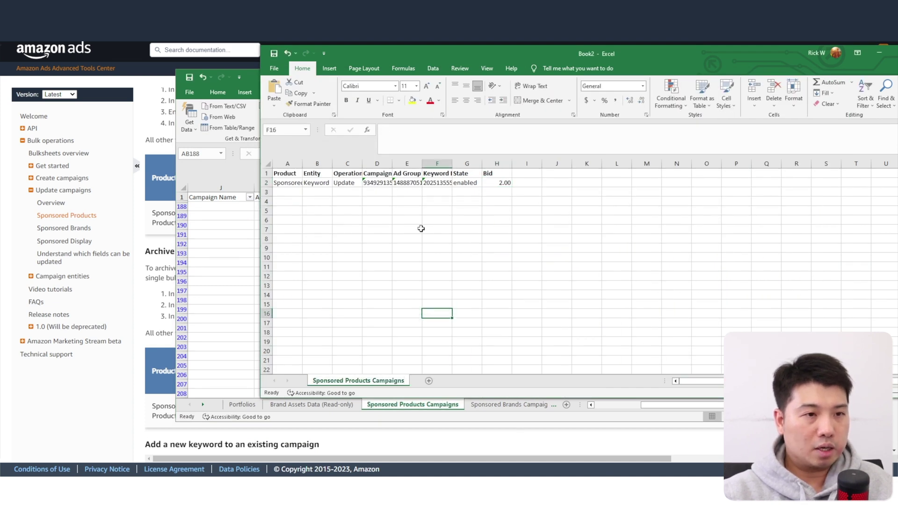
pyautogui.click(230, 304)
pyautogui.hotkey('alt', 'Tab')
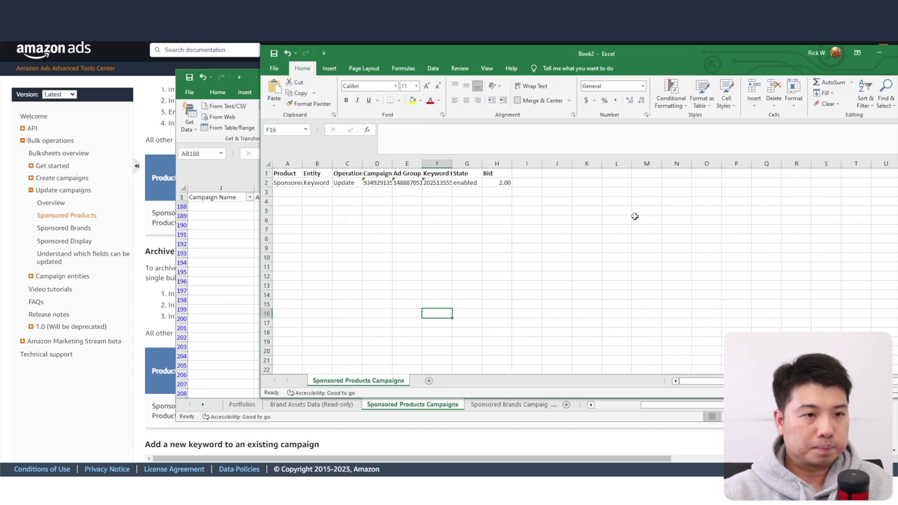
# Start saving the new workbook under a new name in the Amazon Bulk Operations folder on the Desktop.
pyautogui.click(275, 70)
pyautogui.click(311, 201)
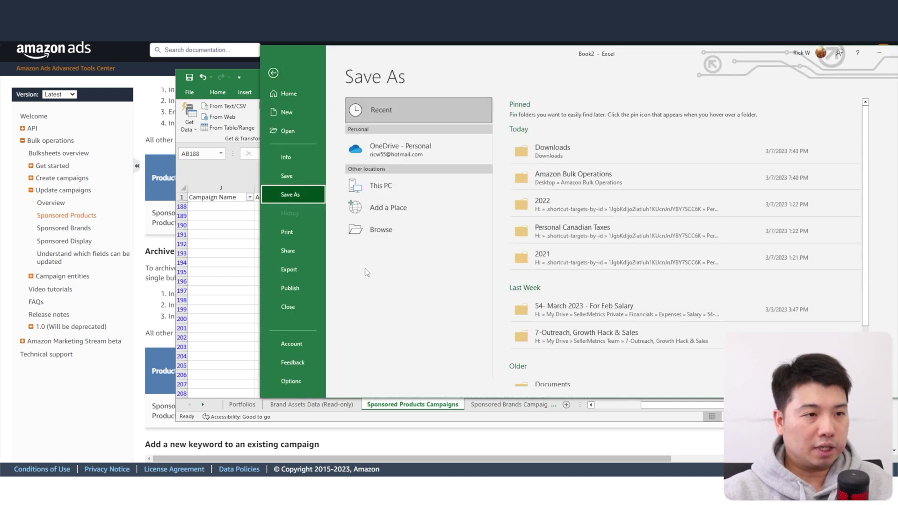
pyautogui.click(385, 233)
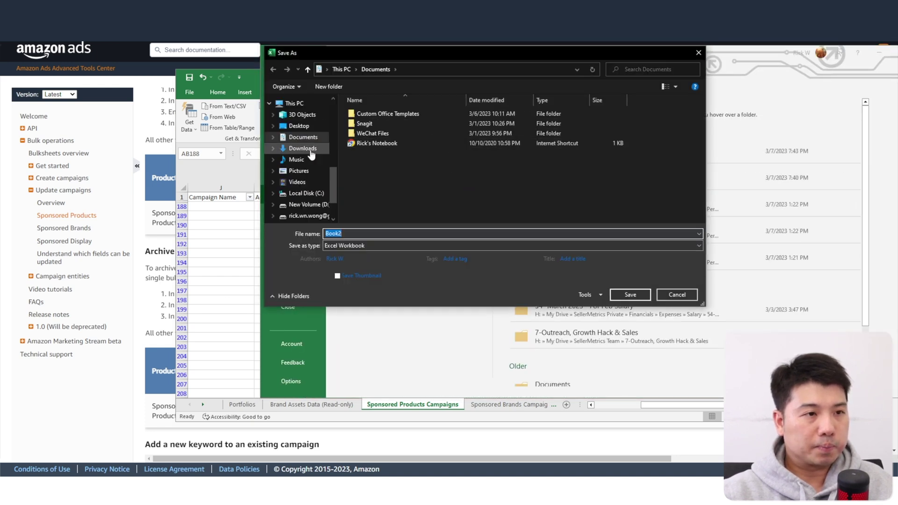
pyautogui.scroll(-1, 317, 182)
pyautogui.scroll(6, 320, 167)
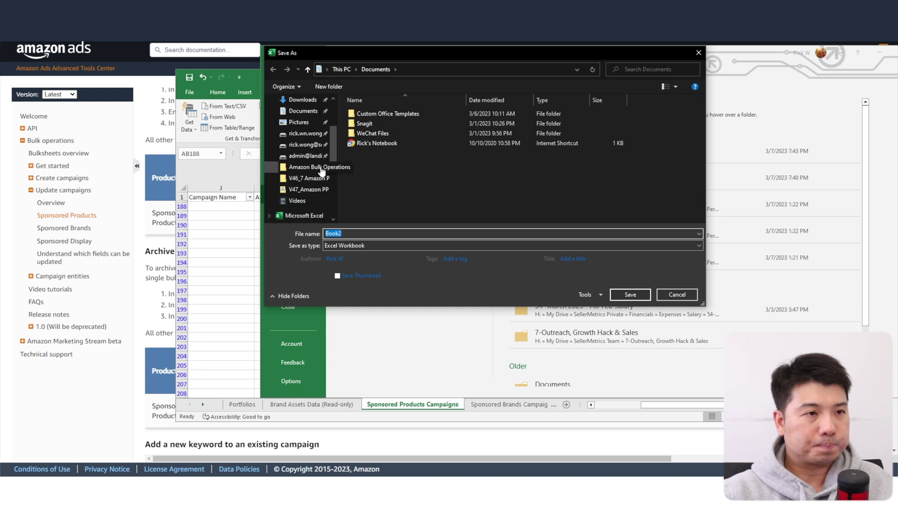
pyautogui.click(299, 122)
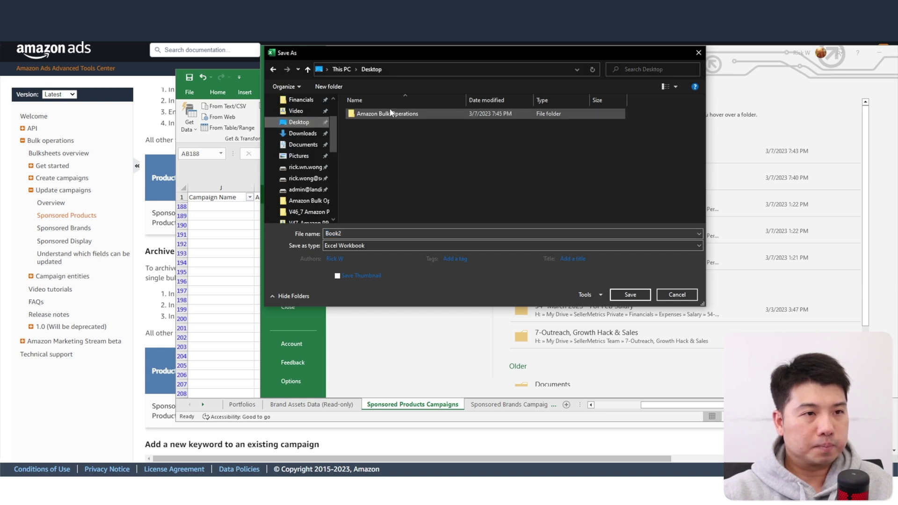
pyautogui.doubleClick(374, 114)
# Save the workbook as SP_Keyword_Bid_Update, adapting the name of the existing SP_Campaign_Rename_State_Update file.
pyautogui.click(402, 123)
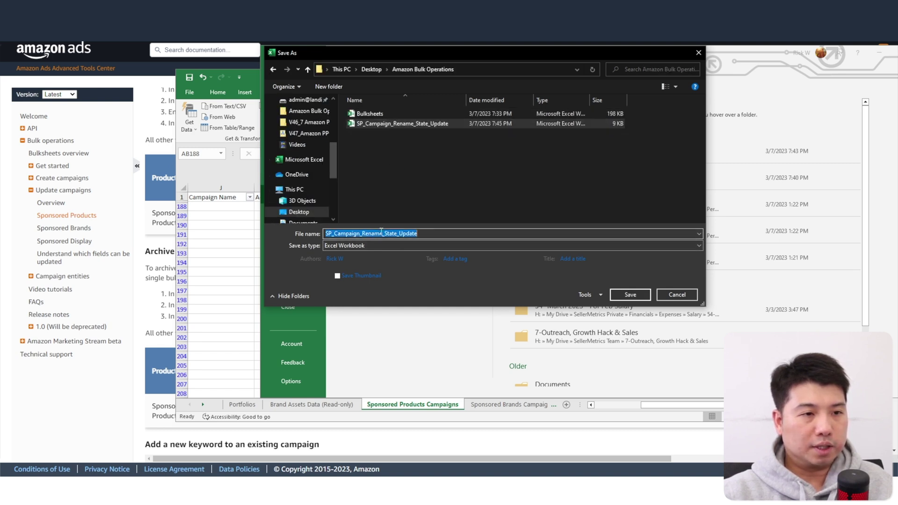
pyautogui.moveTo(361, 234); pyautogui.dragTo(343, 235)
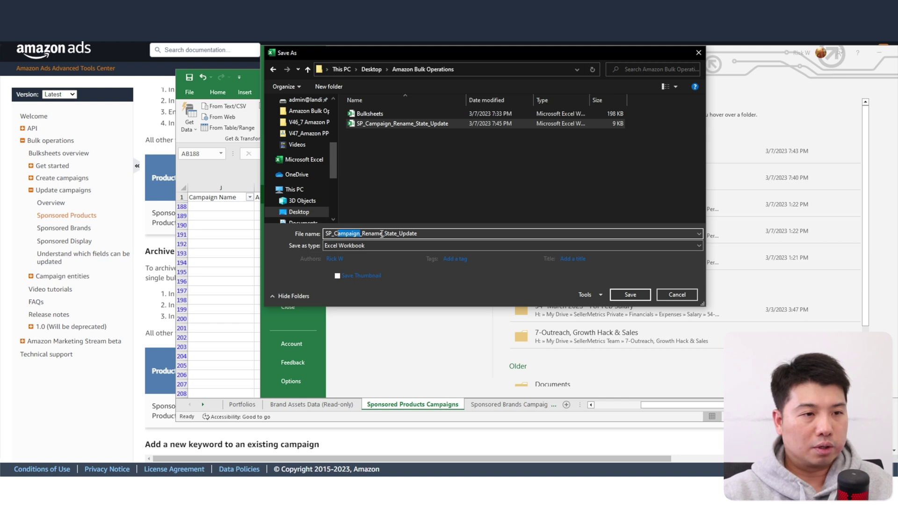
pyautogui.moveTo(397, 235); pyautogui.dragTo(340, 233)
pyautogui.write('Keyword')
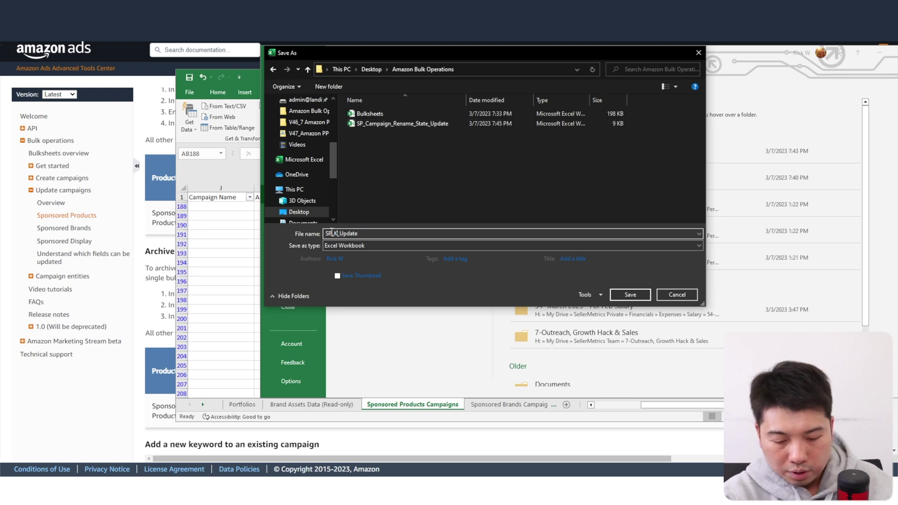
pyautogui.write('_Bid')
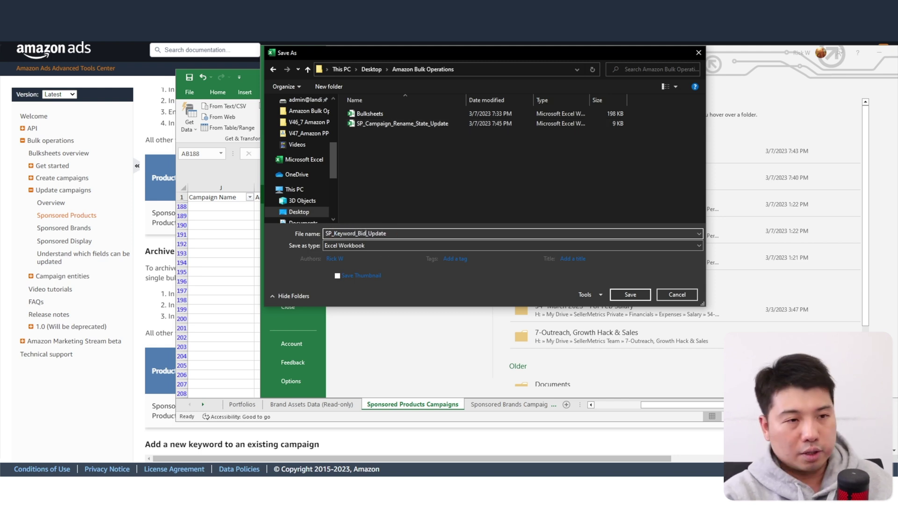
pyautogui.press('Return')
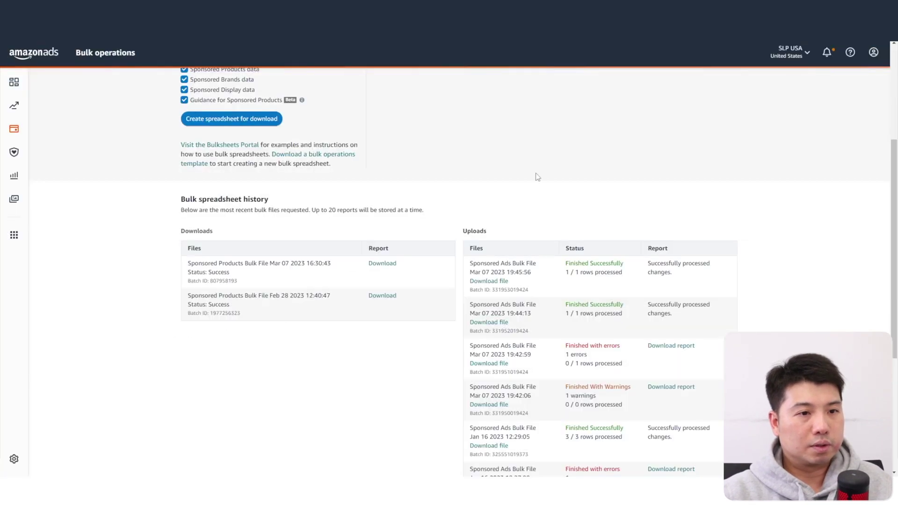
# Switch to Amazon Ads Bulk operations, upload SP_Keyword_Bid_Update, and check its processing status in the upload history.
pyautogui.scroll(4, 537, 177)
pyautogui.click(593, 171)
pyautogui.doubleClick(150, 79)
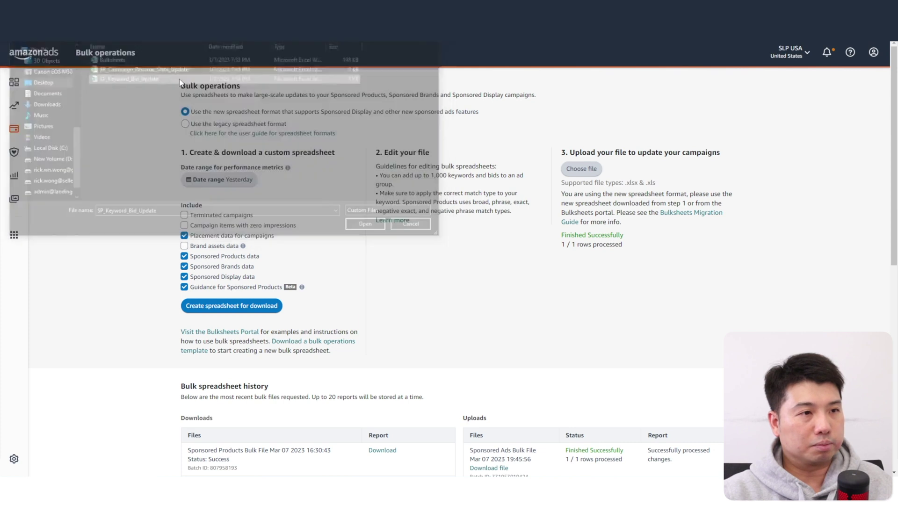
pyautogui.click(607, 202)
pyautogui.scroll(-3, 412, 353)
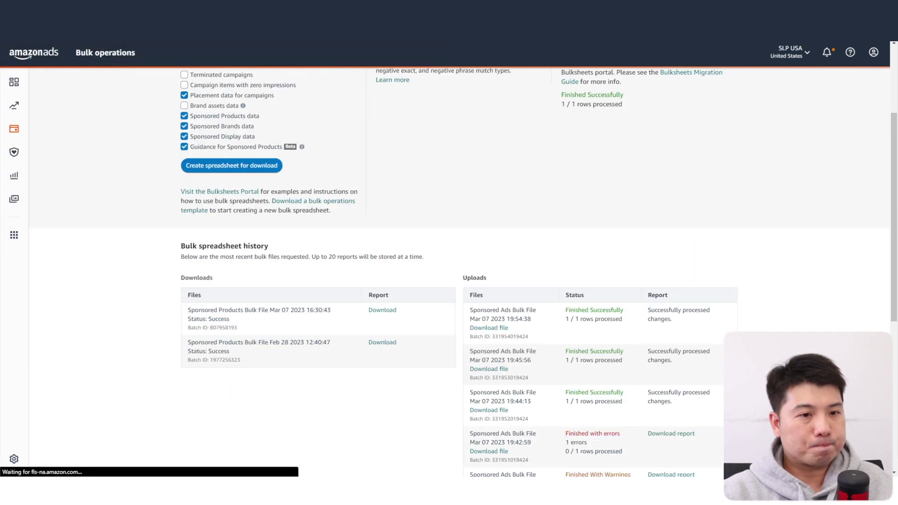
pyautogui.moveTo(624, 322); pyautogui.dragTo(571, 310)
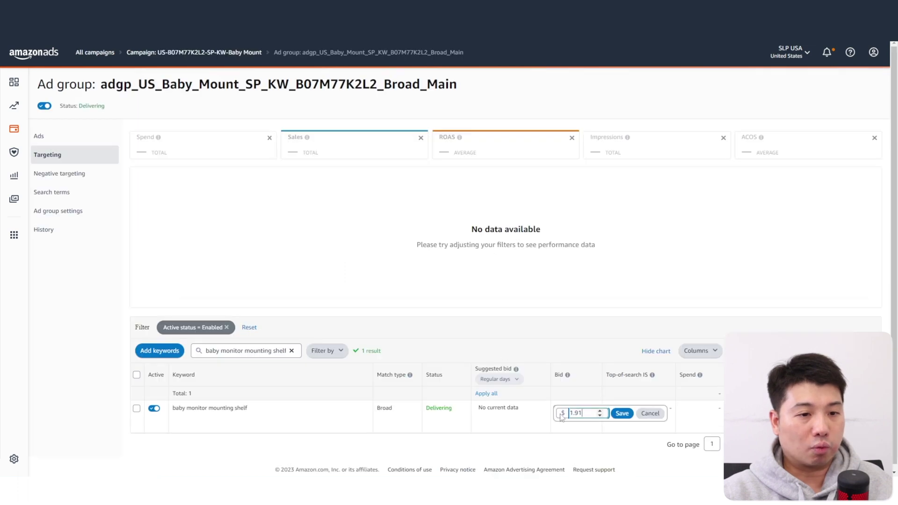
# Close the open bid editor, reload the ad group's targeting page, and check the bid of the keyword baby monitor mounting shelf.
pyautogui.click(649, 413)
pyautogui.moveTo(274, 408); pyautogui.dragTo(177, 406)
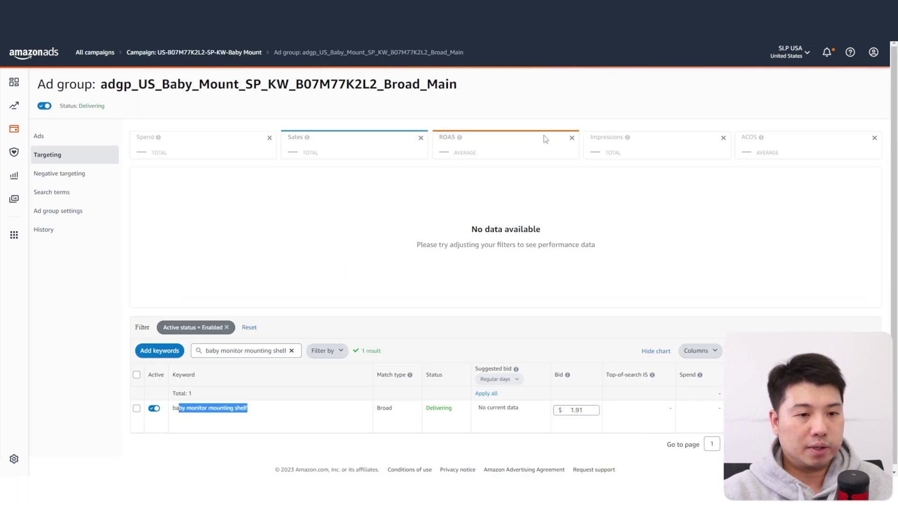
pyautogui.press('F5')
pyautogui.press('F5')
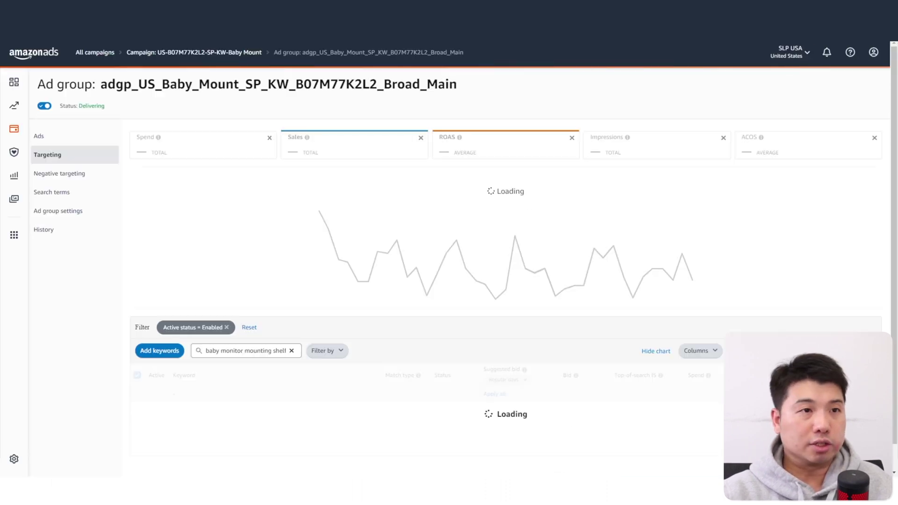
pyautogui.moveTo(278, 412); pyautogui.dragTo(174, 414)
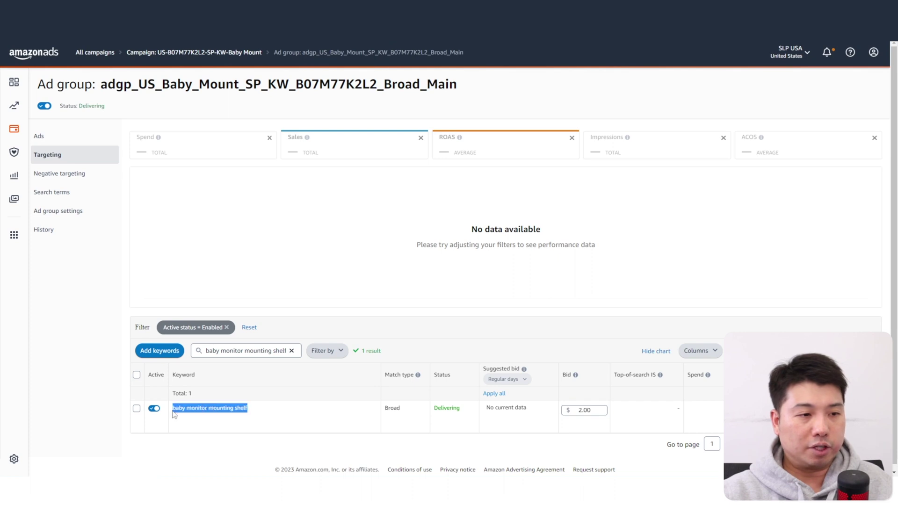